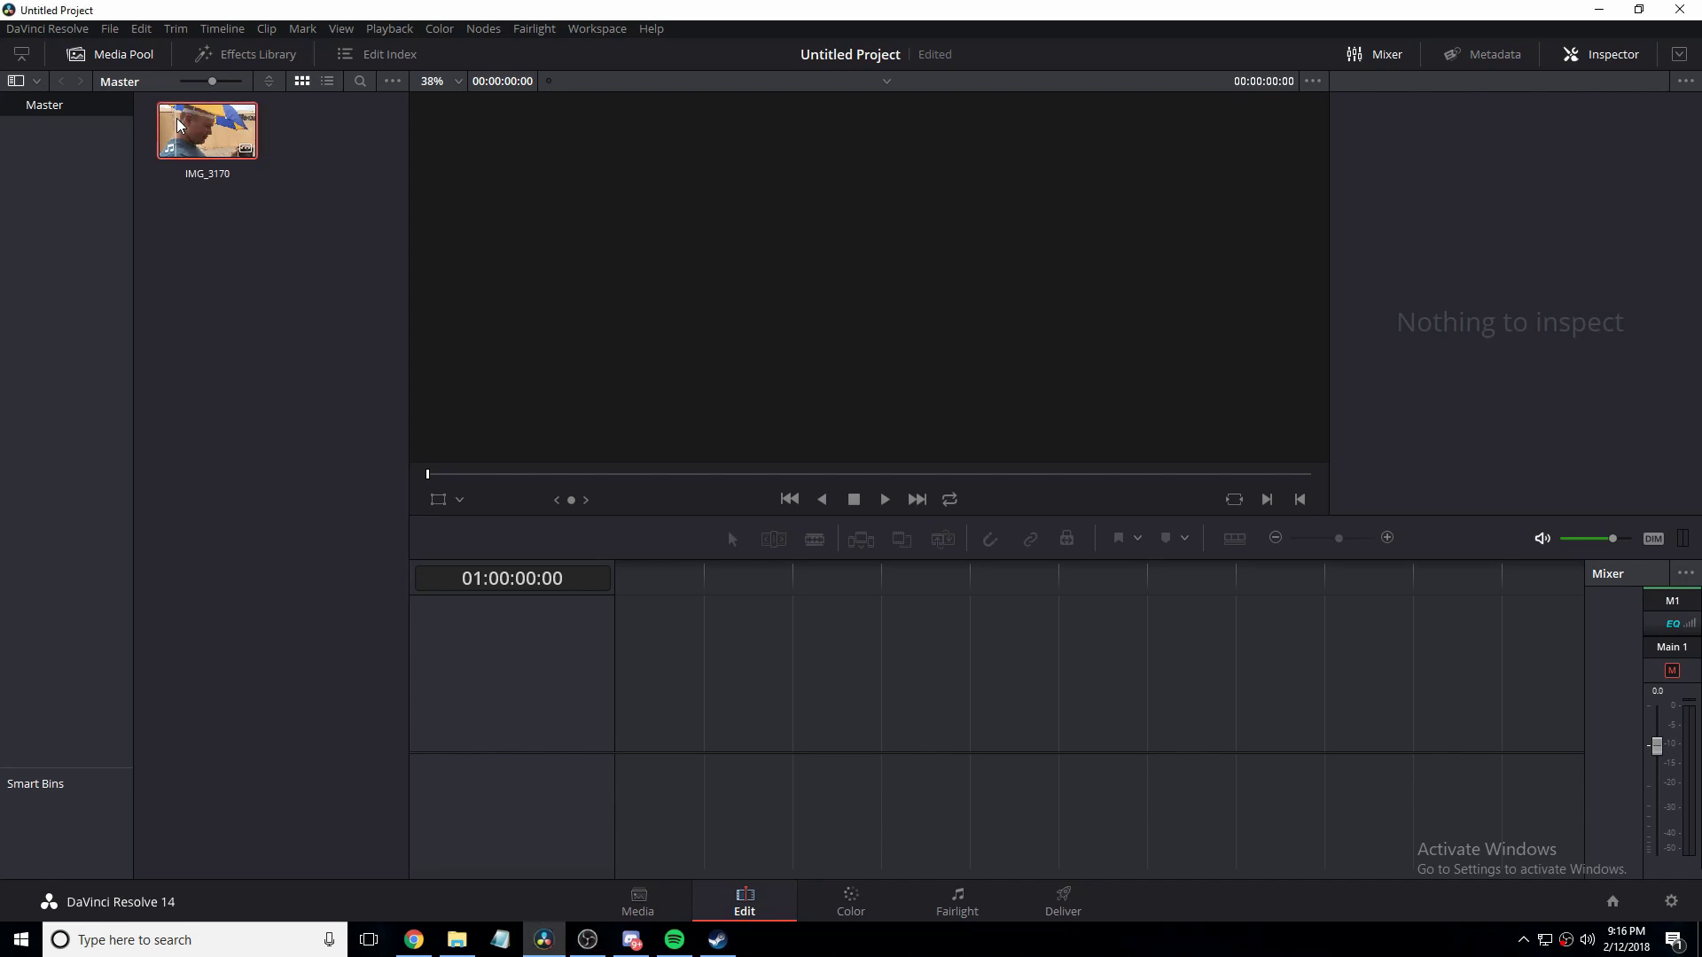
Place IMG_3170 on a new timeline, zoom in on the clip, and return the playhead to the start.
{"action": "mouse_move", "coordinate": [178, 124]}
{"action": "left_mouse_down"}
{"action": "mouse_move", "coordinate": [679, 706]}
{"action": "mouse_move", "coordinate": [620, 714]}
{"action": "left_mouse_up"}
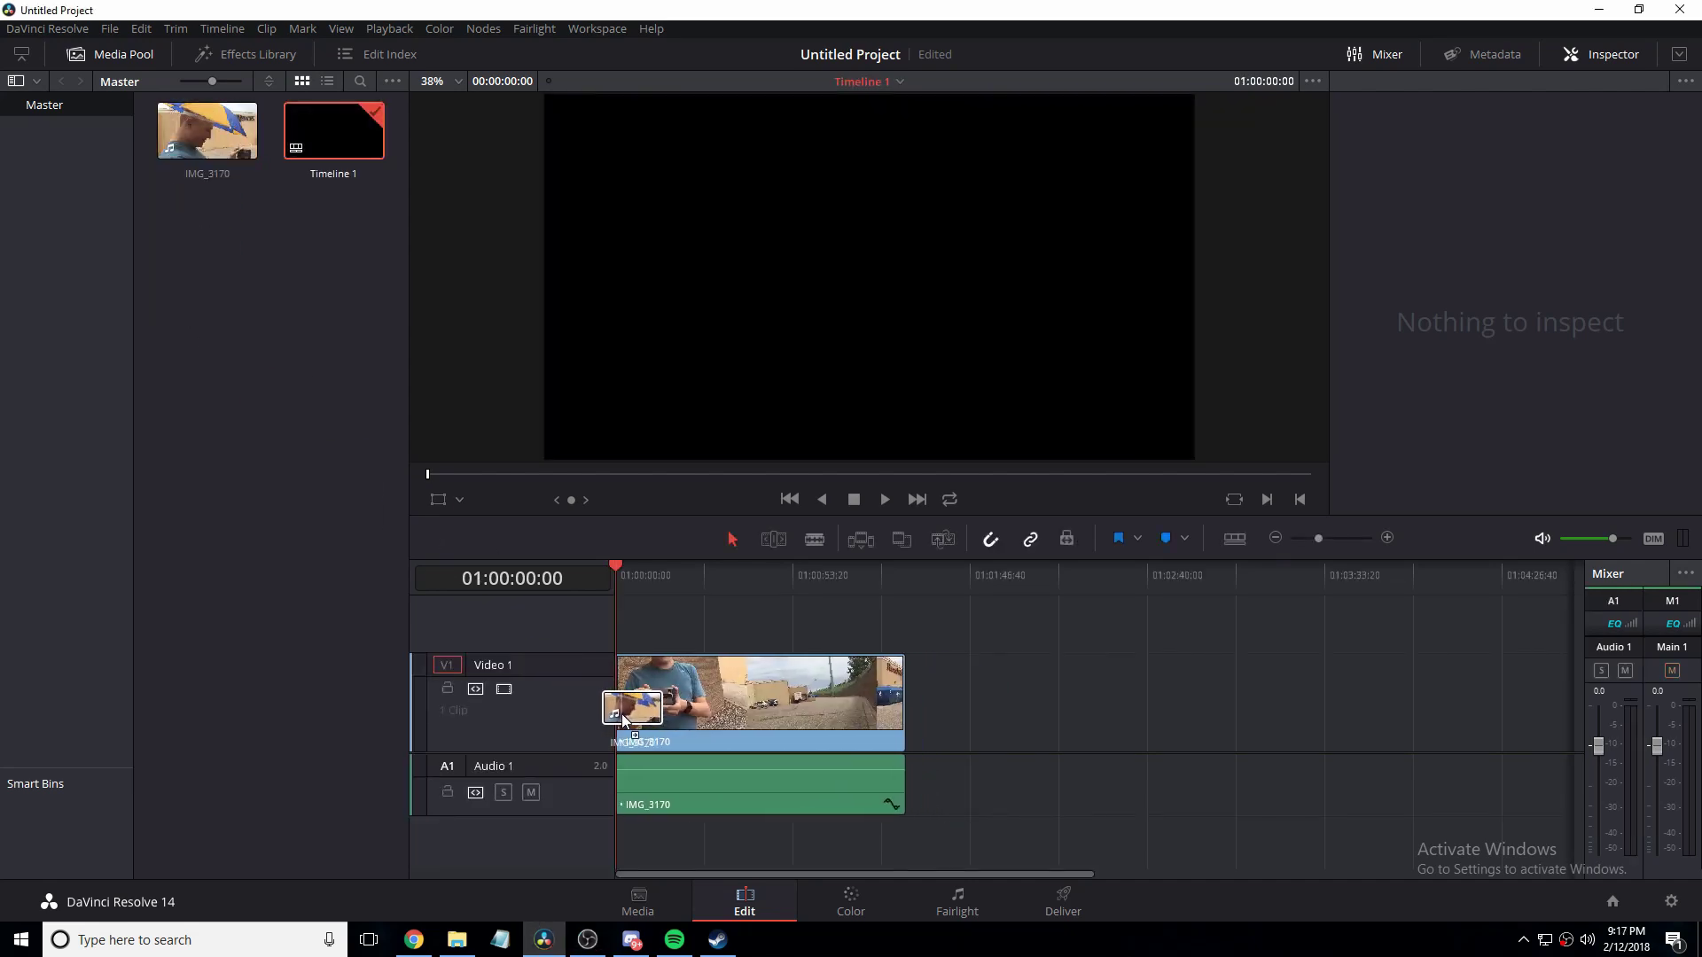
{"action": "left_click", "coordinate": [1388, 538]}
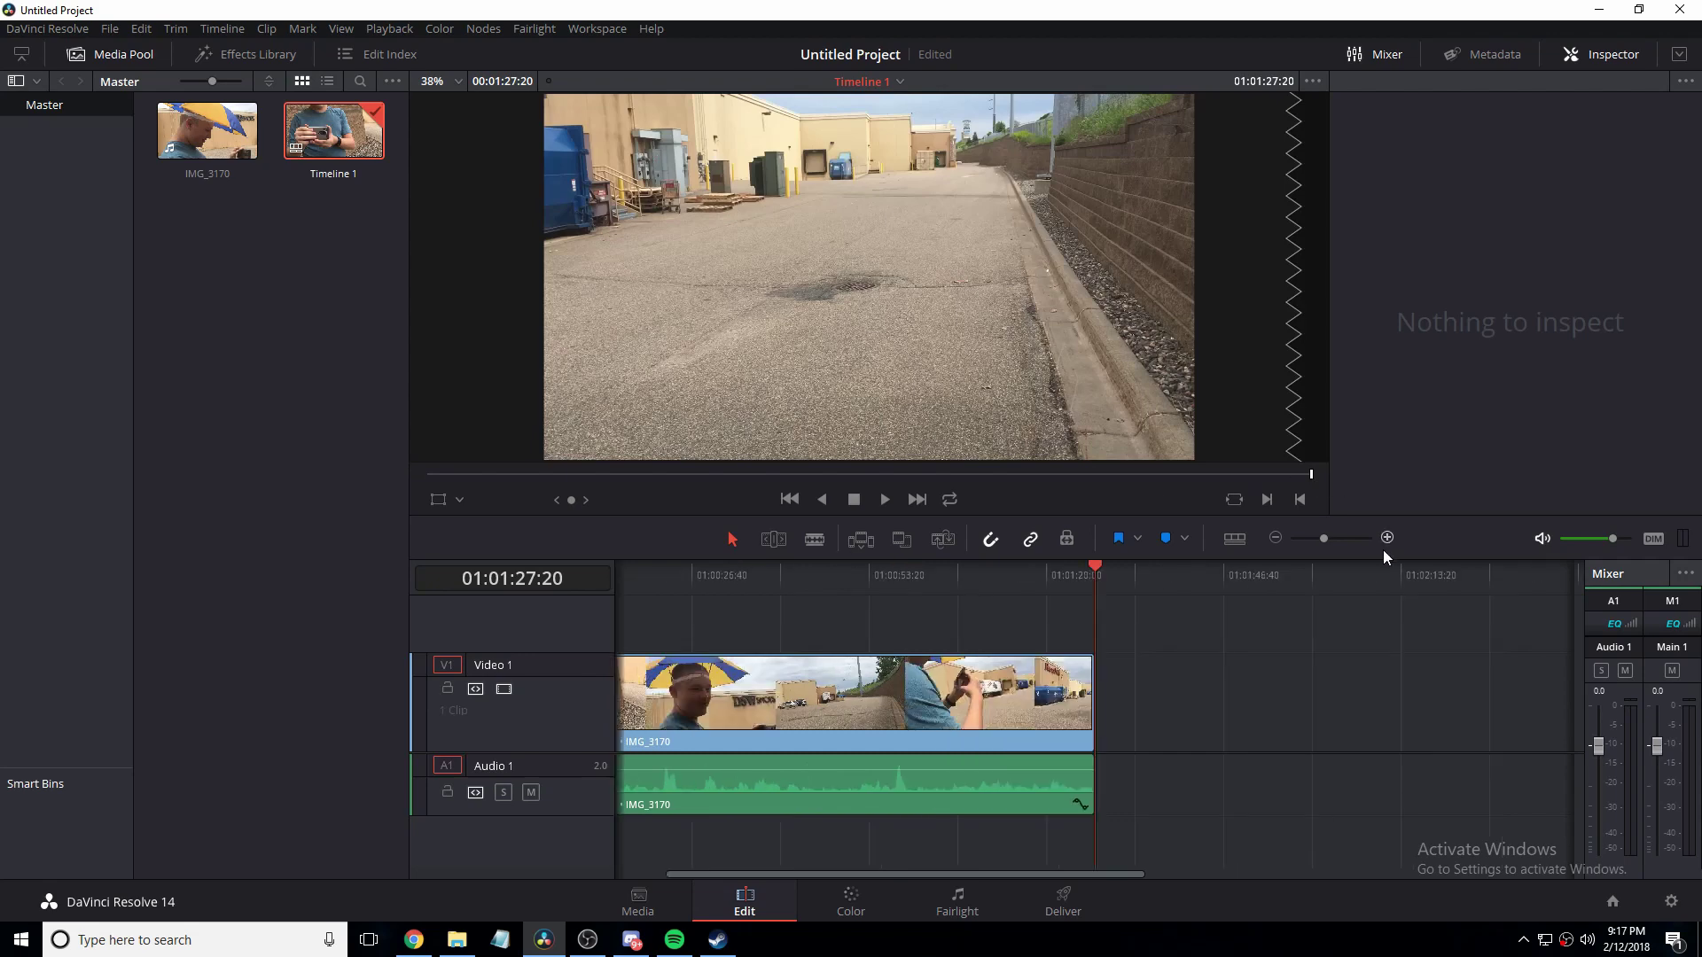
{"action": "left_click", "coordinate": [1388, 538]}
{"action": "left_click", "coordinate": [1388, 538]}
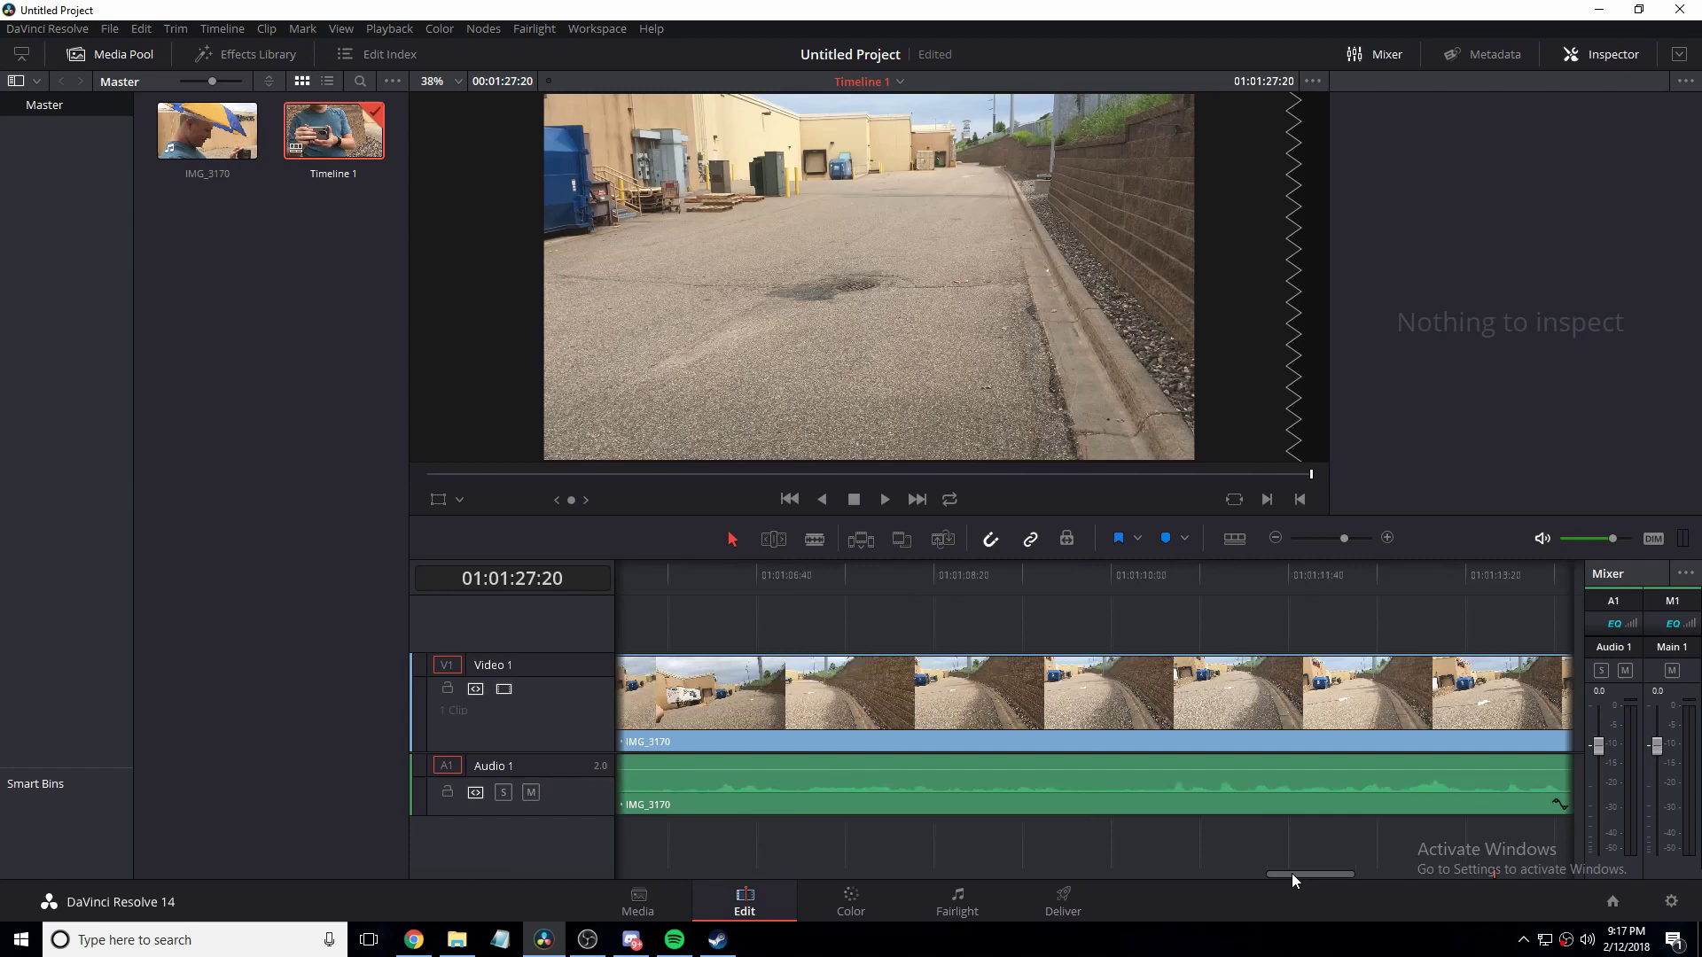
{"action": "left_click_drag", "start_coordinate": [719, 578], "coordinate": [417, 637]}
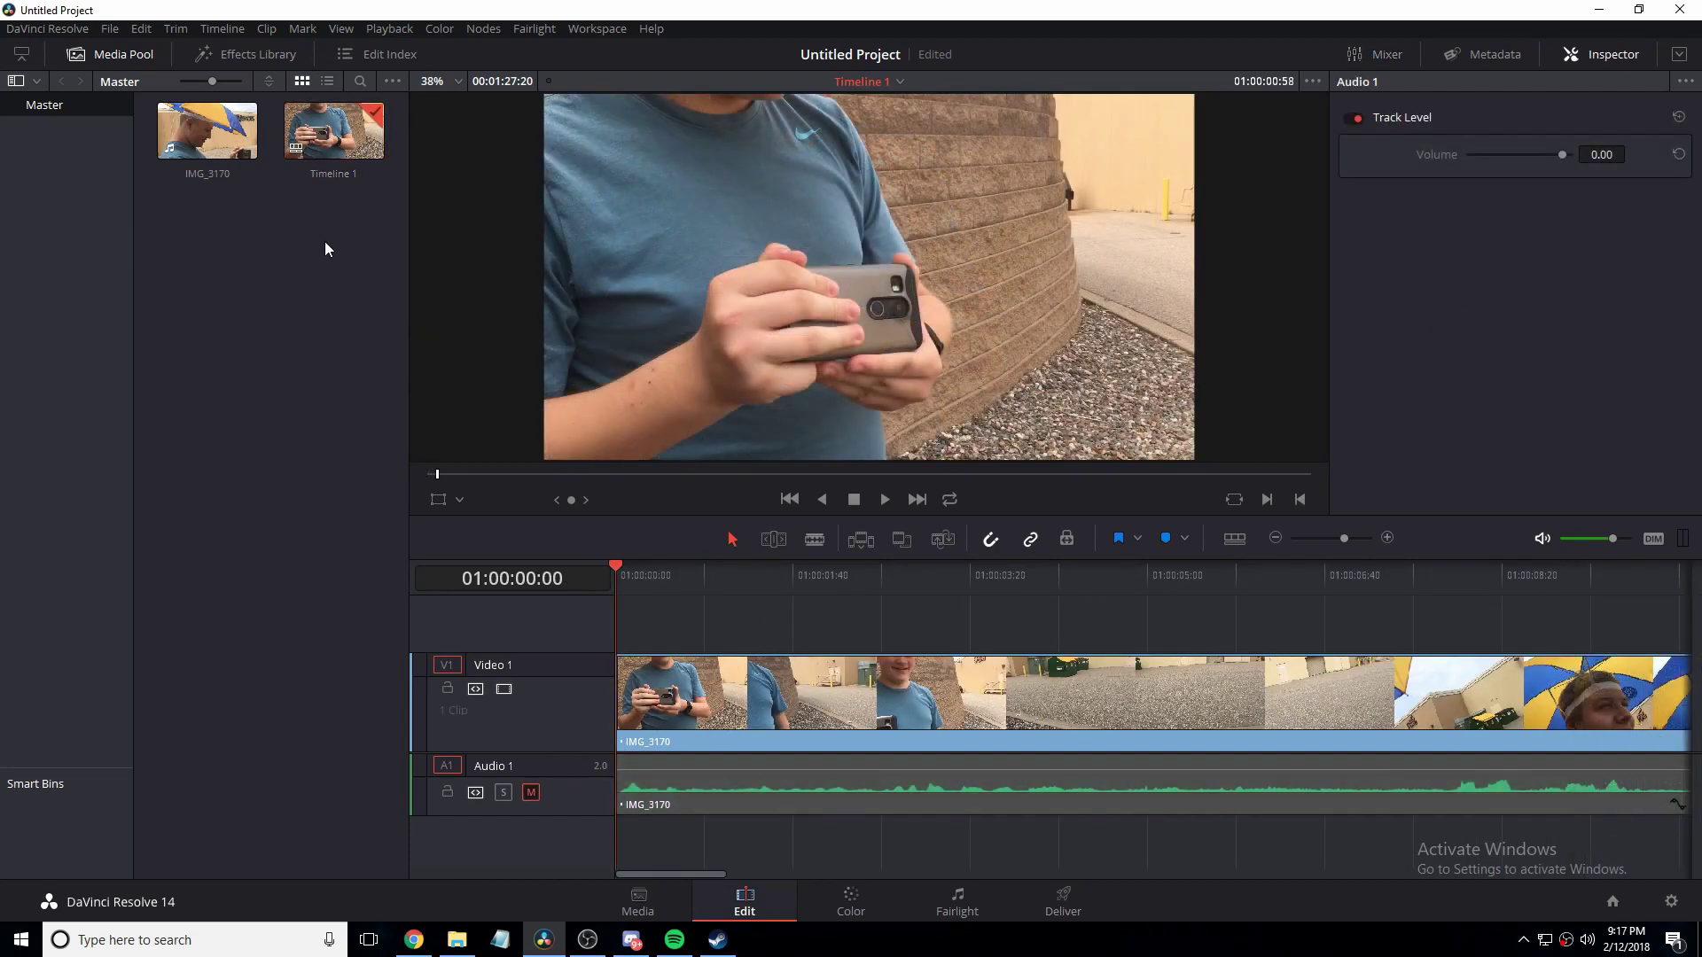
Open the Effects Library and show the Video Transitions list, with Cross Dissolve and Center Wipe.
{"action": "left_click", "coordinate": [212, 55]}
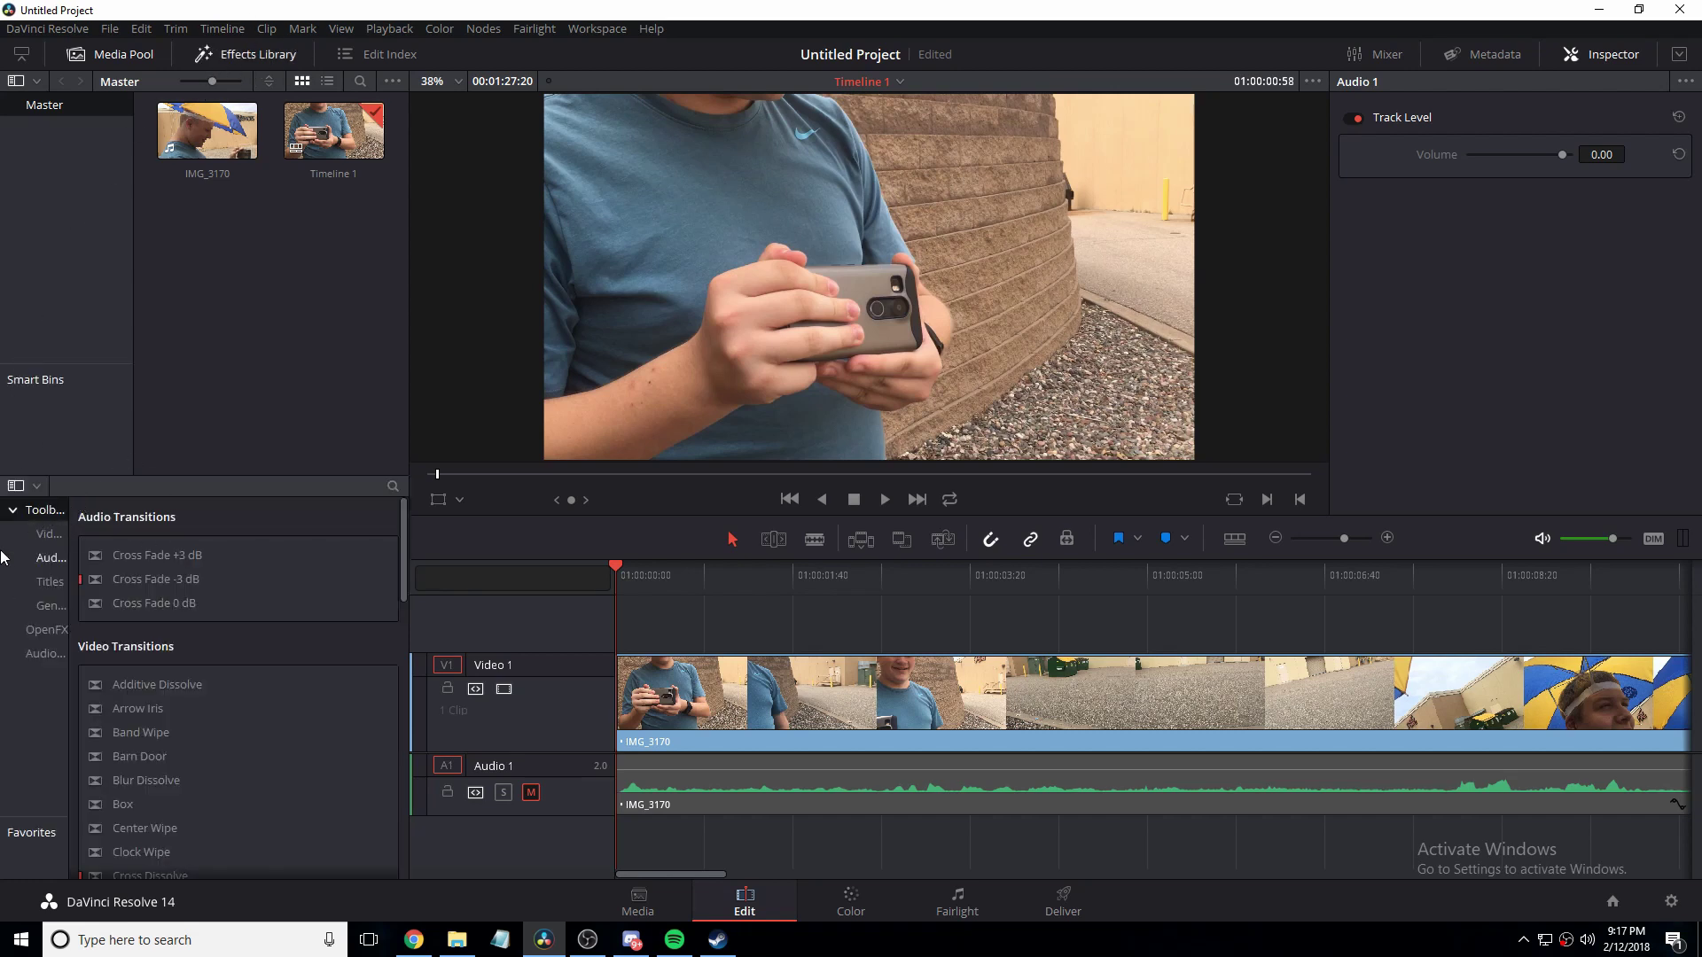
{"action": "scroll", "coordinate": [230, 608], "scroll_direction": "down", "scroll_amount": 2}
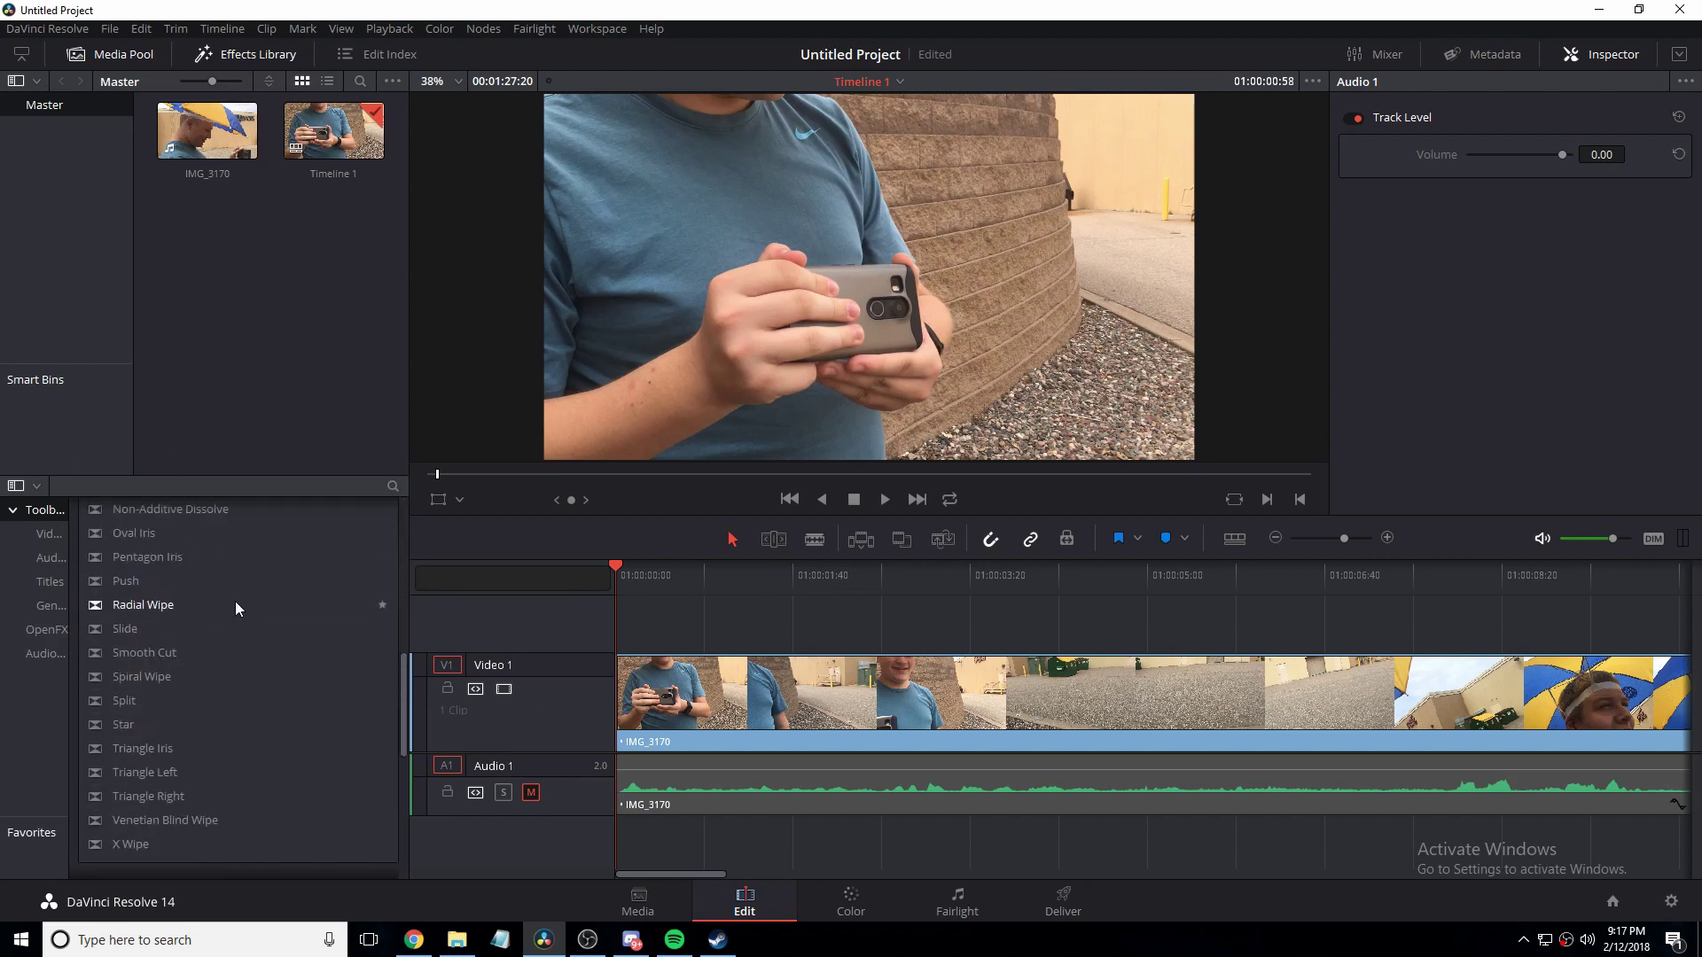
{"action": "scroll", "coordinate": [266, 598], "scroll_direction": "down", "scroll_amount": 10}
{"action": "scroll", "coordinate": [288, 643], "scroll_direction": "up", "scroll_amount": 10}
{"action": "scroll", "coordinate": [215, 763], "scroll_direction": "up", "scroll_amount": 1}
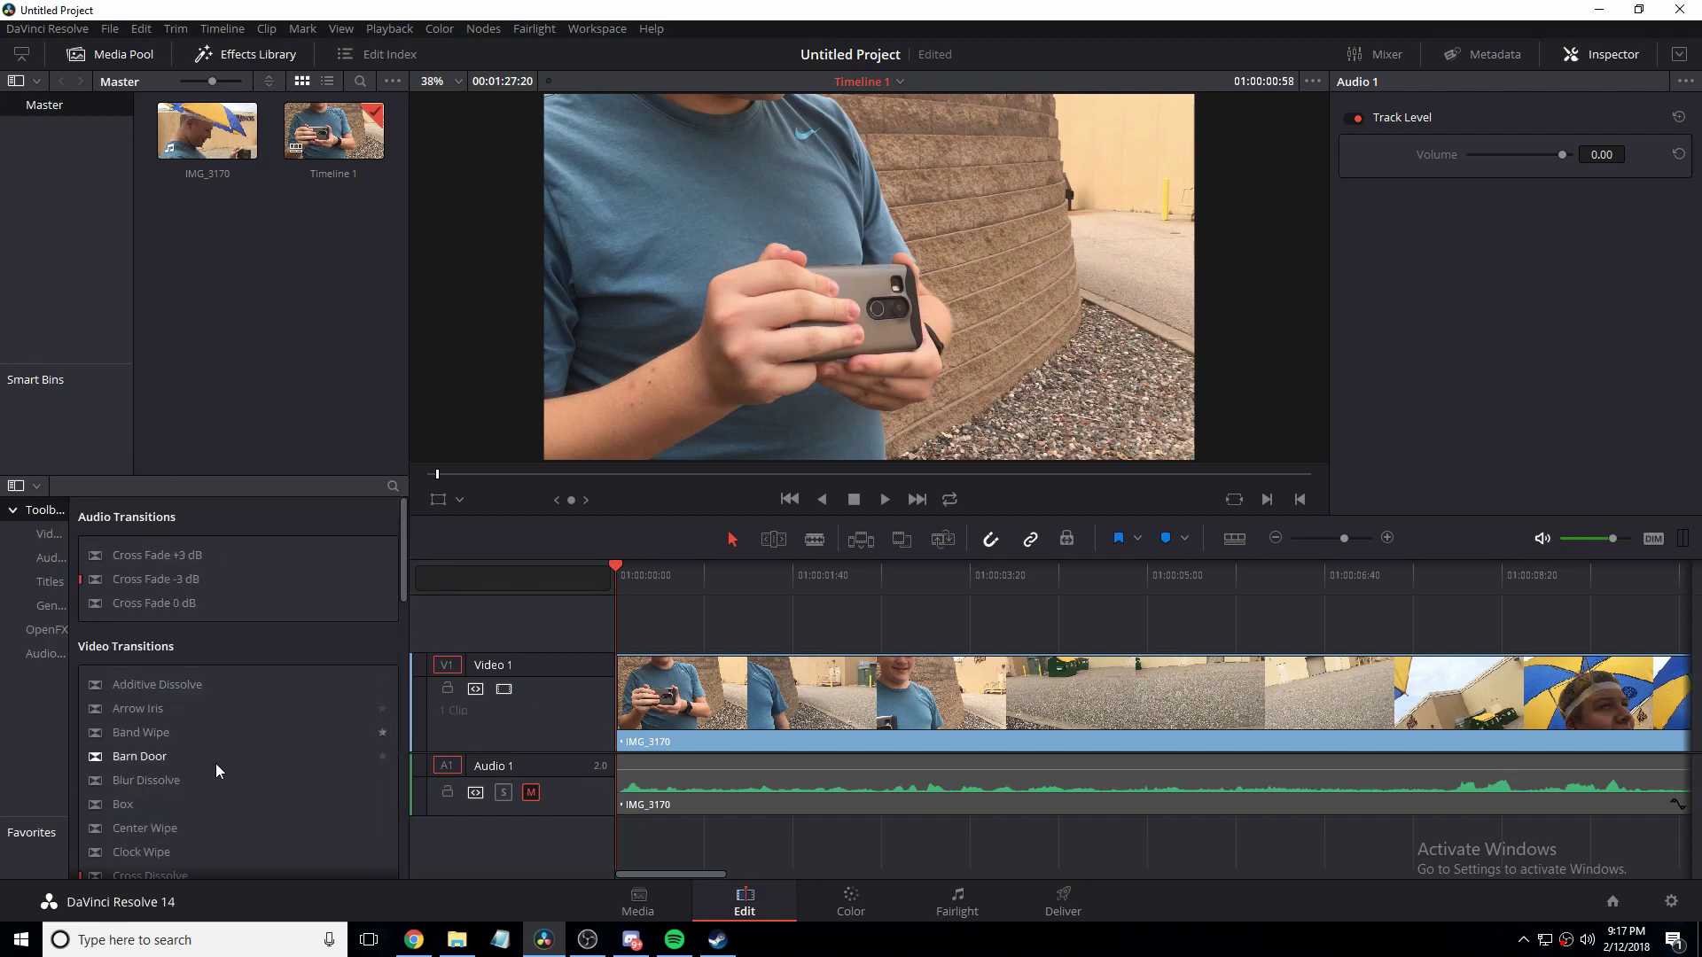
{"action": "left_click", "coordinate": [47, 534]}
{"action": "scroll", "coordinate": [340, 693], "scroll_direction": "up", "scroll_amount": 1}
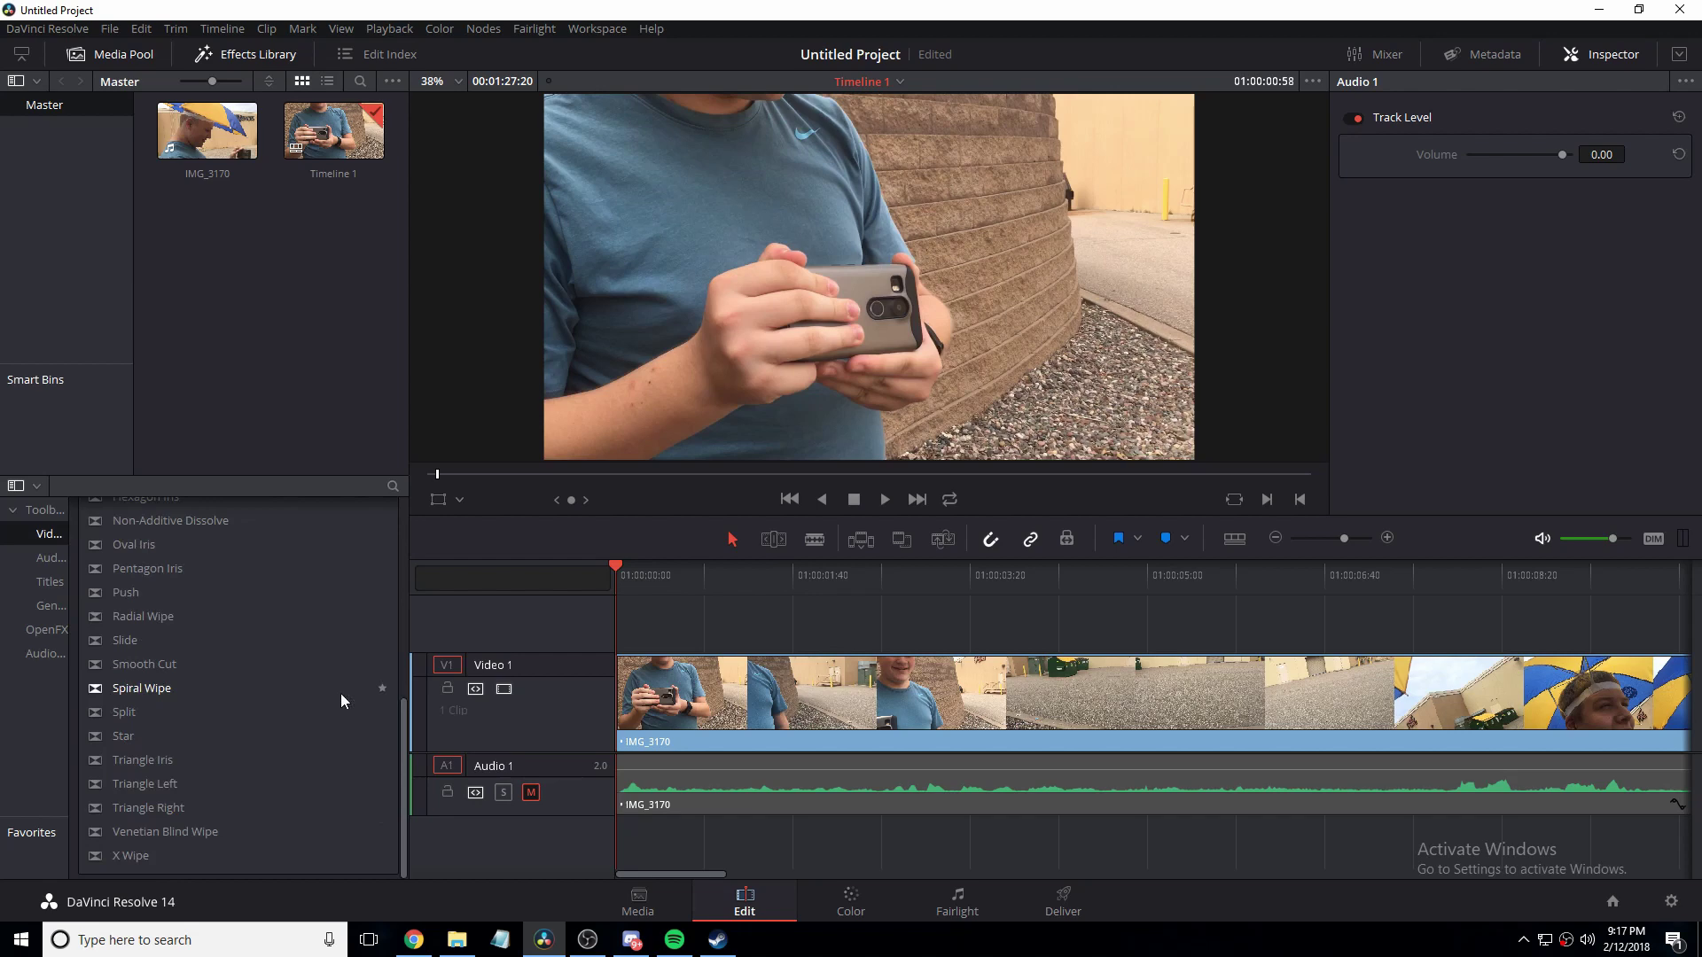
{"action": "scroll", "coordinate": [381, 716], "scroll_direction": "down", "scroll_amount": 1}
{"action": "scroll", "coordinate": [380, 692], "scroll_direction": "up", "scroll_amount": 1}
{"action": "scroll", "coordinate": [380, 691], "scroll_direction": "down", "scroll_amount": 1}
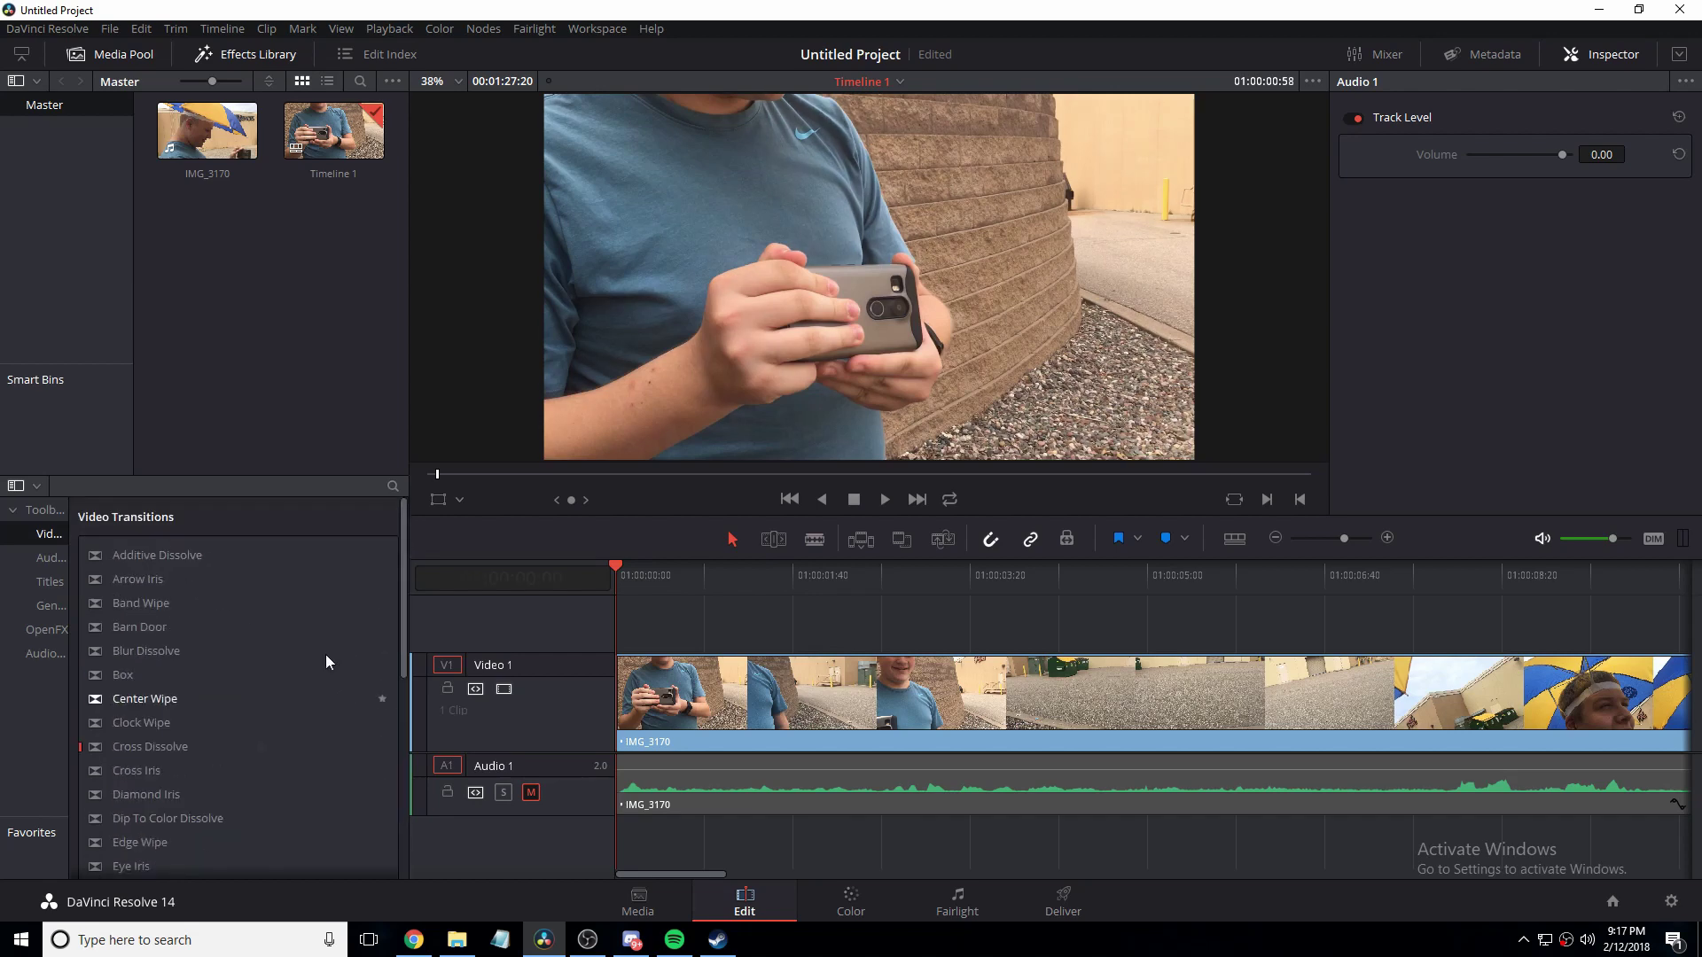
Blade the clip at about five seconds and further along, then ripple delete the middle piece.
{"action": "key", "text": "b"}
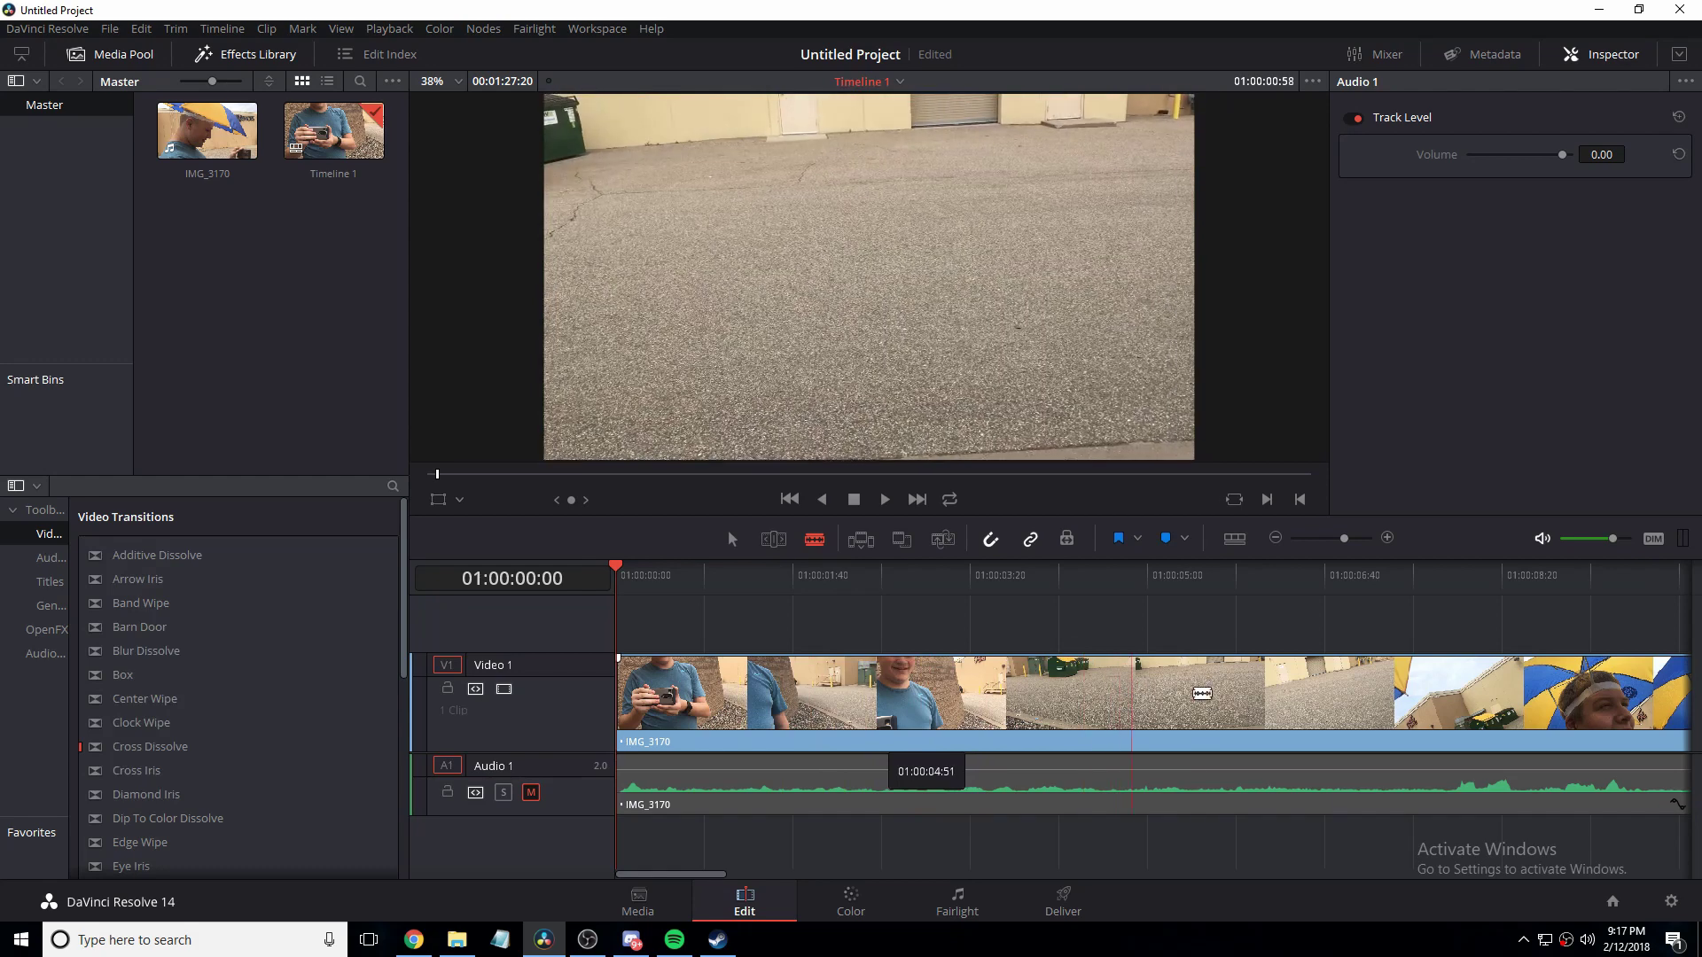
{"action": "left_click", "coordinate": [1201, 700]}
{"action": "left_click", "coordinate": [1346, 701]}
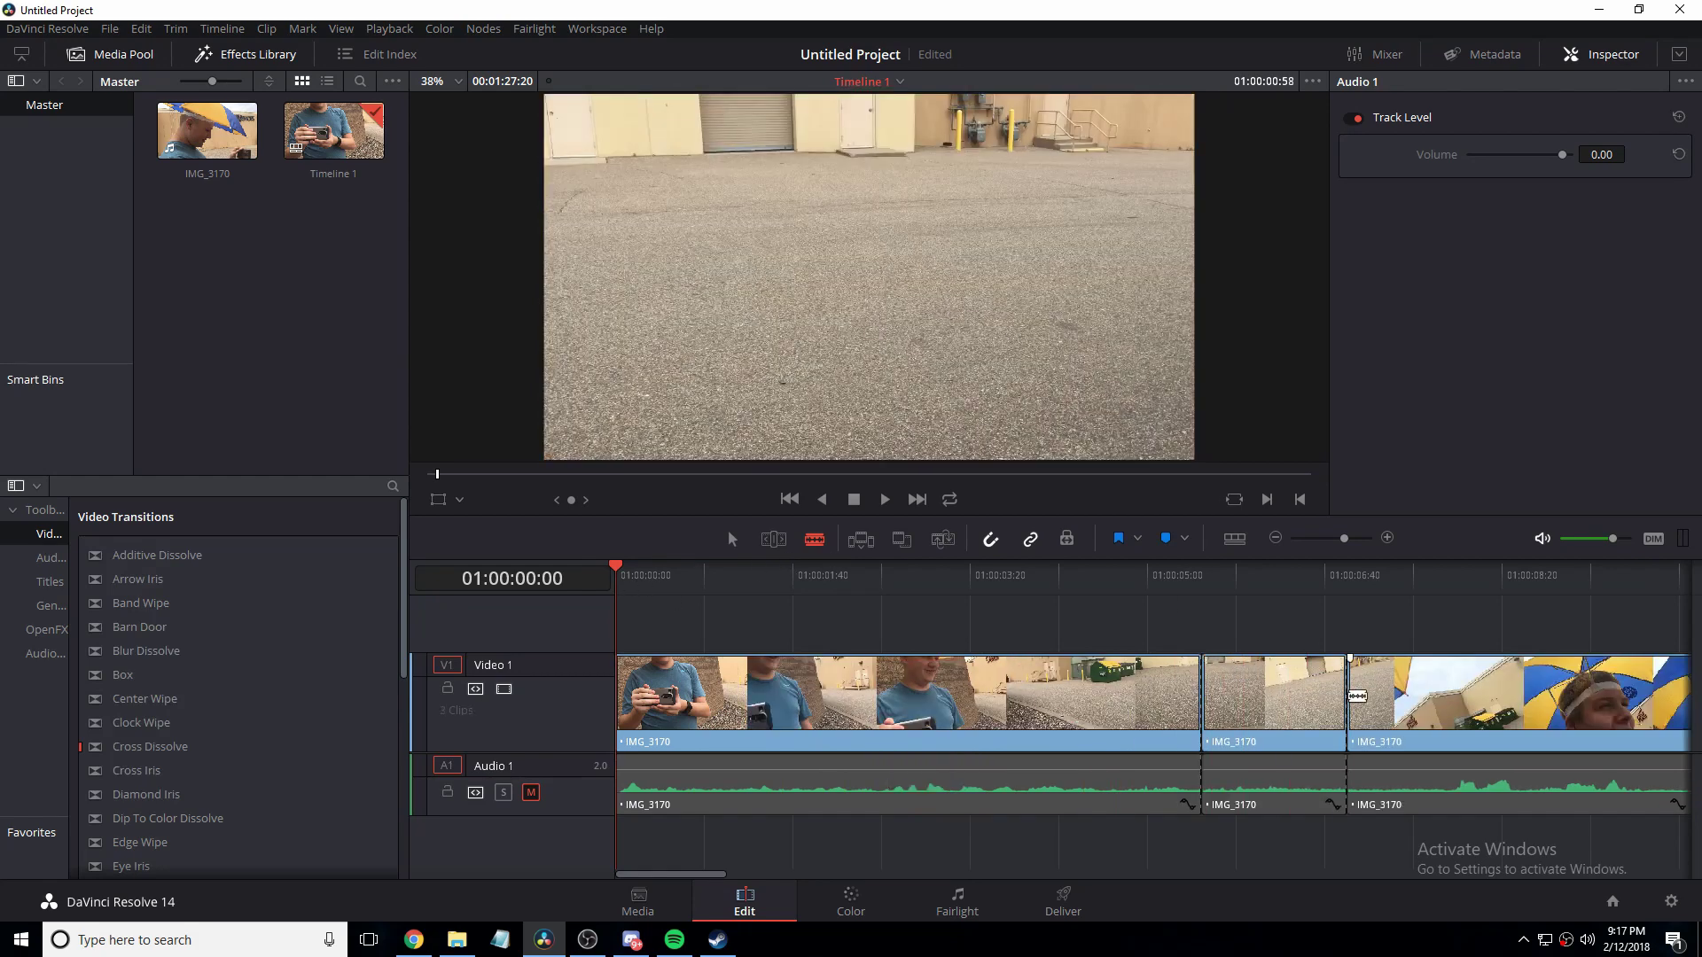
{"action": "right_click", "coordinate": [1286, 703]}
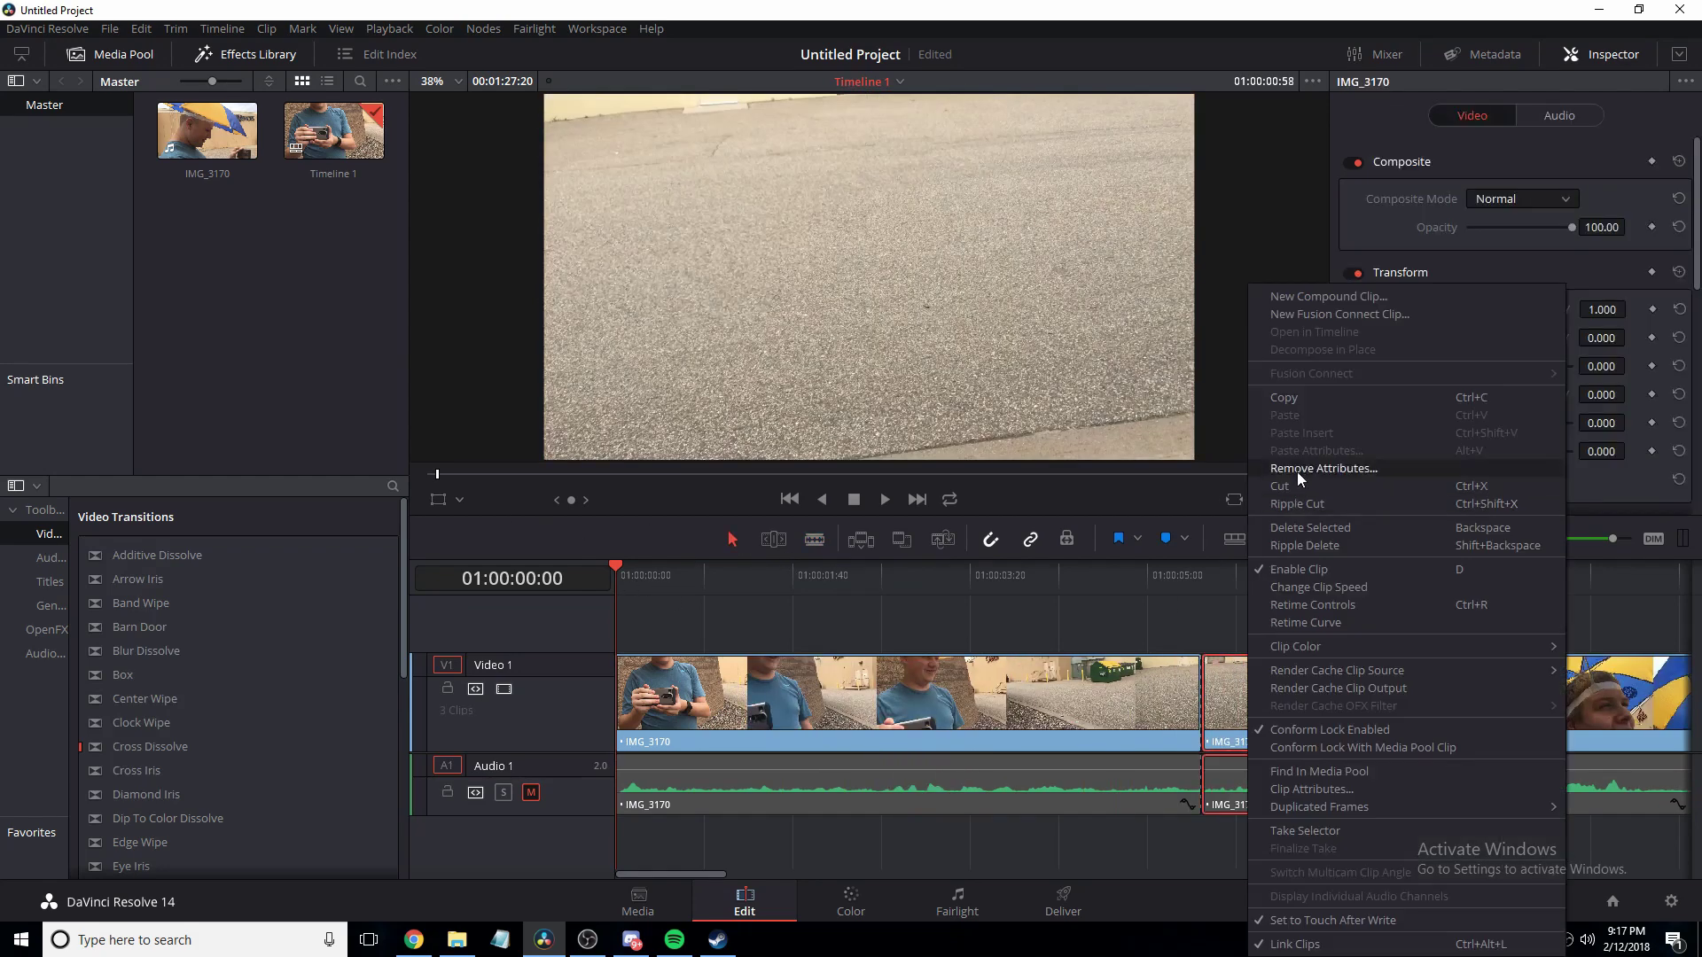
{"action": "left_click", "coordinate": [1307, 546]}
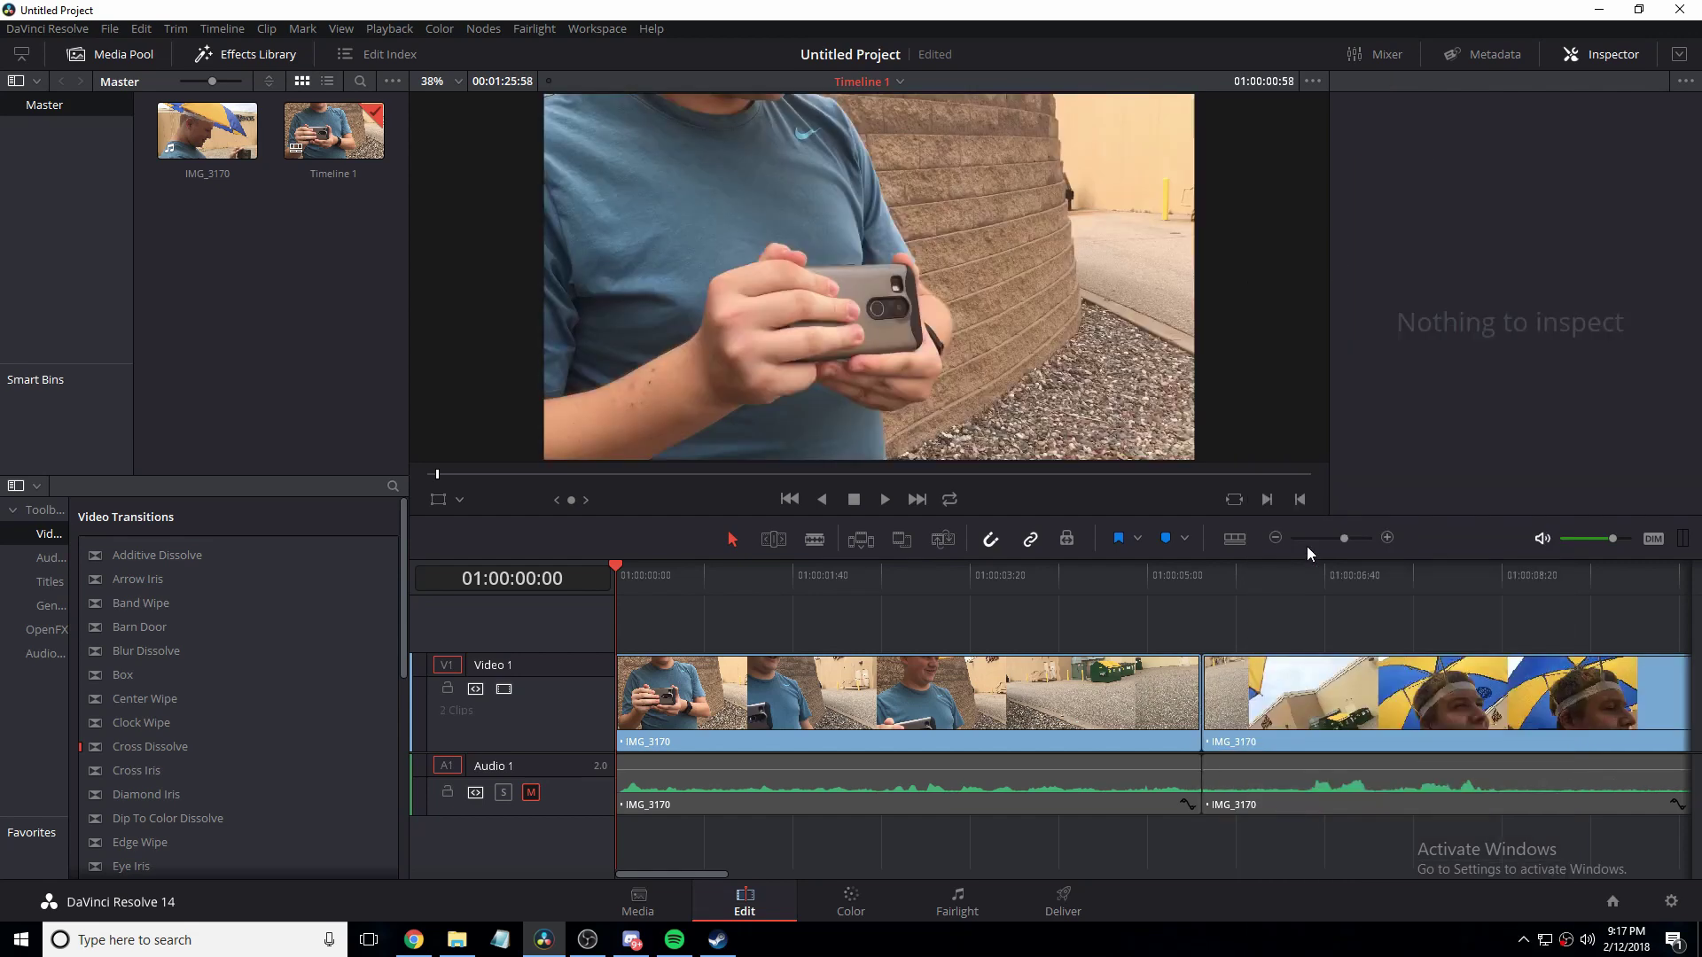
Play back across the new cut to check it.
{"action": "left_click", "coordinate": [1129, 576]}
{"action": "left_click", "coordinate": [878, 499]}
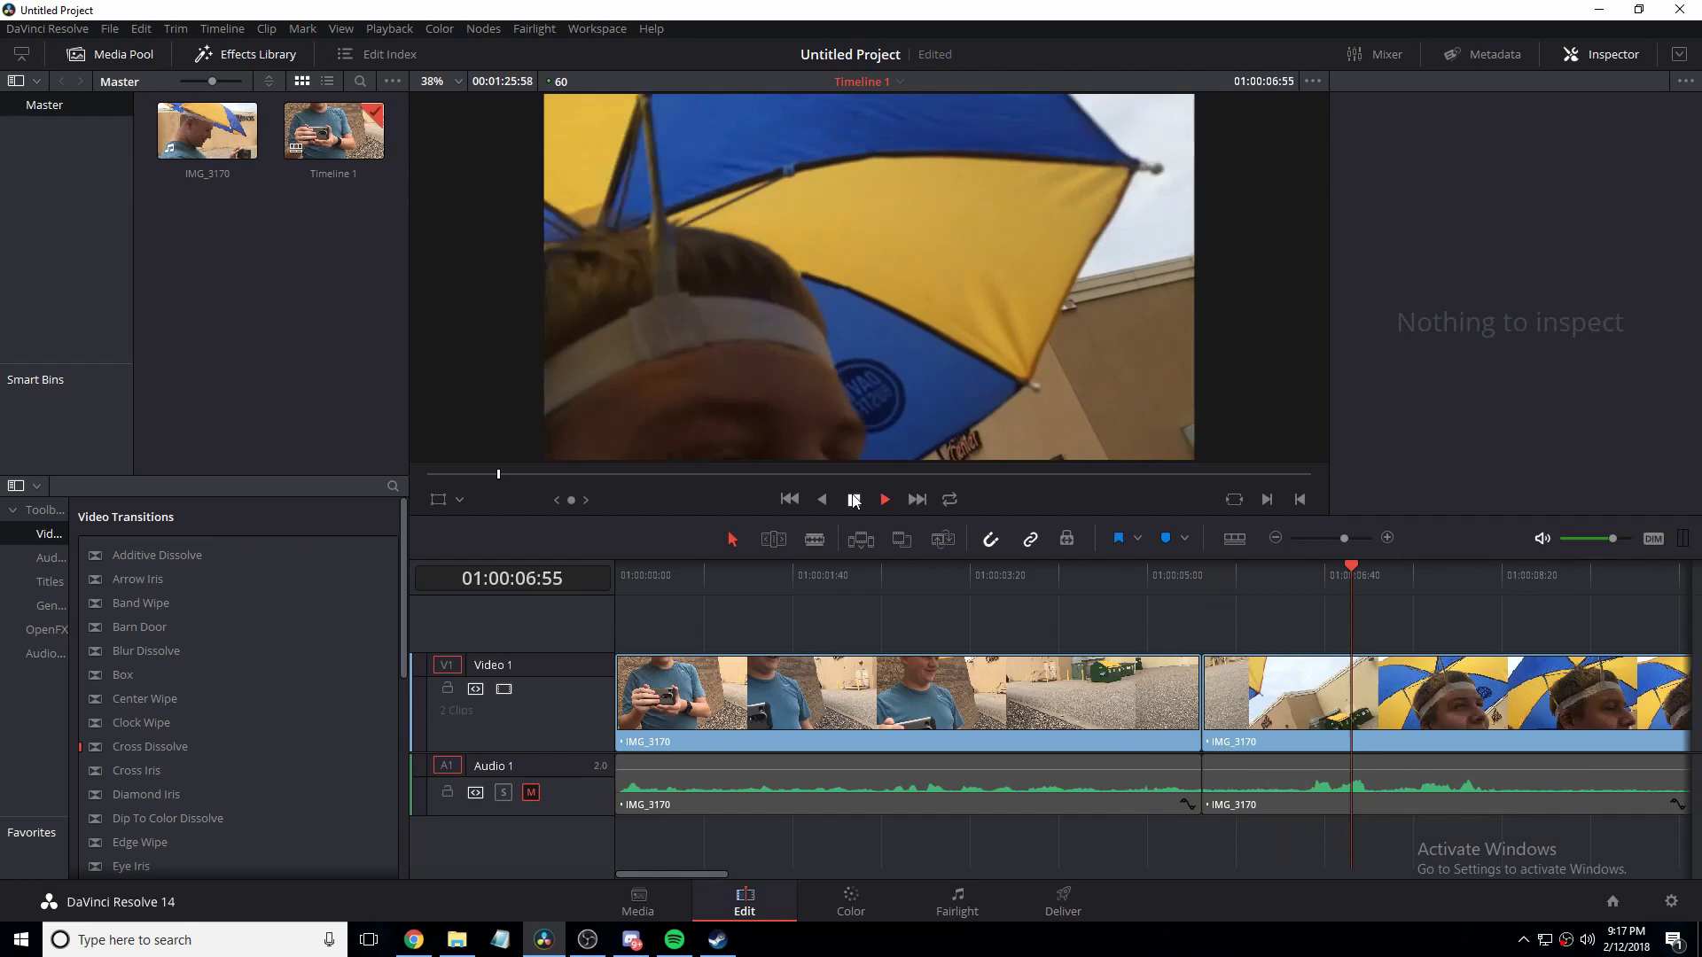
{"action": "left_click", "coordinate": [1602, 599]}
Split the clip again at 01:00:08:10 and ripple delete the unwanted middle piece.
{"action": "left_click_drag", "start_coordinate": [1602, 597], "coordinate": [1485, 594]}
{"action": "left_click", "coordinate": [815, 539]}
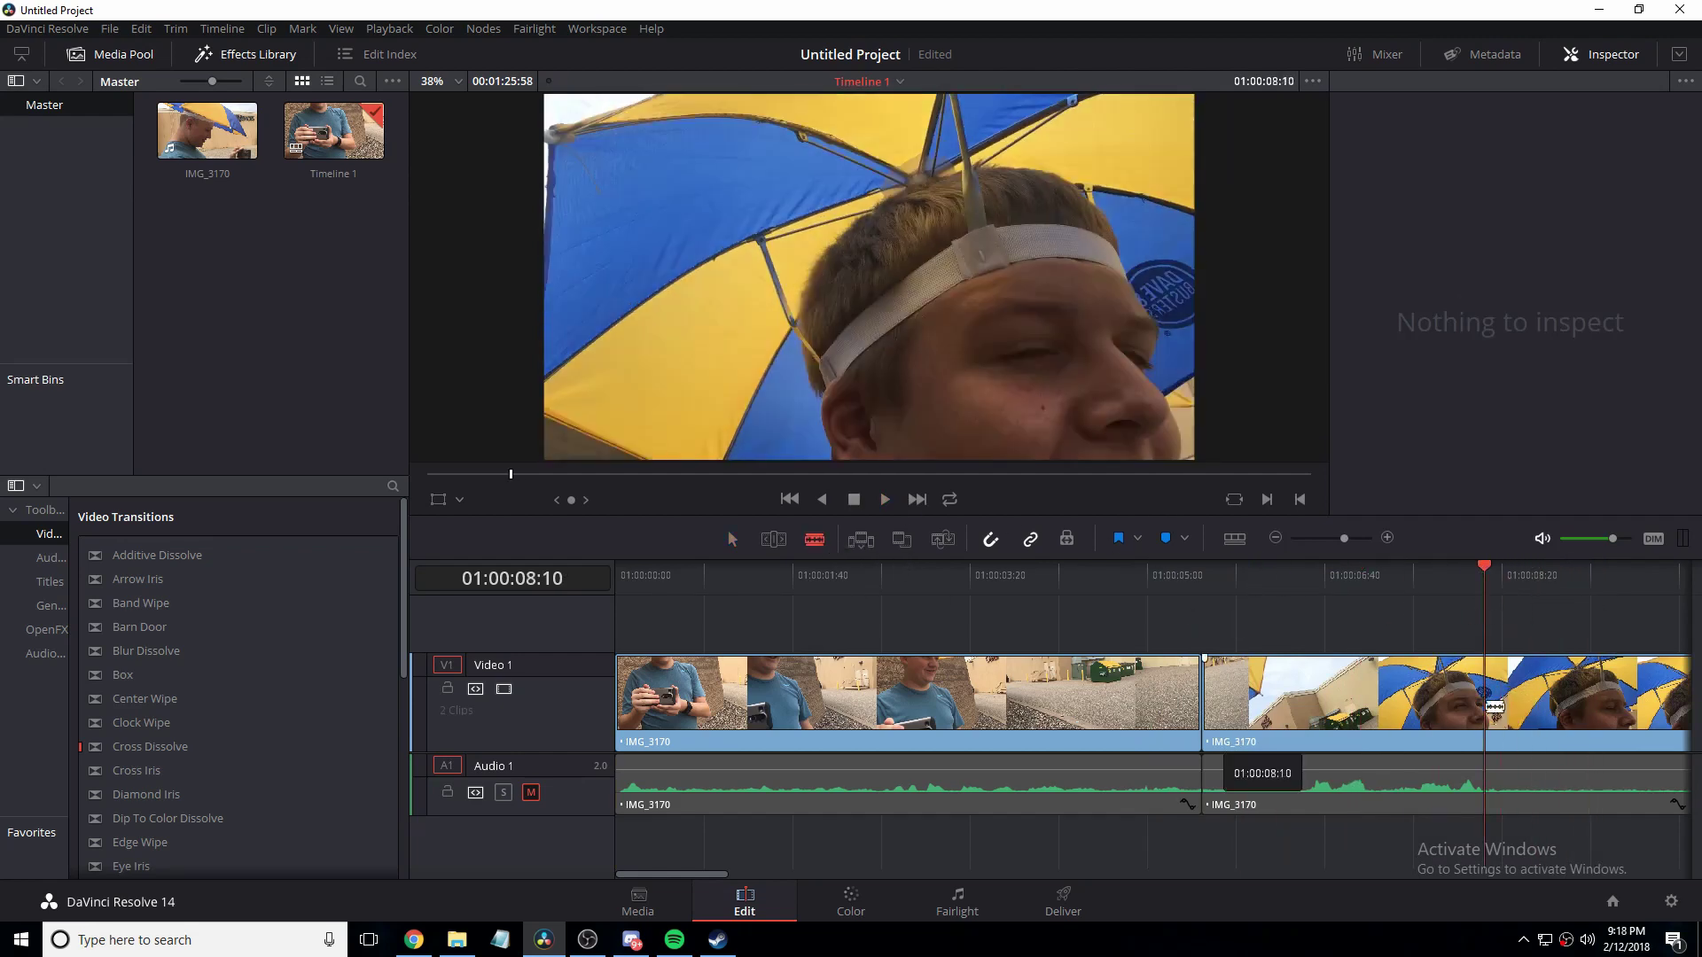
{"action": "left_click", "coordinate": [1485, 692]}
{"action": "left_click", "coordinate": [732, 540]}
{"action": "right_click", "coordinate": [1391, 708]}
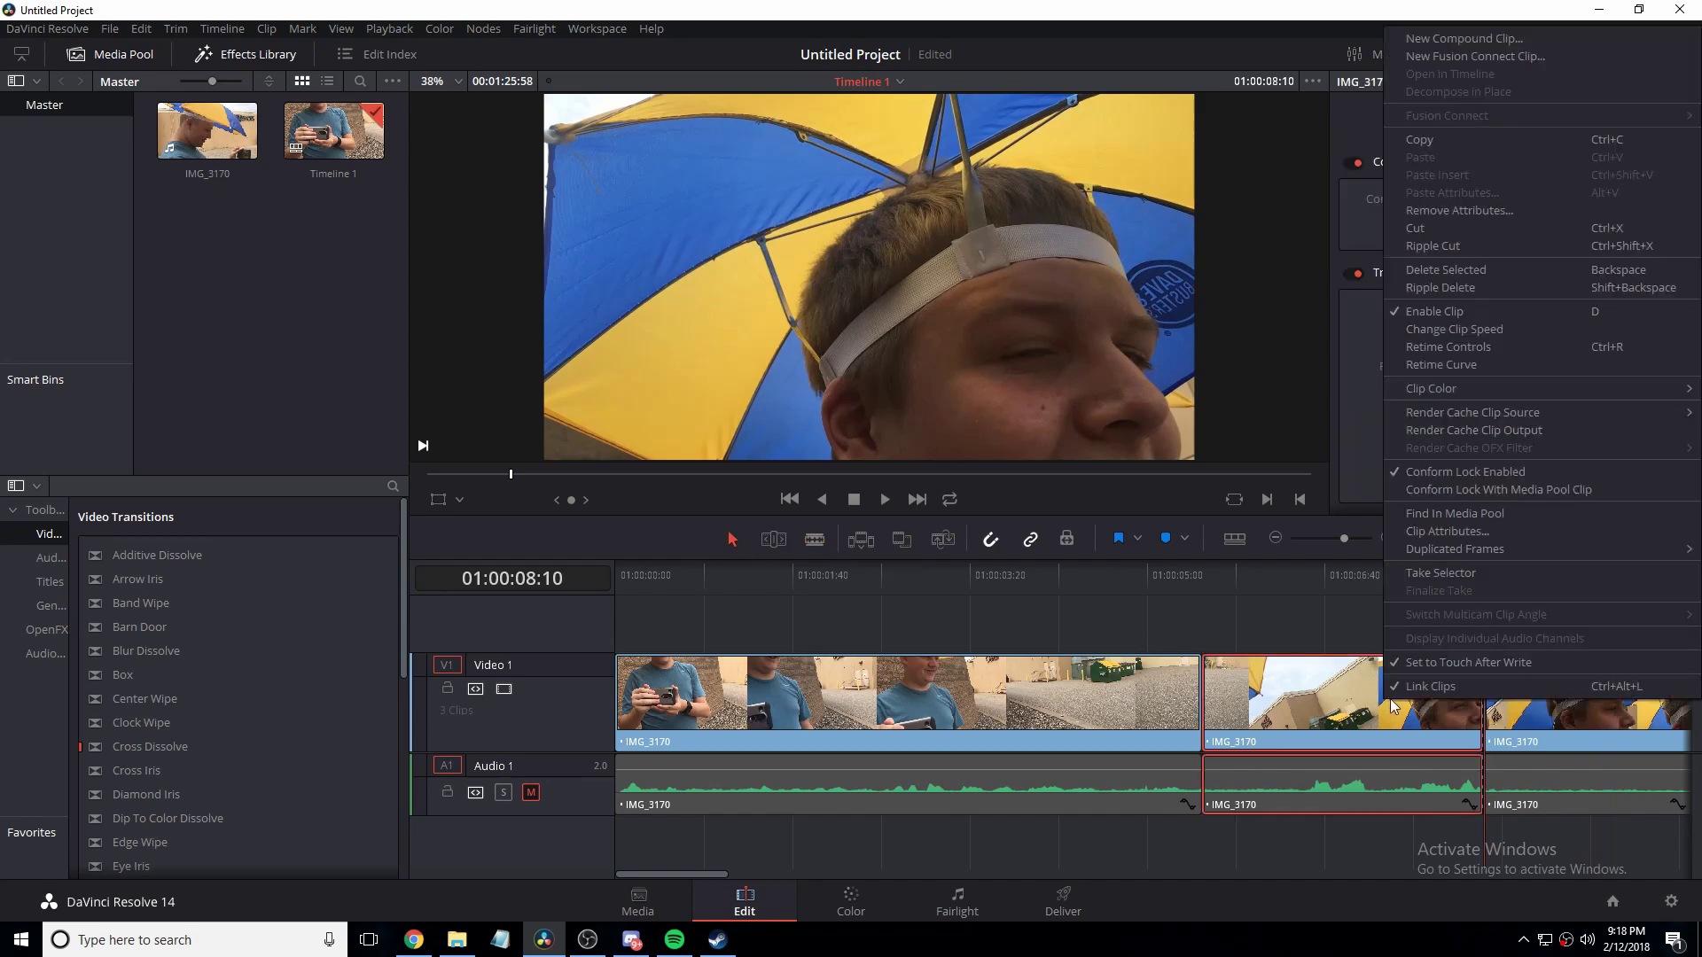
{"action": "left_click", "coordinate": [1400, 304]}
Replay the footage across the remaining cut twice to confirm the edit.
{"action": "left_click", "coordinate": [1145, 576]}
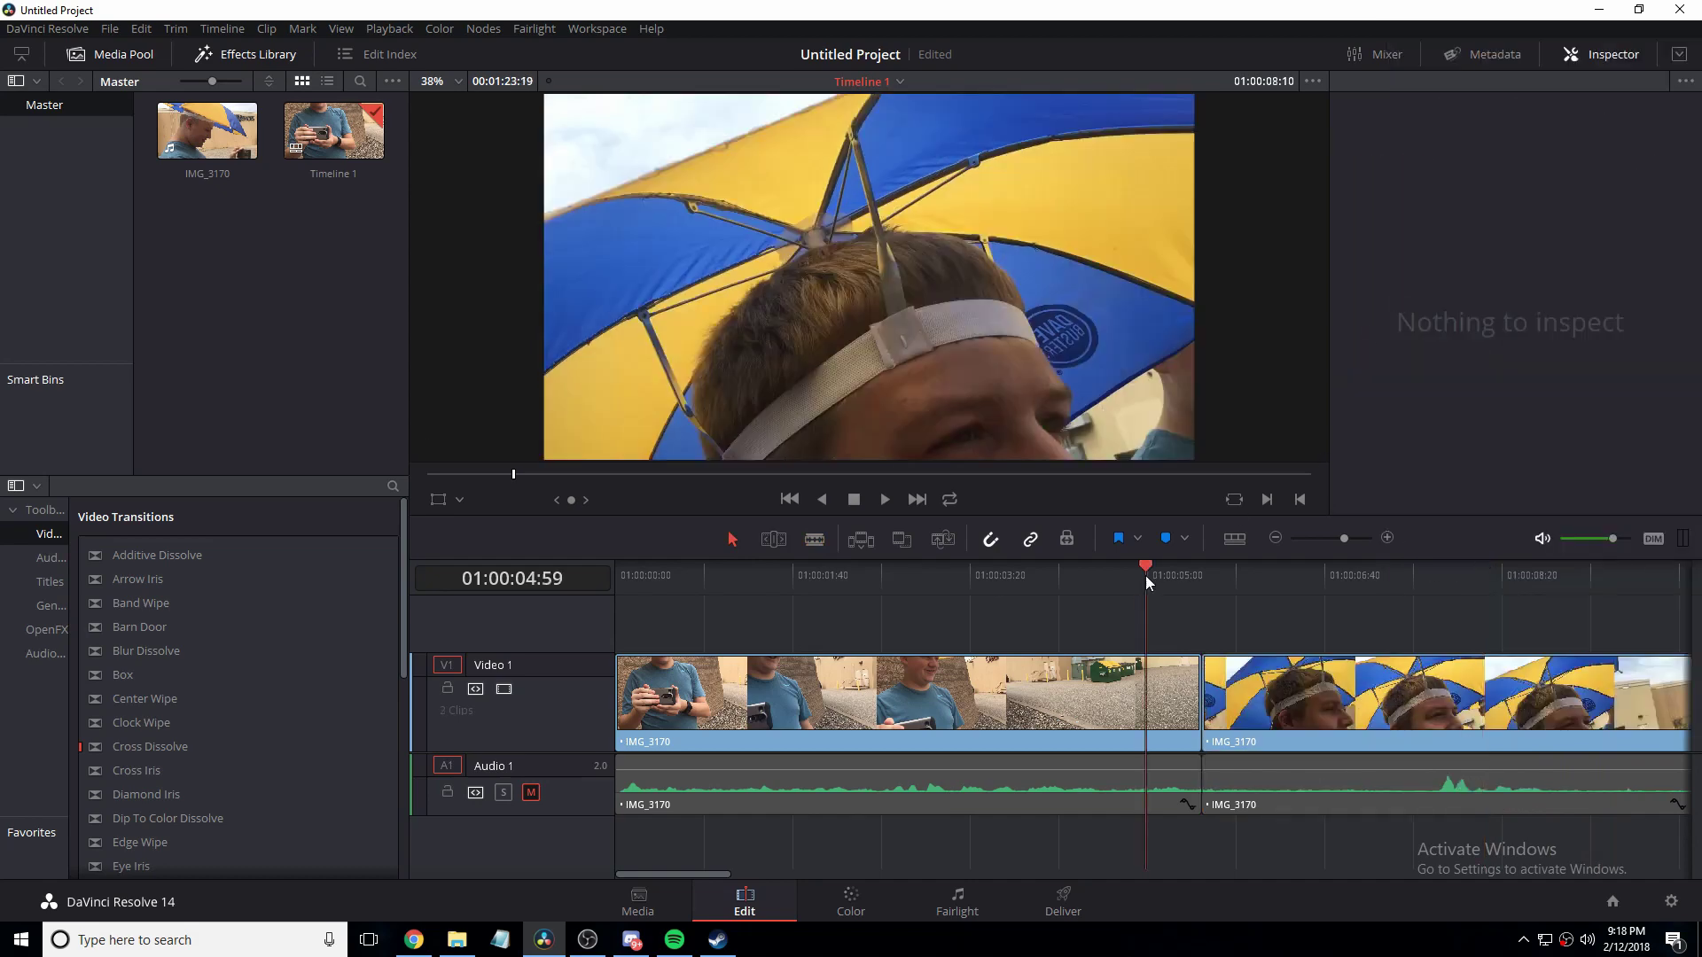
{"action": "left_click", "coordinate": [884, 502]}
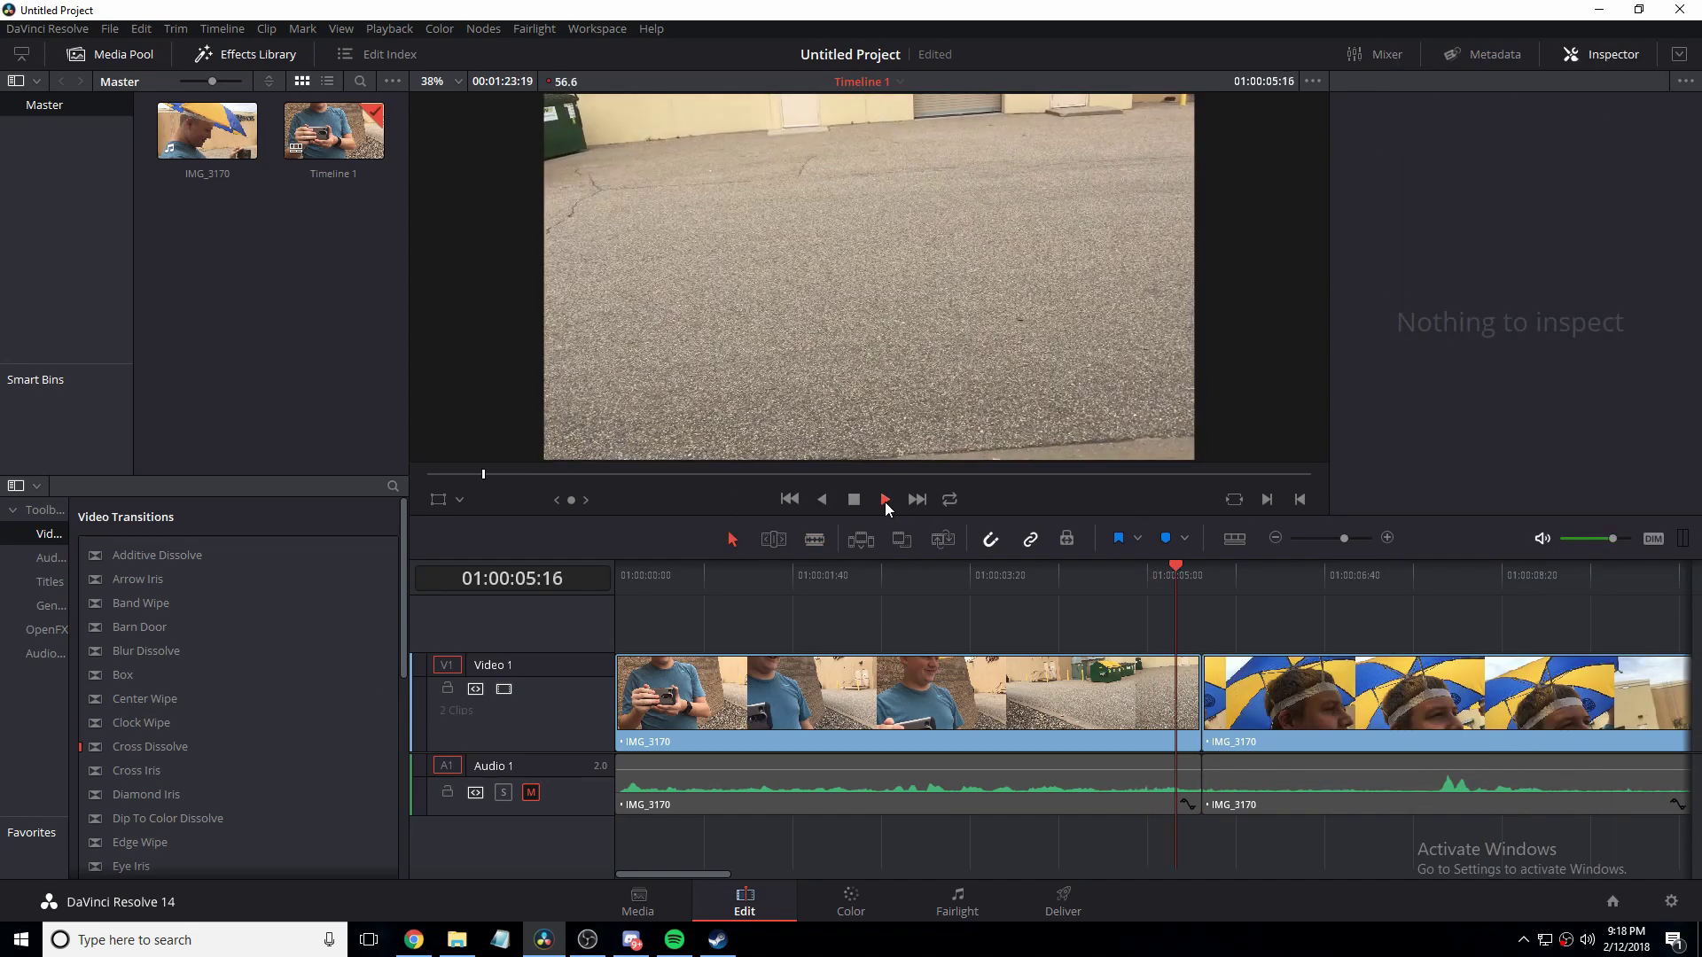
{"action": "left_click", "coordinate": [1152, 576]}
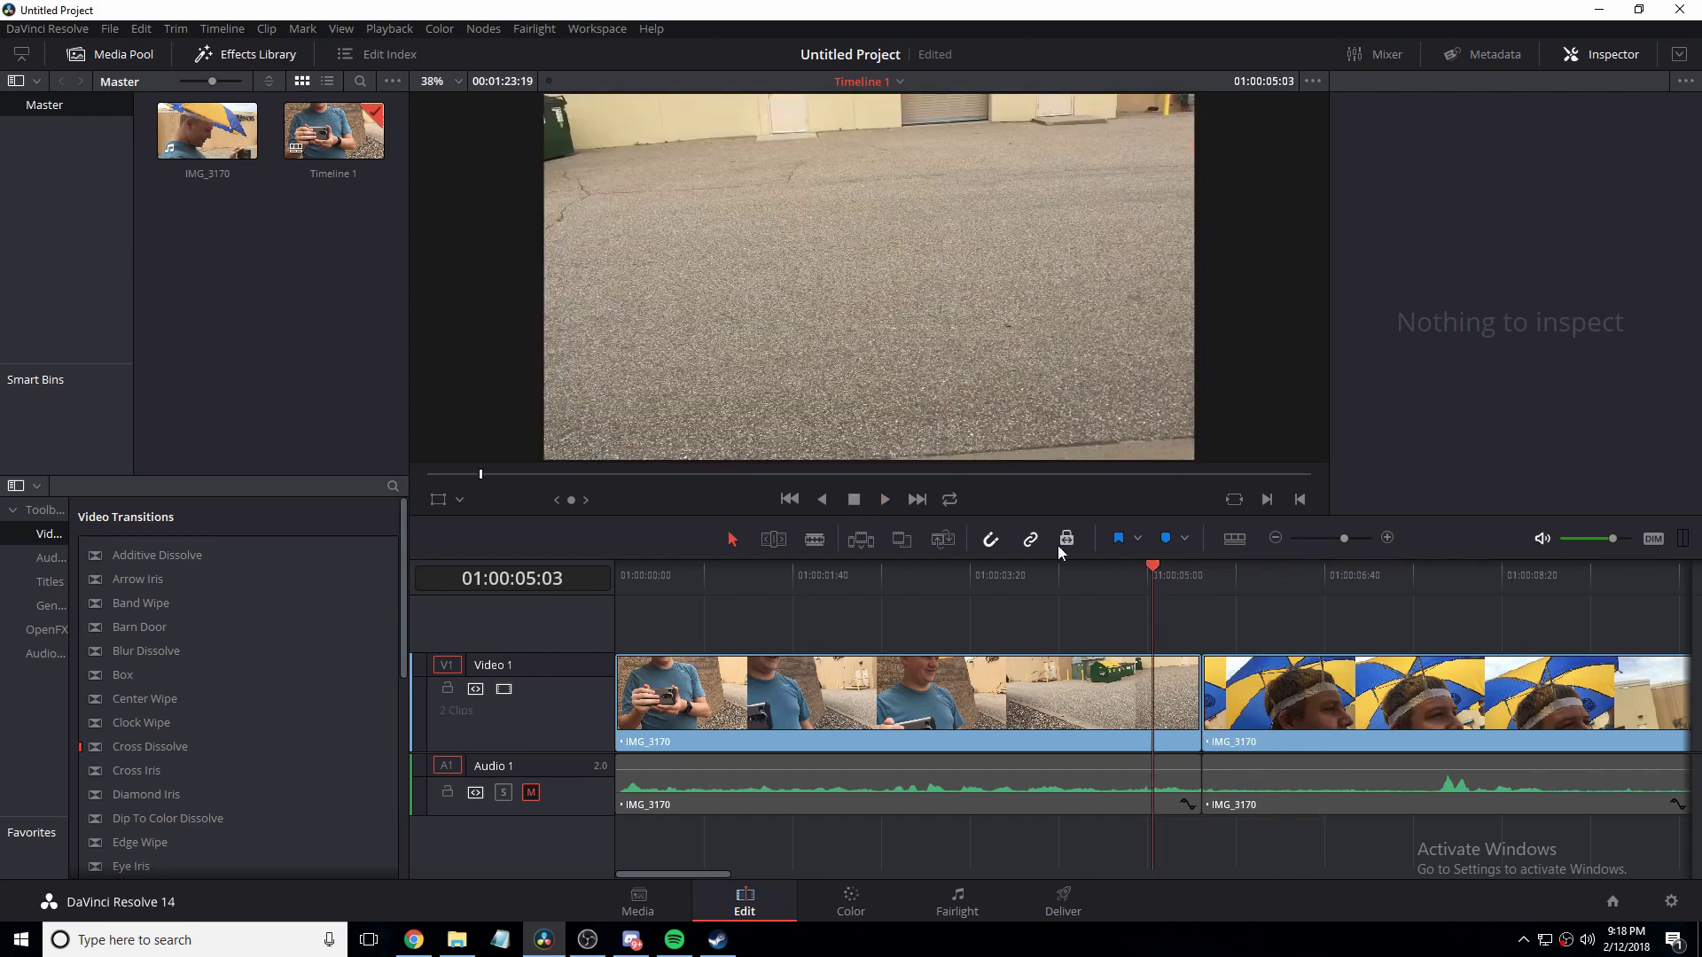
{"action": "left_click", "coordinate": [876, 501]}
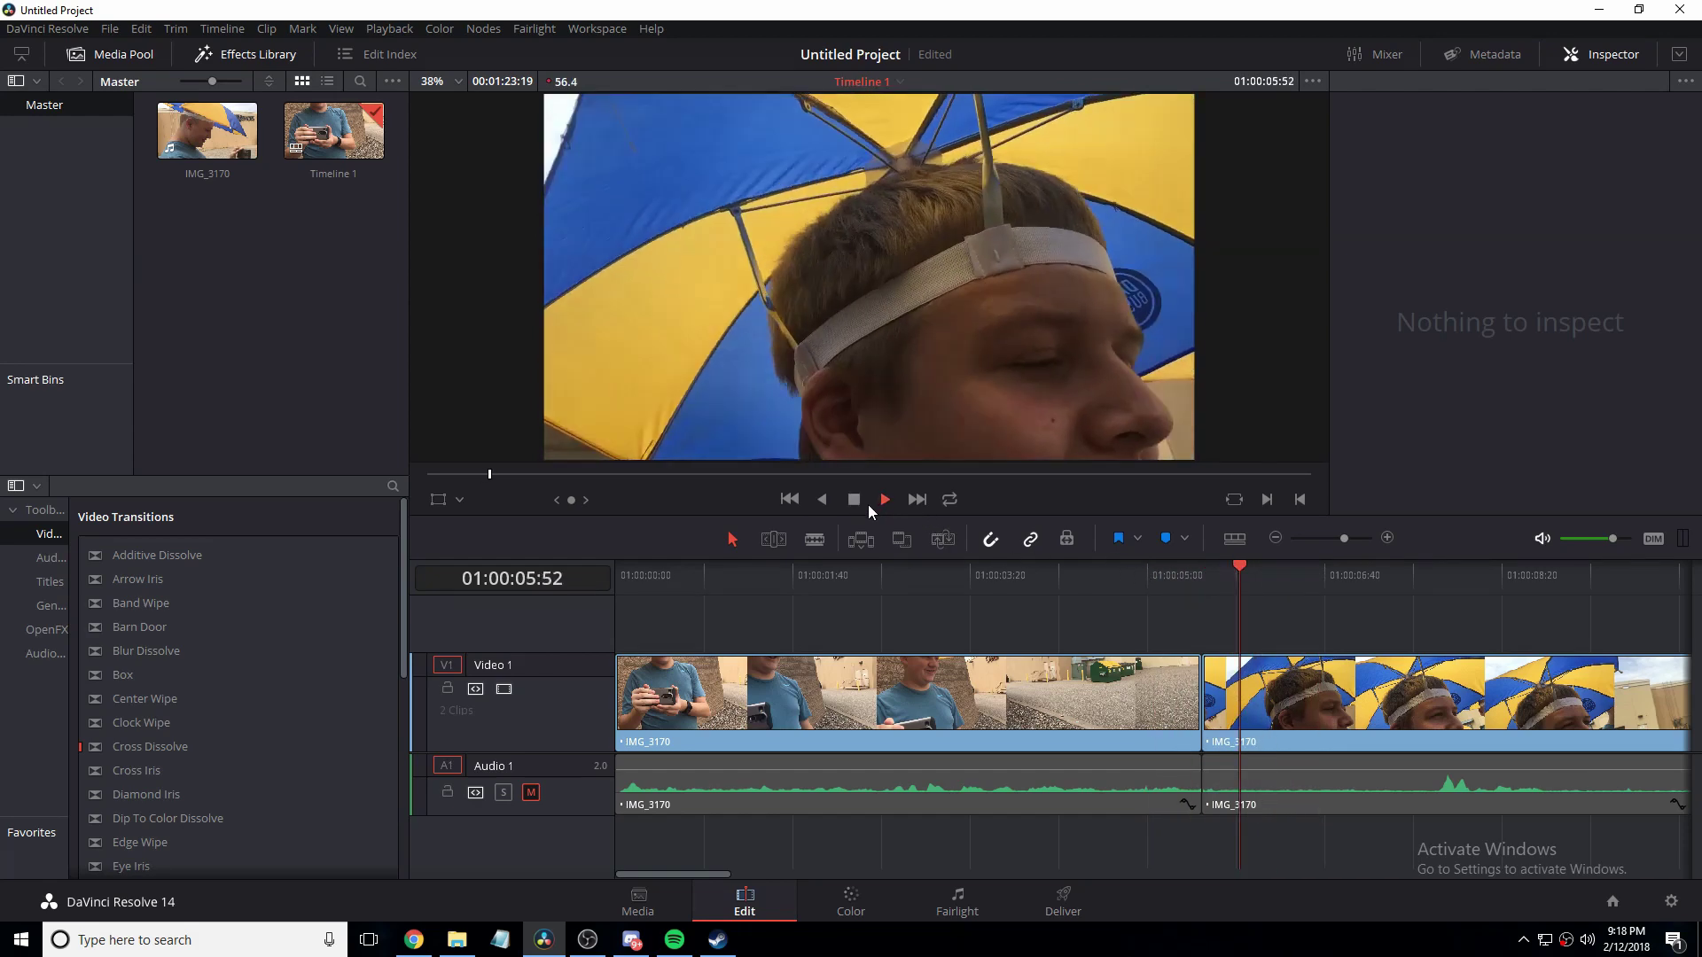
{"action": "left_click", "coordinate": [1176, 576]}
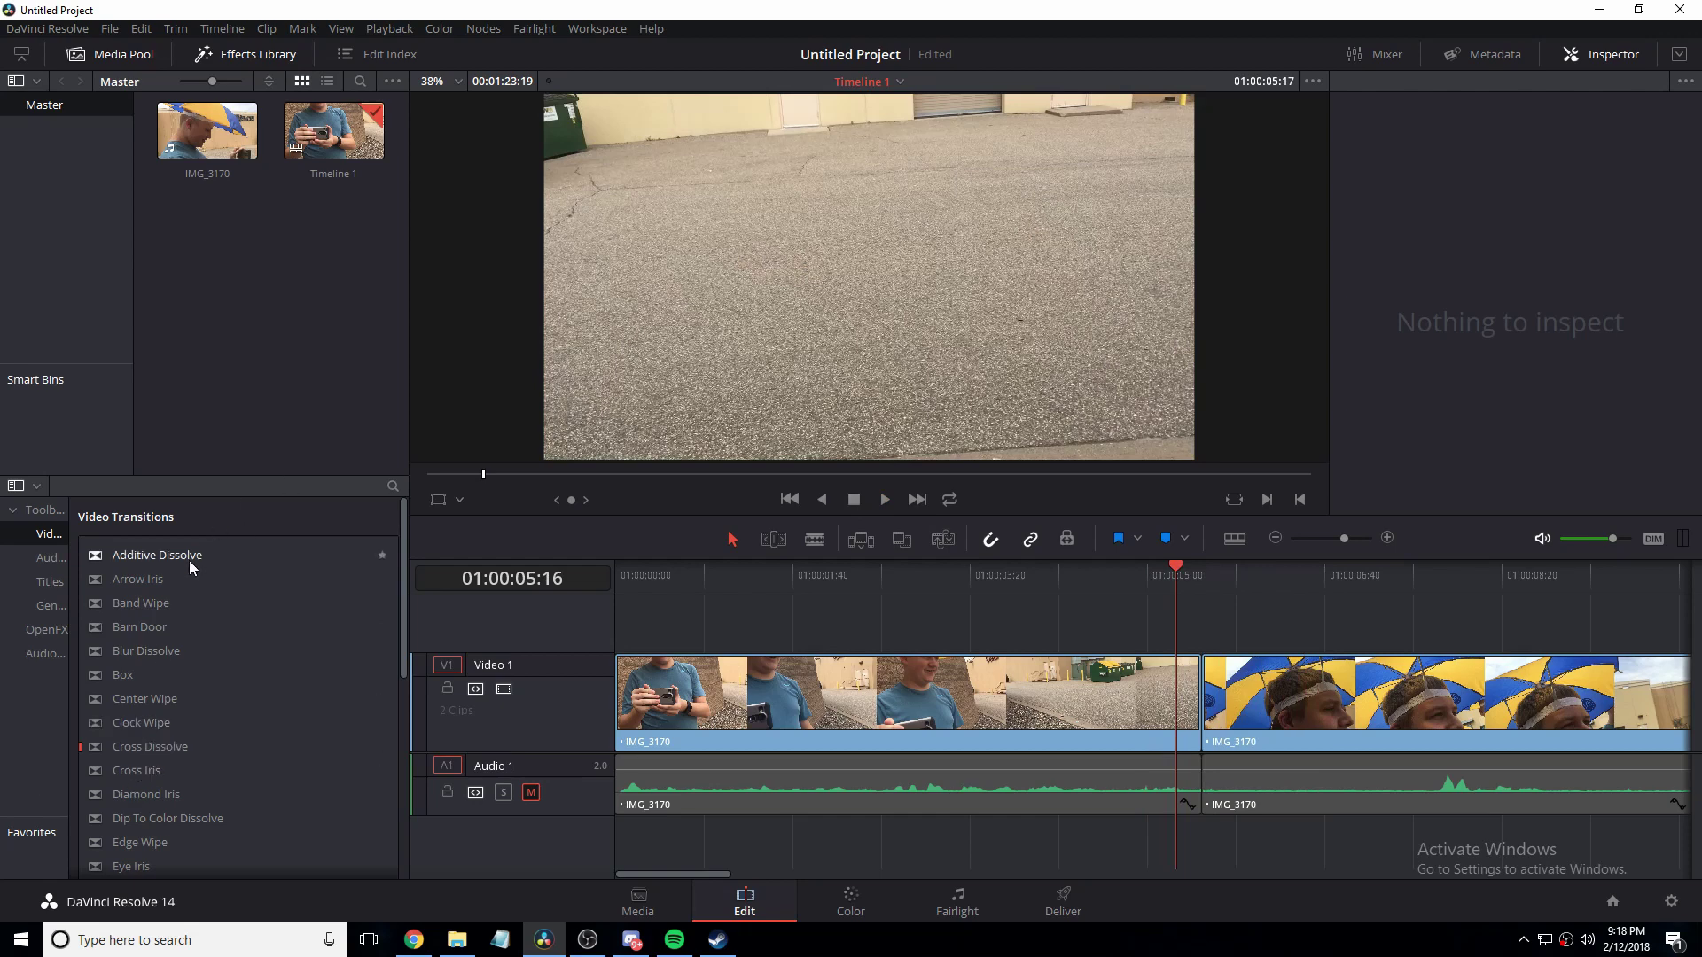
{"action": "scroll", "coordinate": [150, 740], "scroll_direction": "down", "scroll_amount": 3}
Drop a Cross Dissolve onto the cut between the two IMG_3170 clips and play it back twice.
{"action": "scroll", "coordinate": [198, 675], "scroll_direction": "up", "scroll_amount": 3}
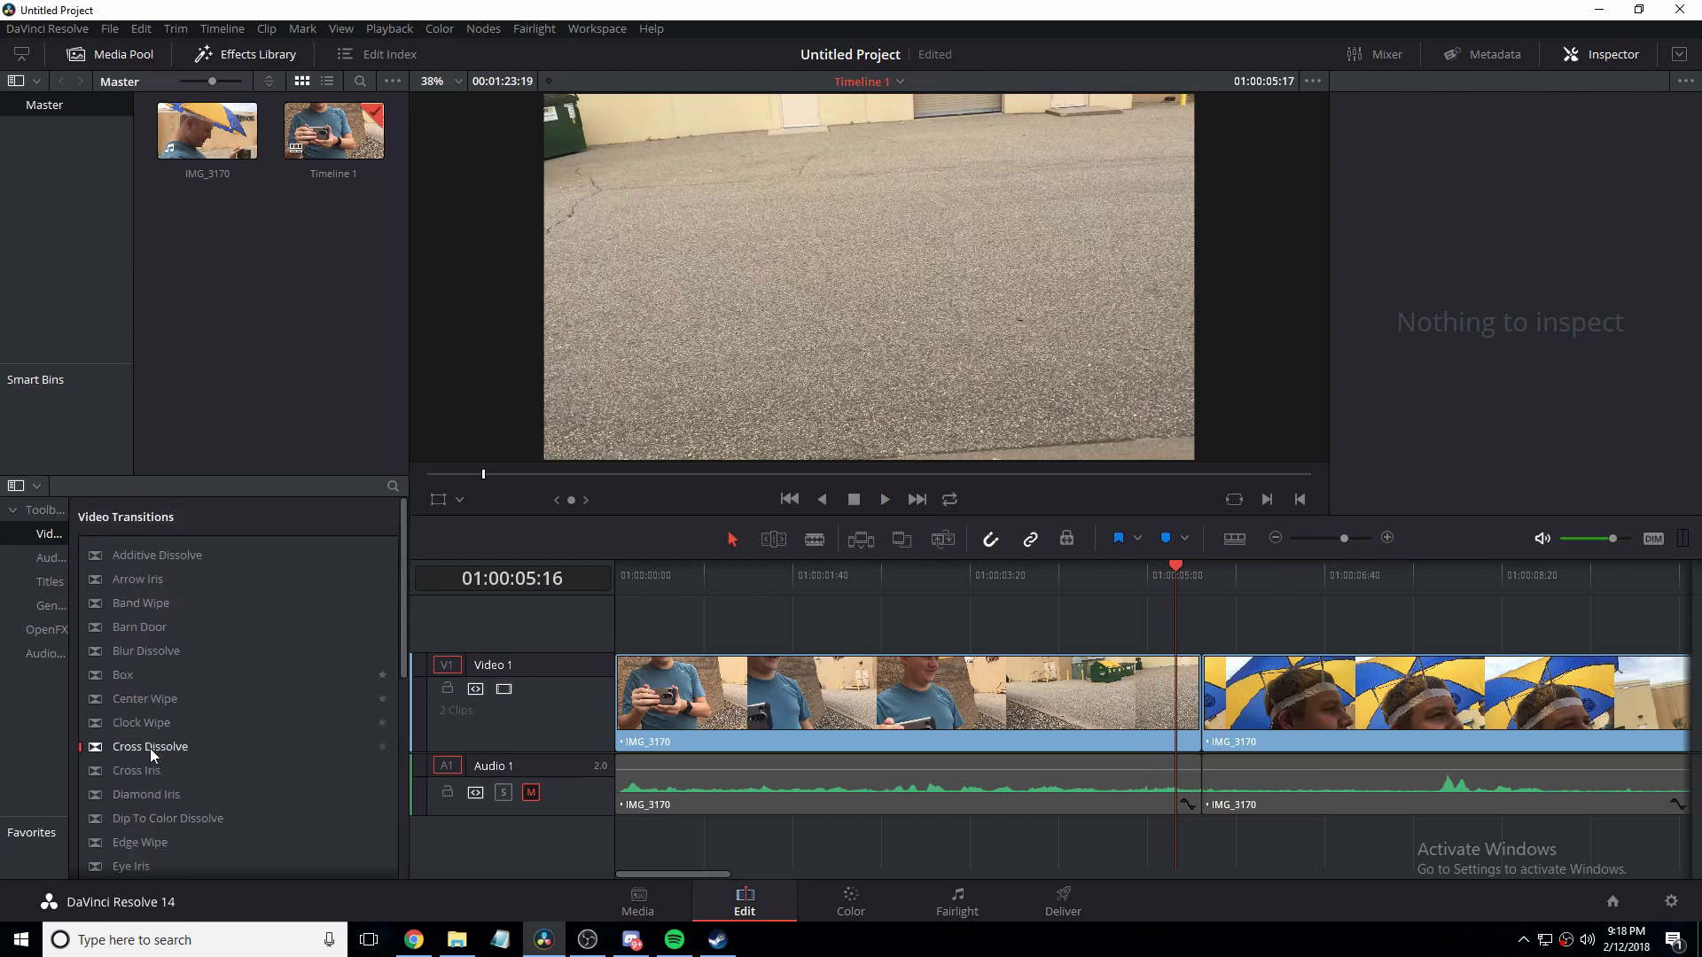
{"action": "left_click_drag", "start_coordinate": [151, 749], "coordinate": [1201, 709]}
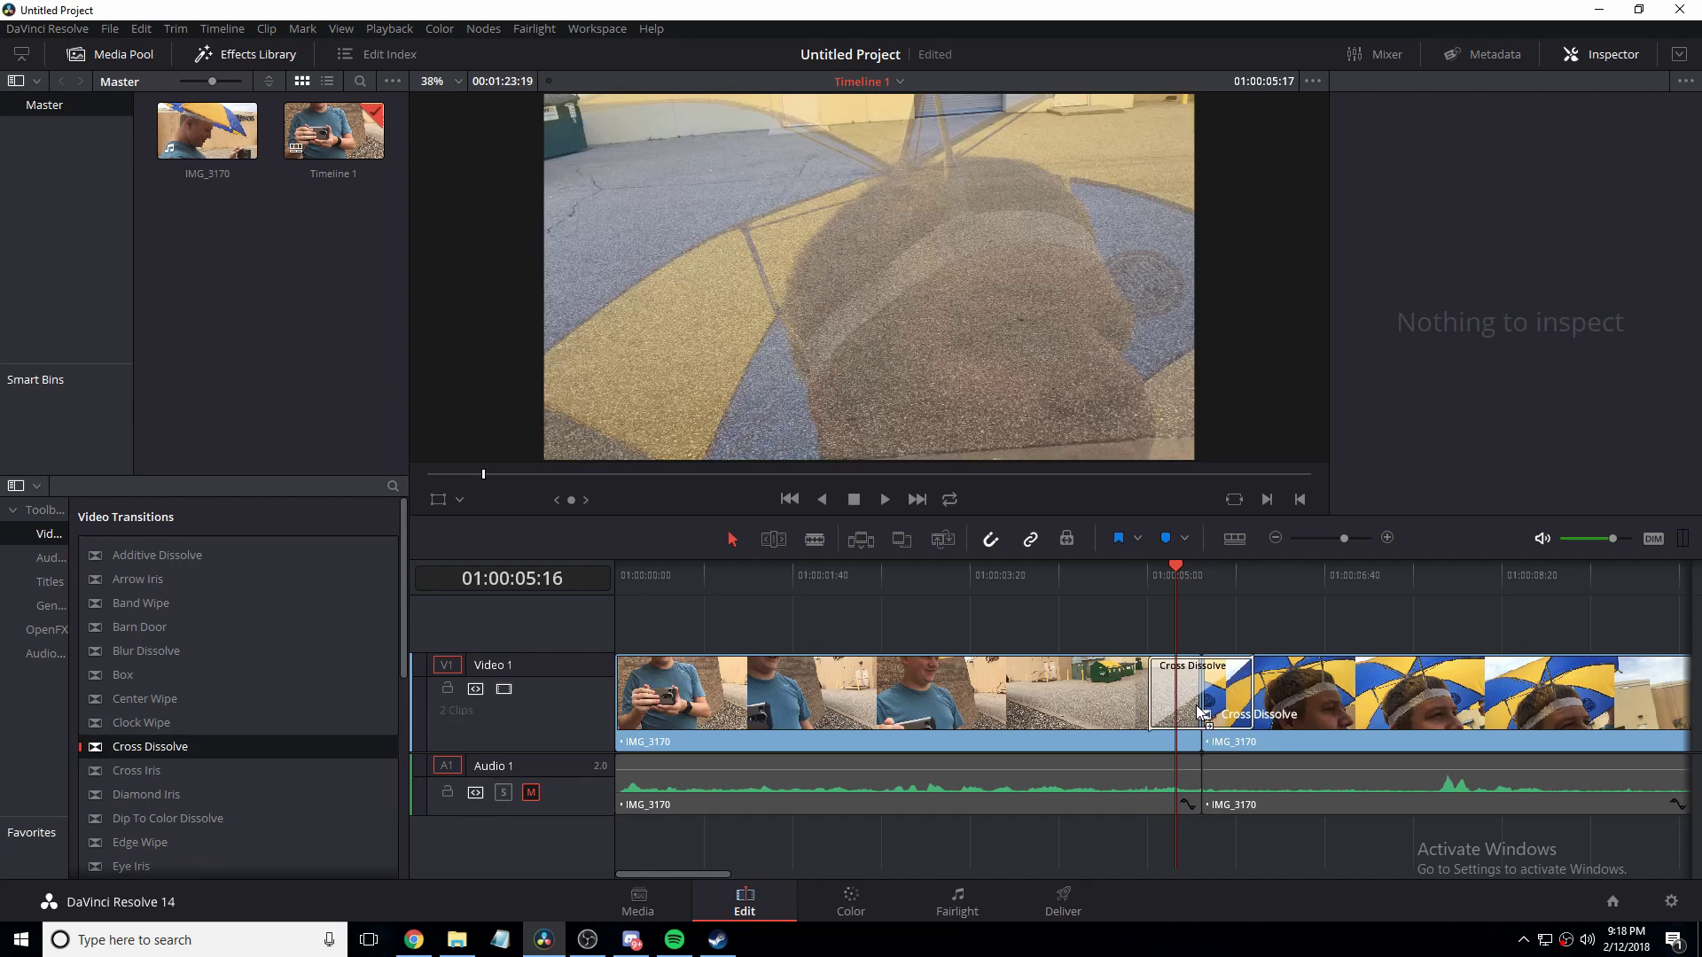
{"action": "left_click", "coordinate": [1086, 582]}
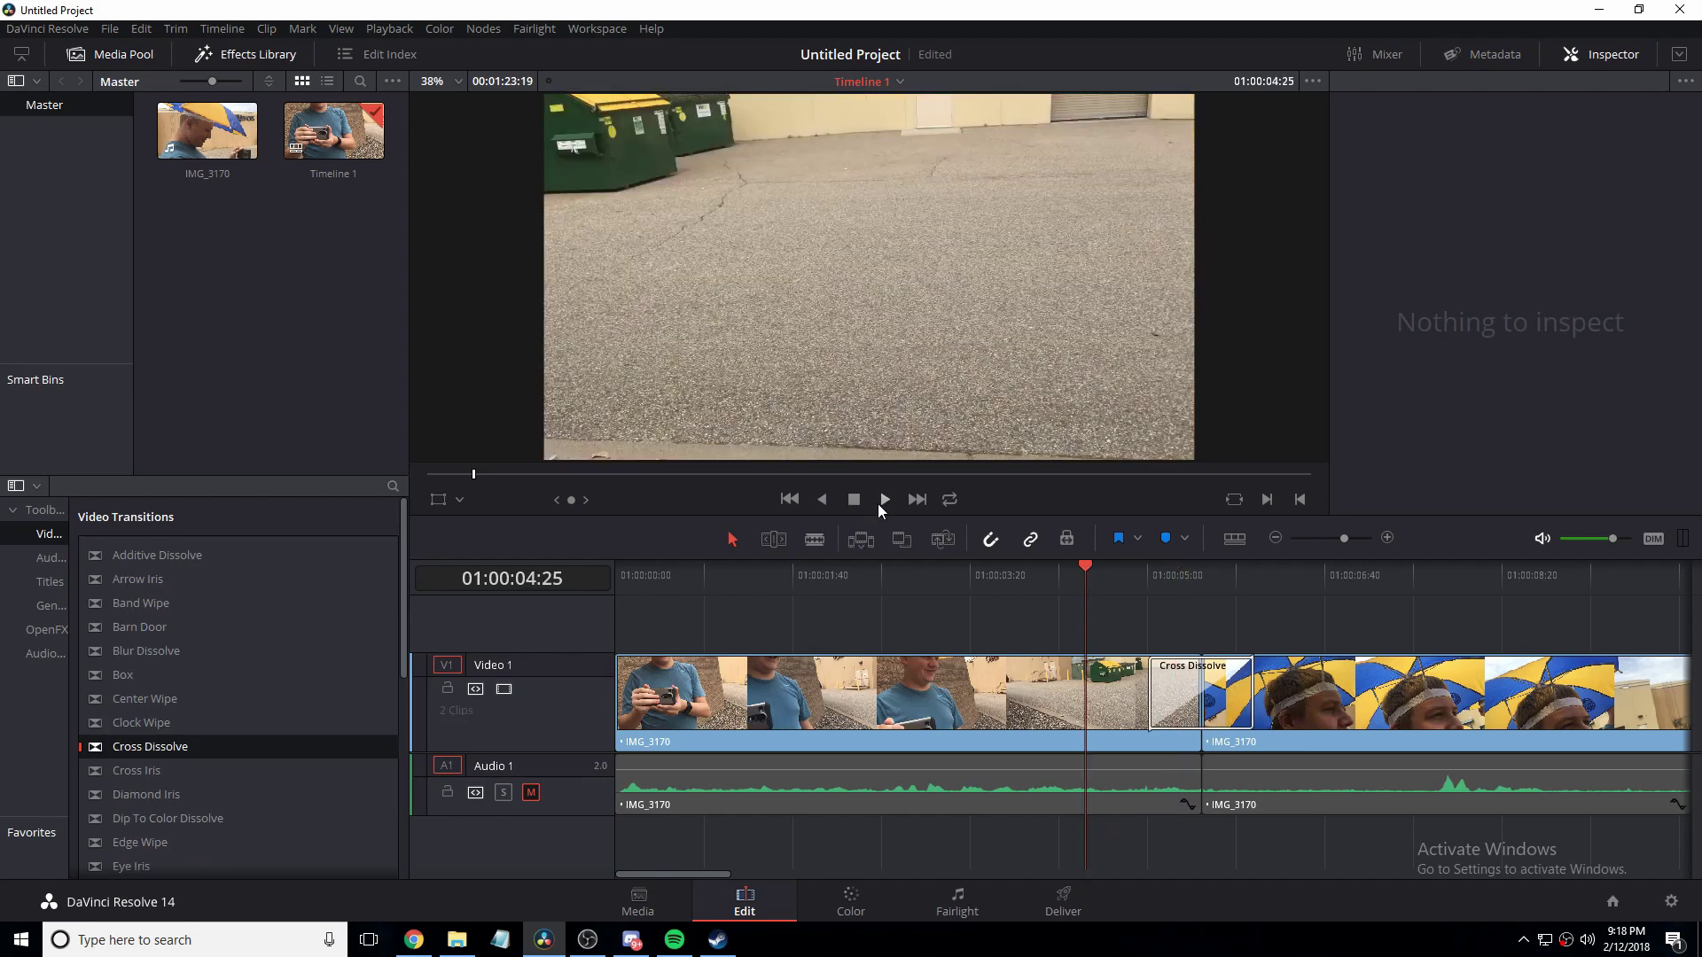
{"action": "left_click", "coordinate": [885, 499]}
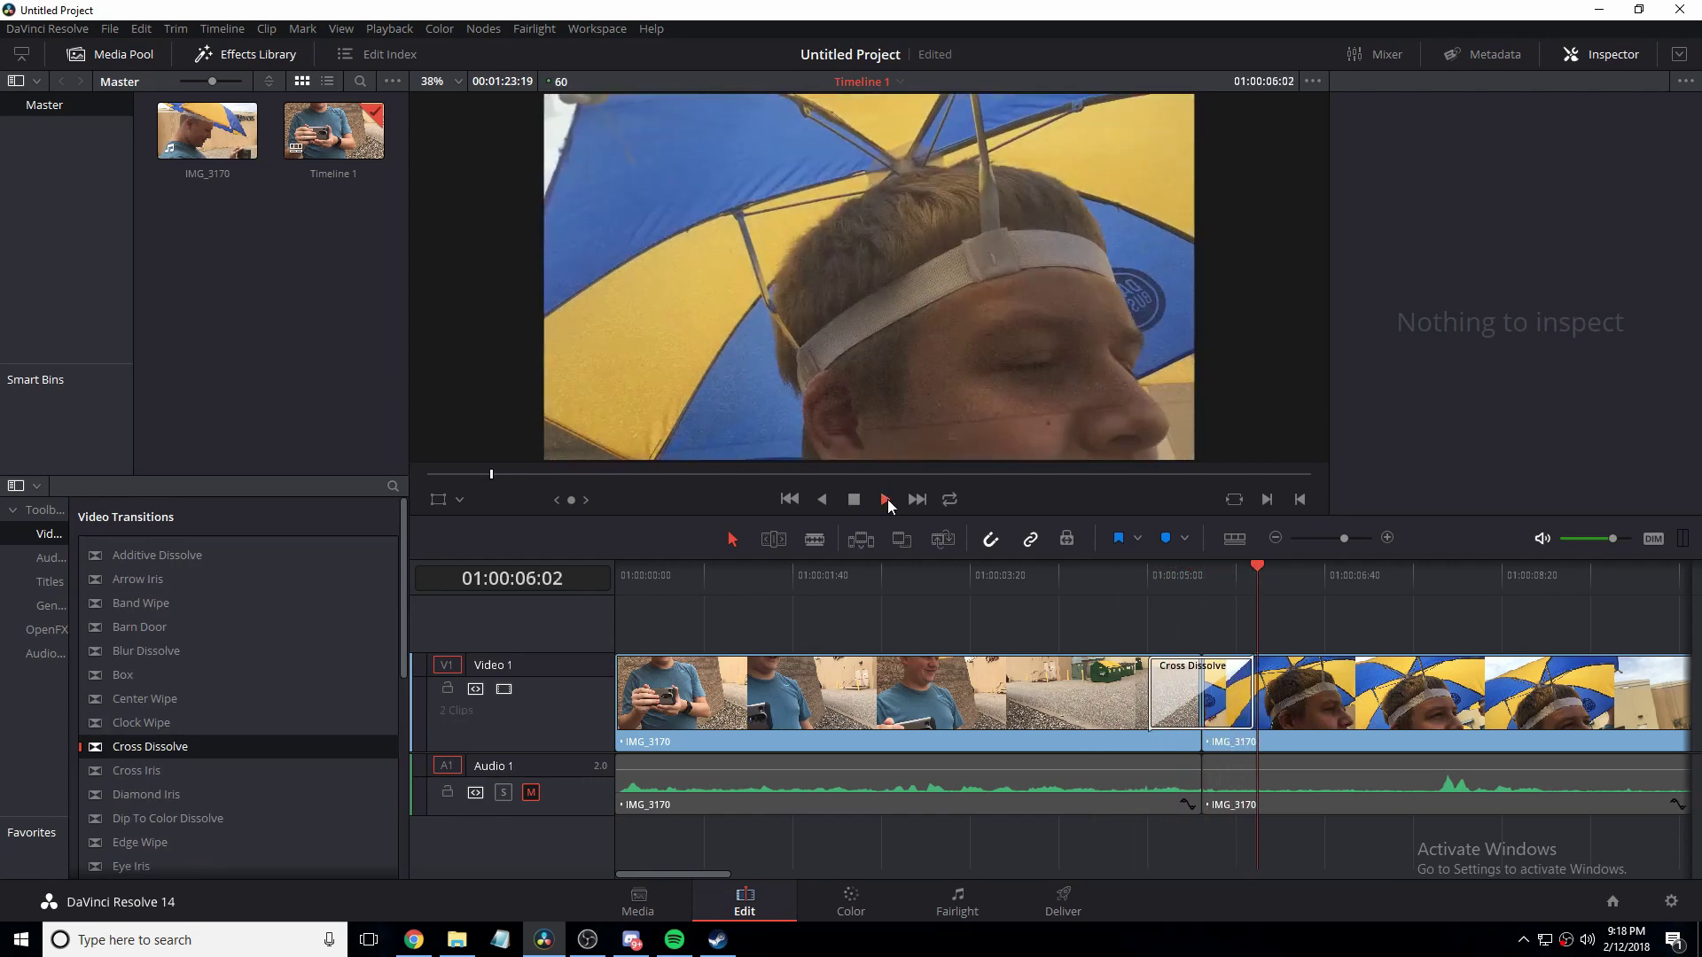
{"action": "key", "text": "space"}
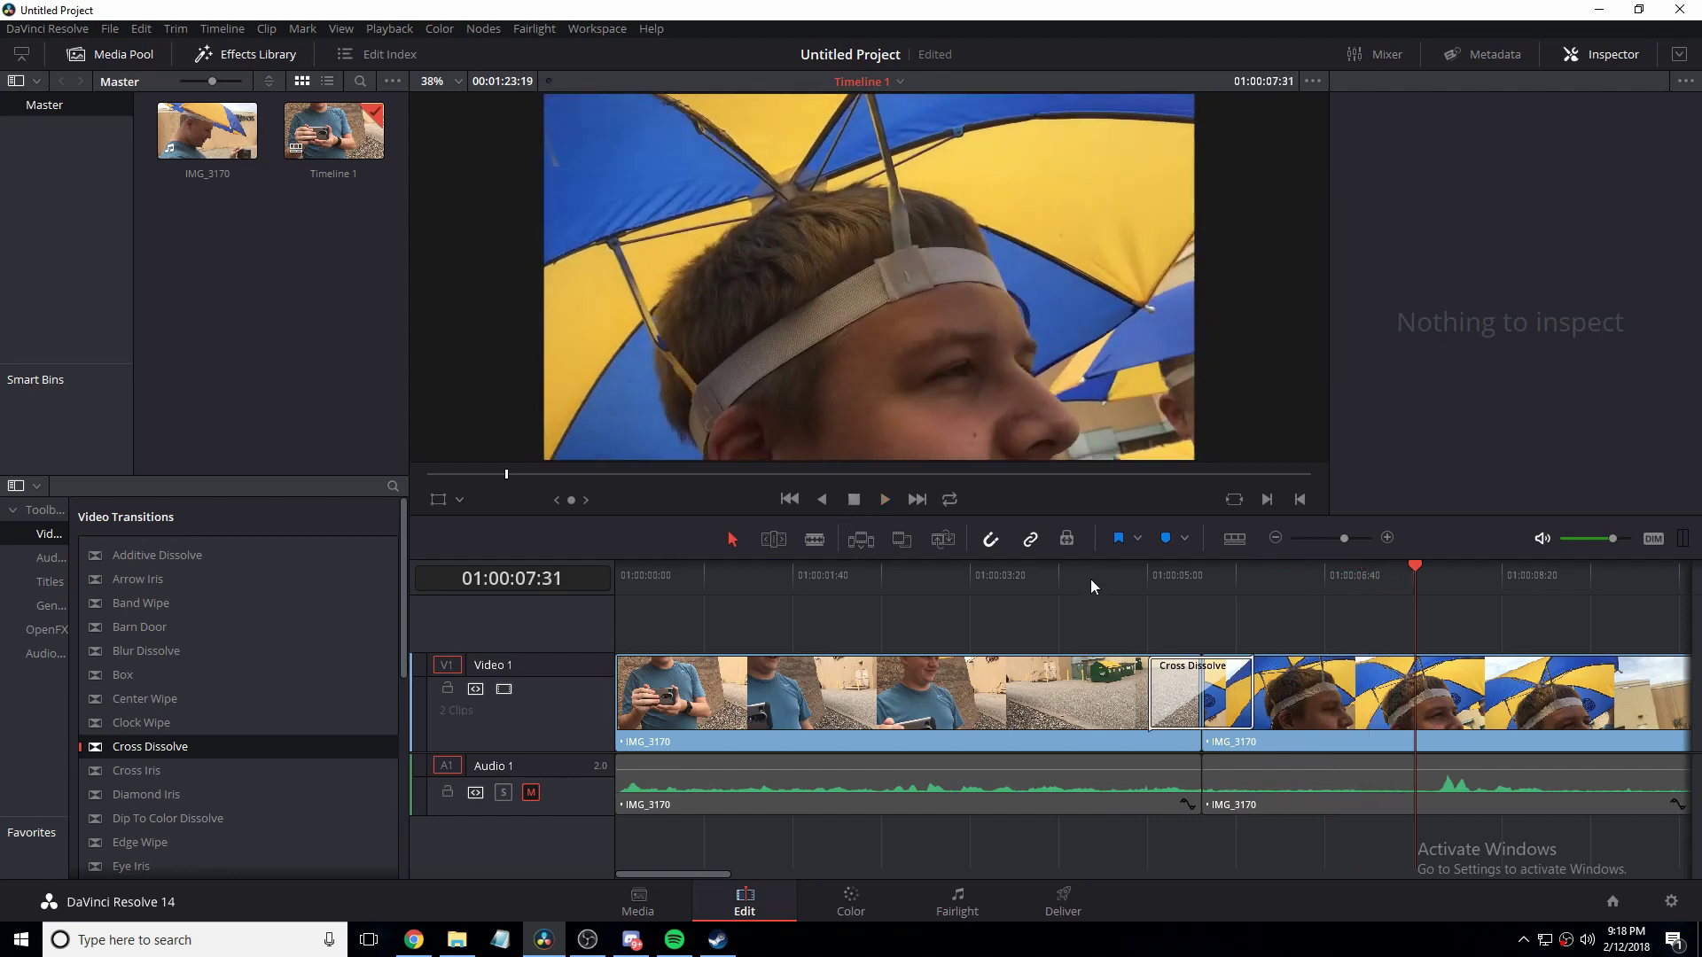
{"action": "left_click", "coordinate": [1091, 586]}
{"action": "left_click", "coordinate": [885, 500]}
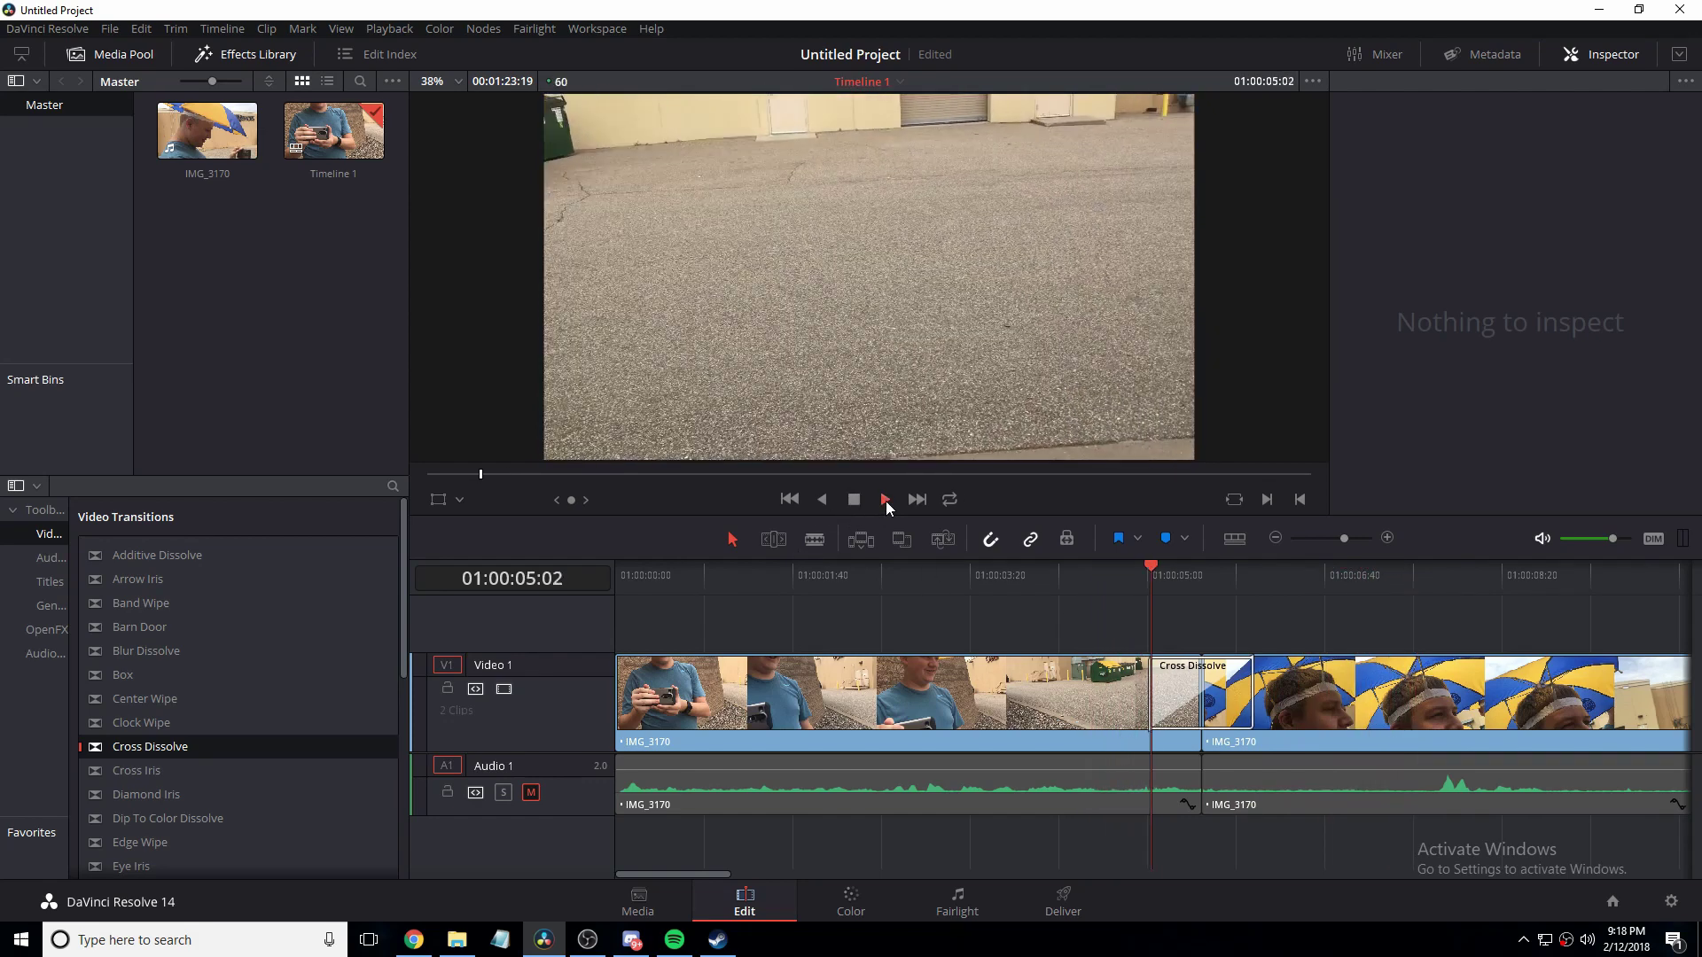
Select the Cross Dissolve at the cut and replay the longer blend.
{"action": "key", "text": "ctrl+z"}
{"action": "left_click", "coordinate": [946, 584]}
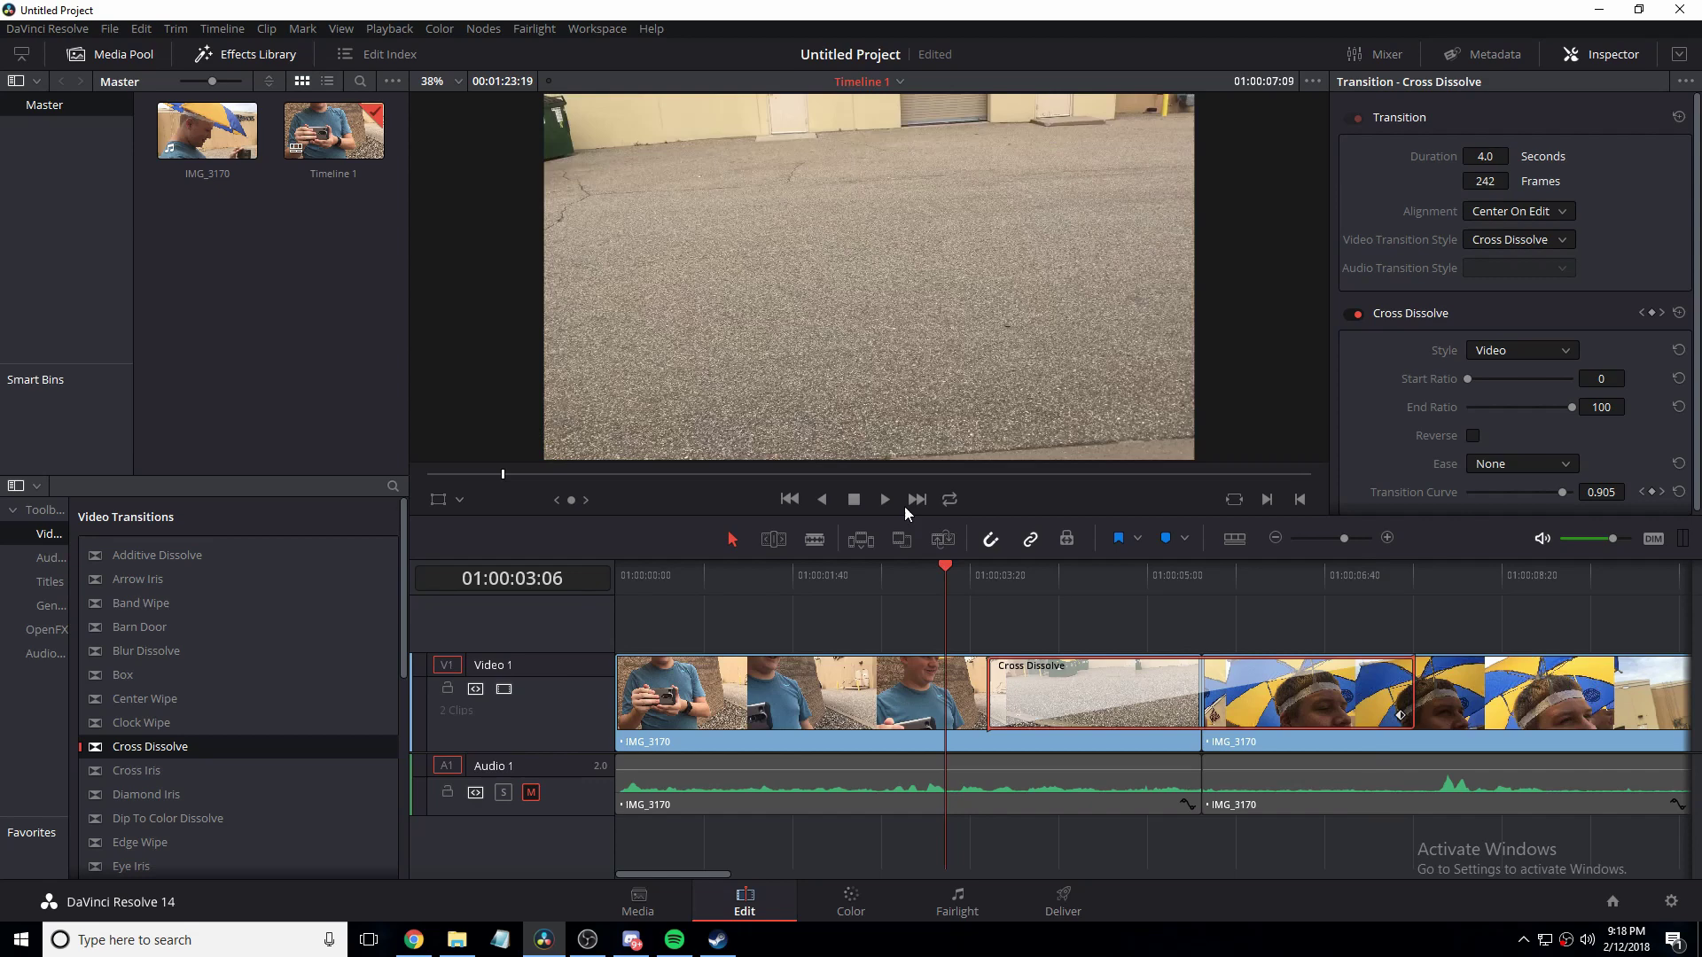
{"action": "left_click", "coordinate": [887, 499]}
{"action": "left_click", "coordinate": [897, 567]}
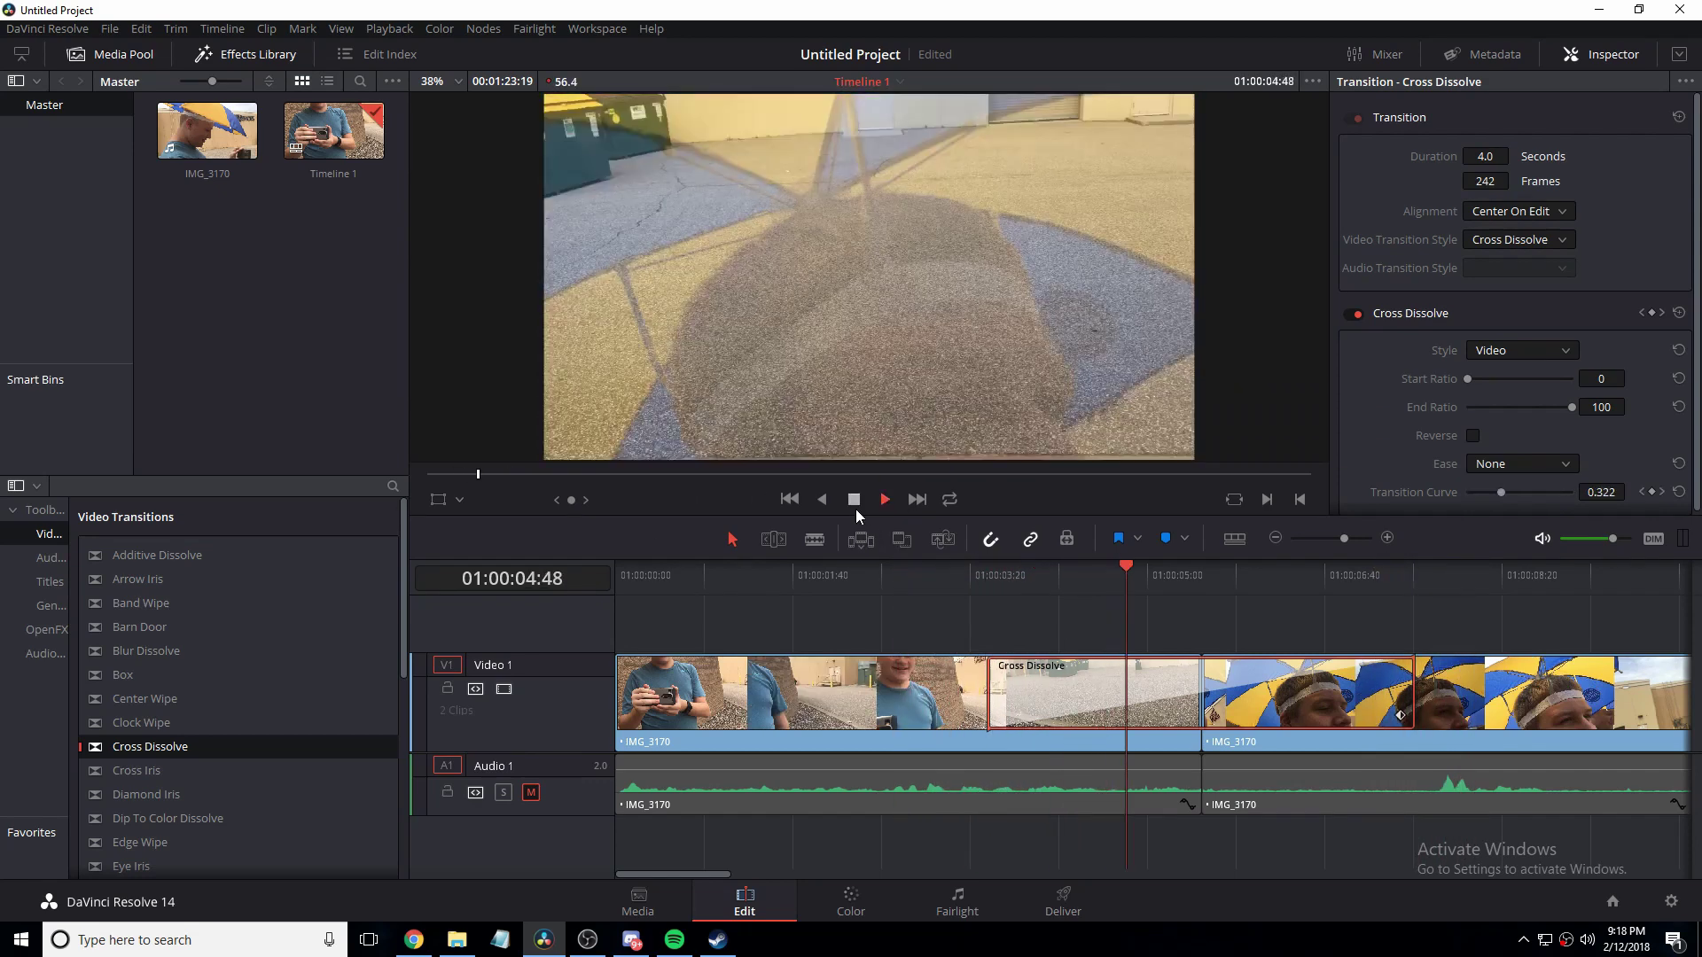
{"action": "left_click", "coordinate": [854, 502]}
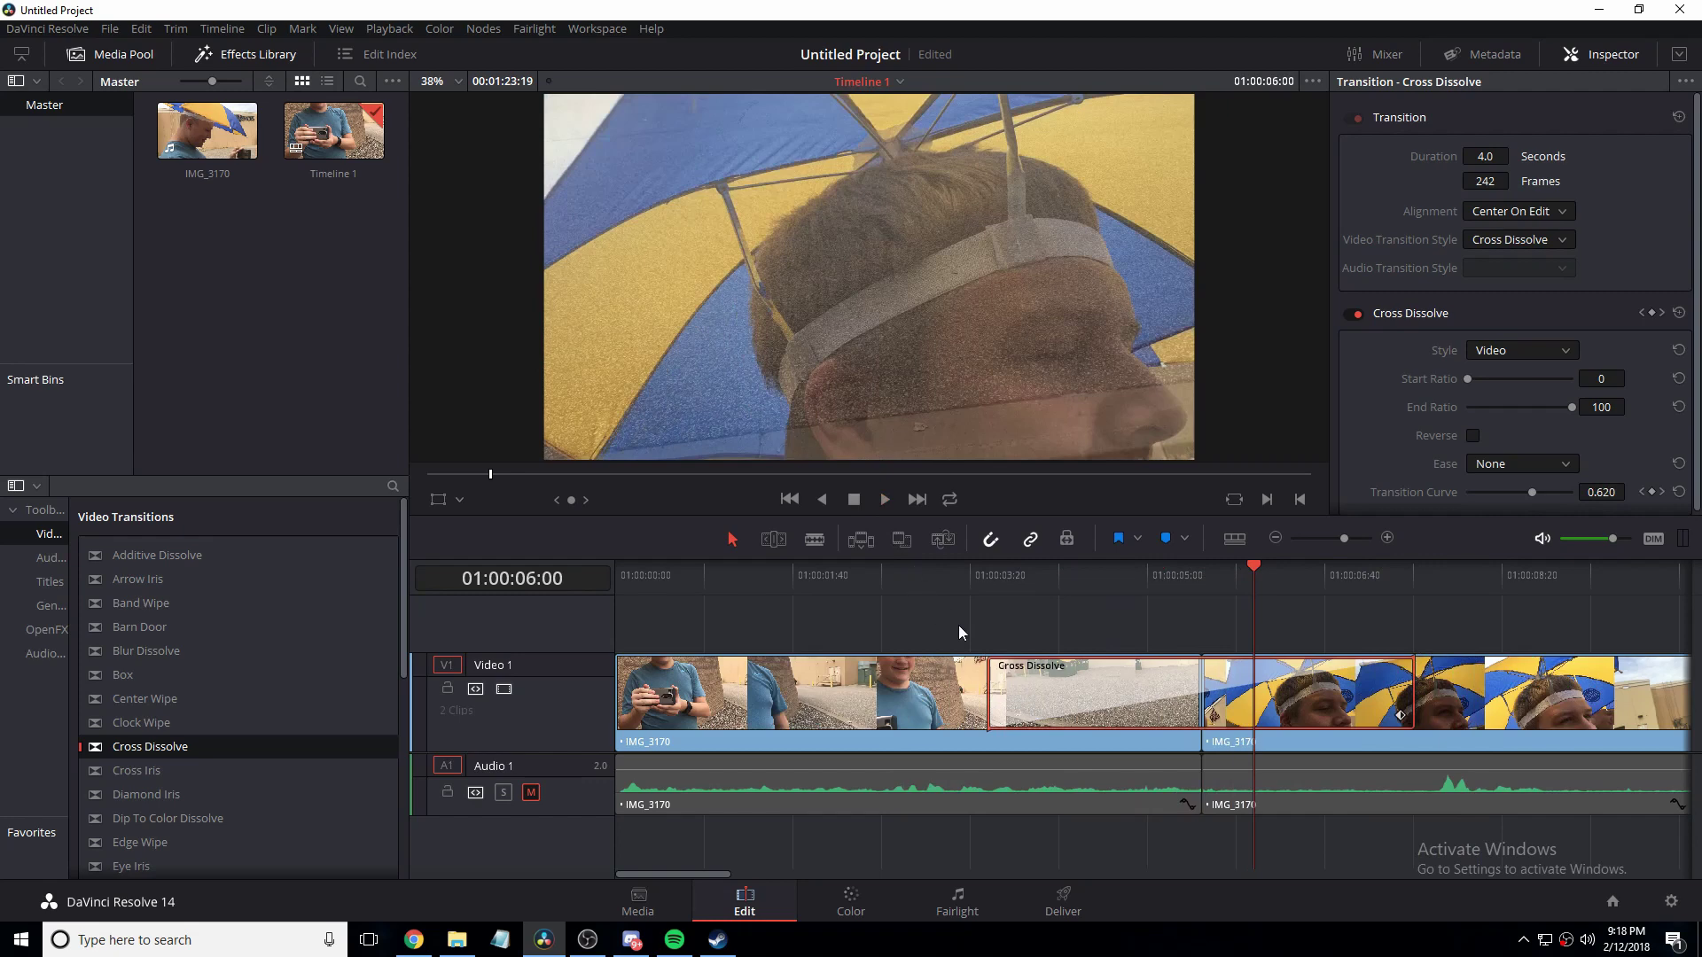
Drag the dissolve's edge to shorten it to 0.3 seconds, then play the quicker blend.
{"action": "left_click", "coordinate": [991, 700]}
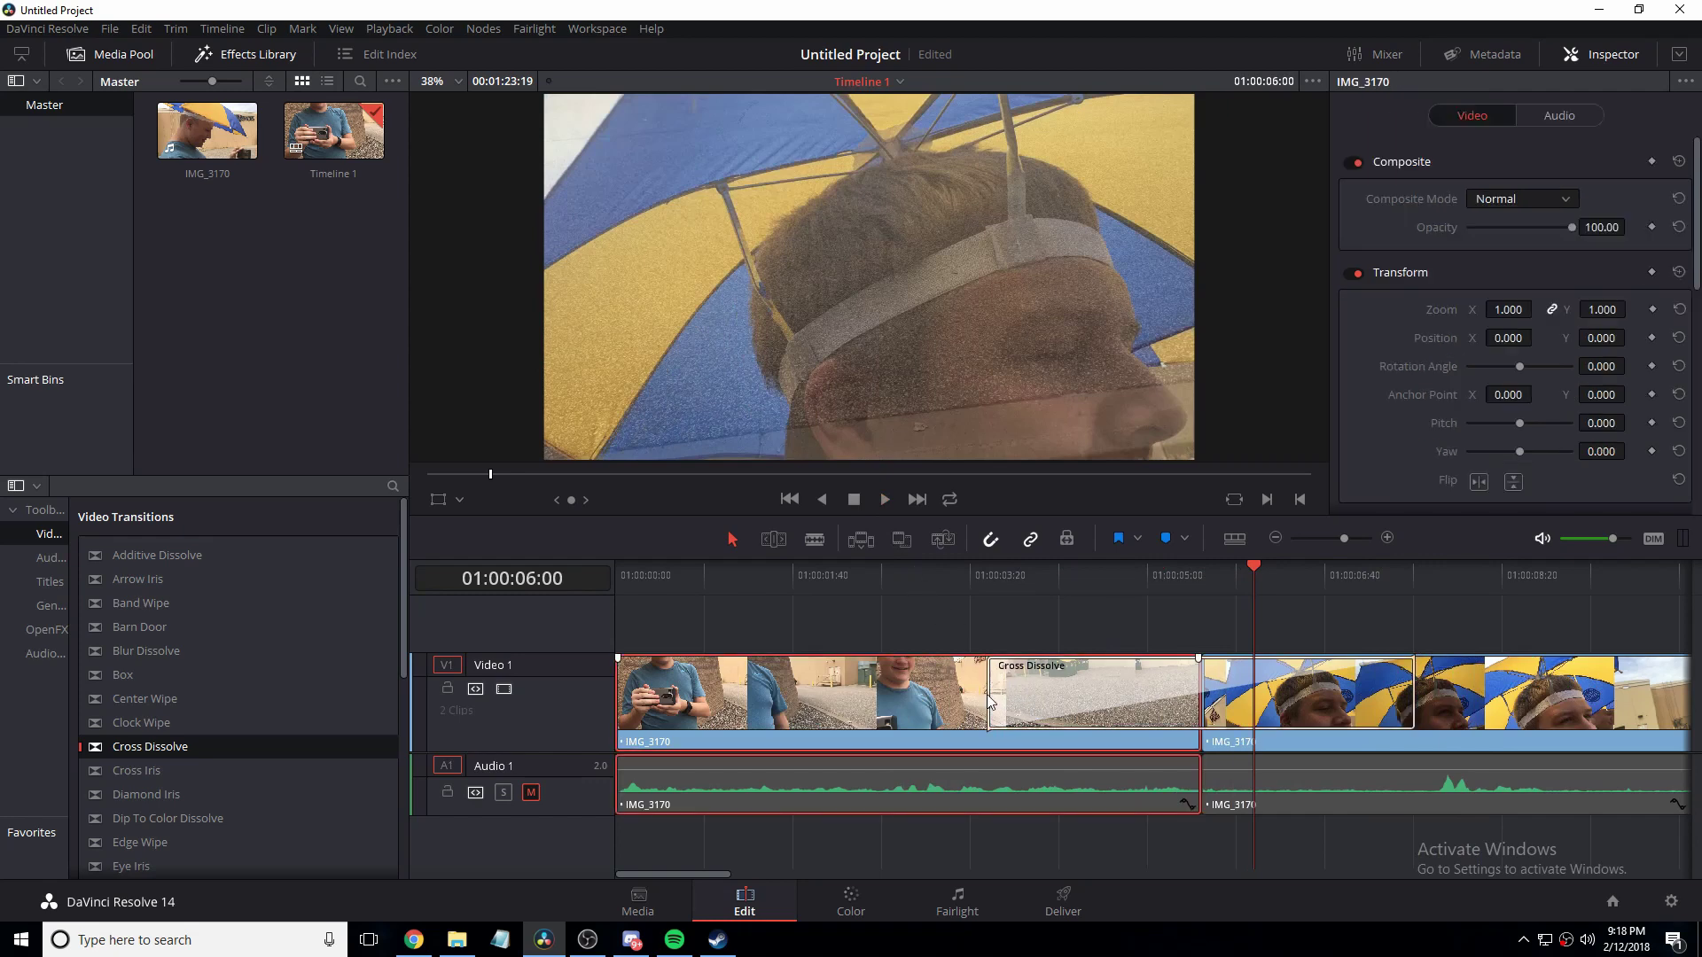
{"action": "left_click_drag", "start_coordinate": [991, 701], "coordinate": [1190, 702]}
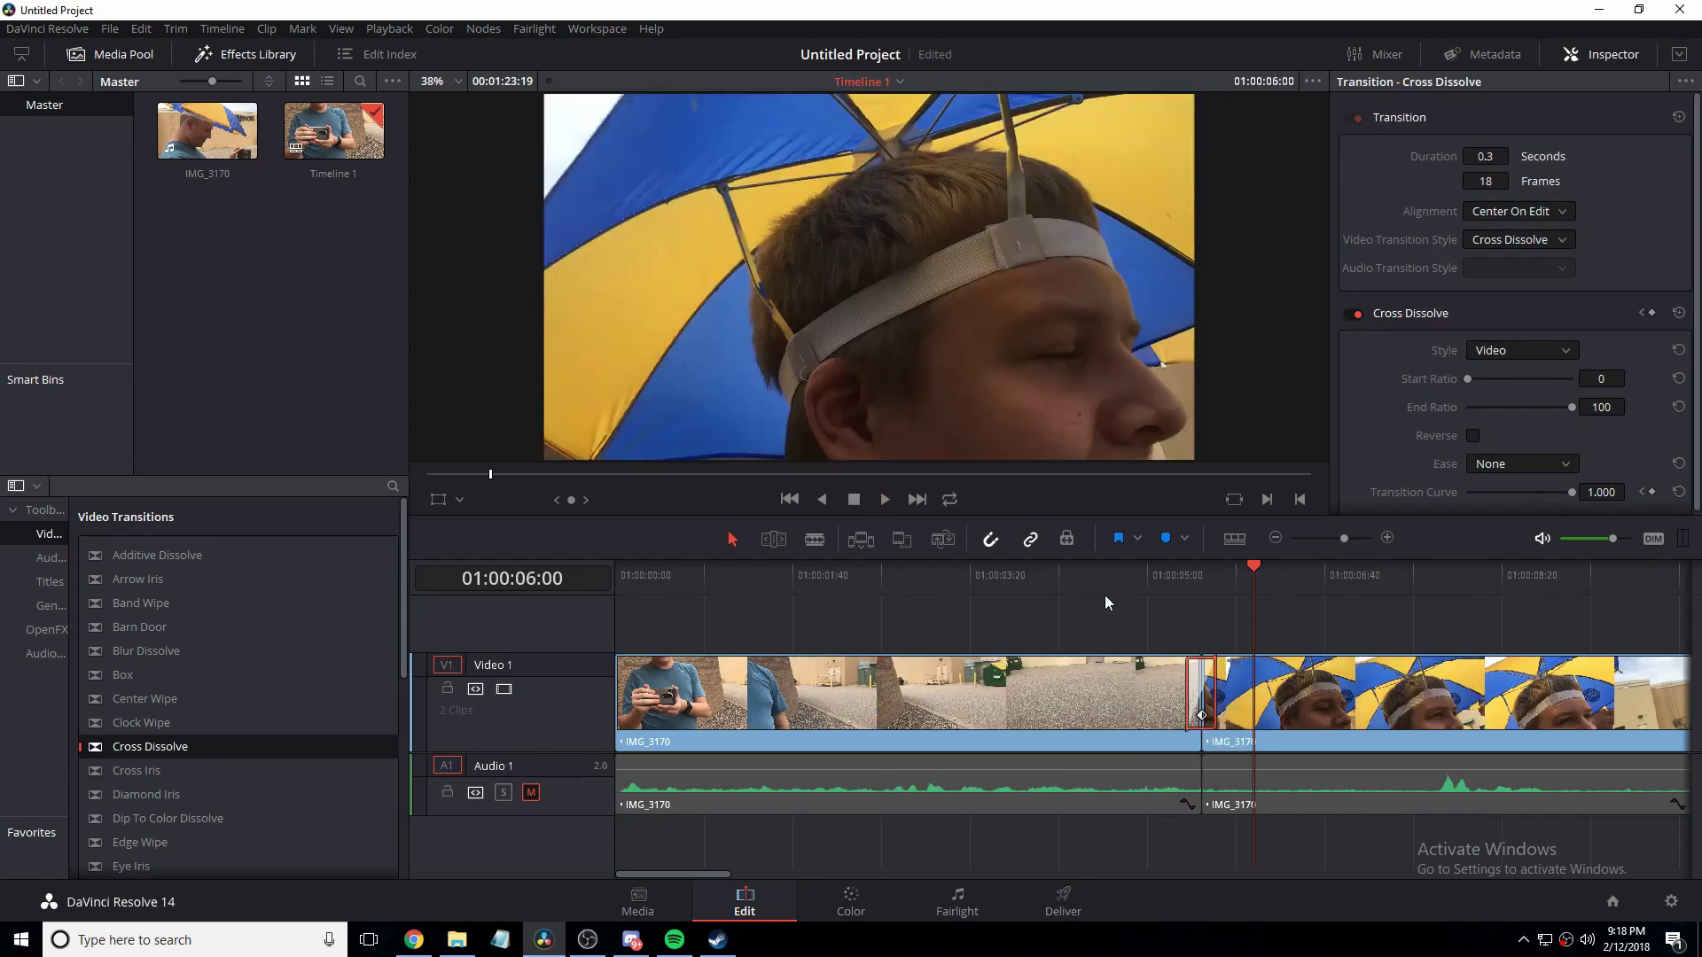
{"action": "left_click", "coordinate": [1105, 594]}
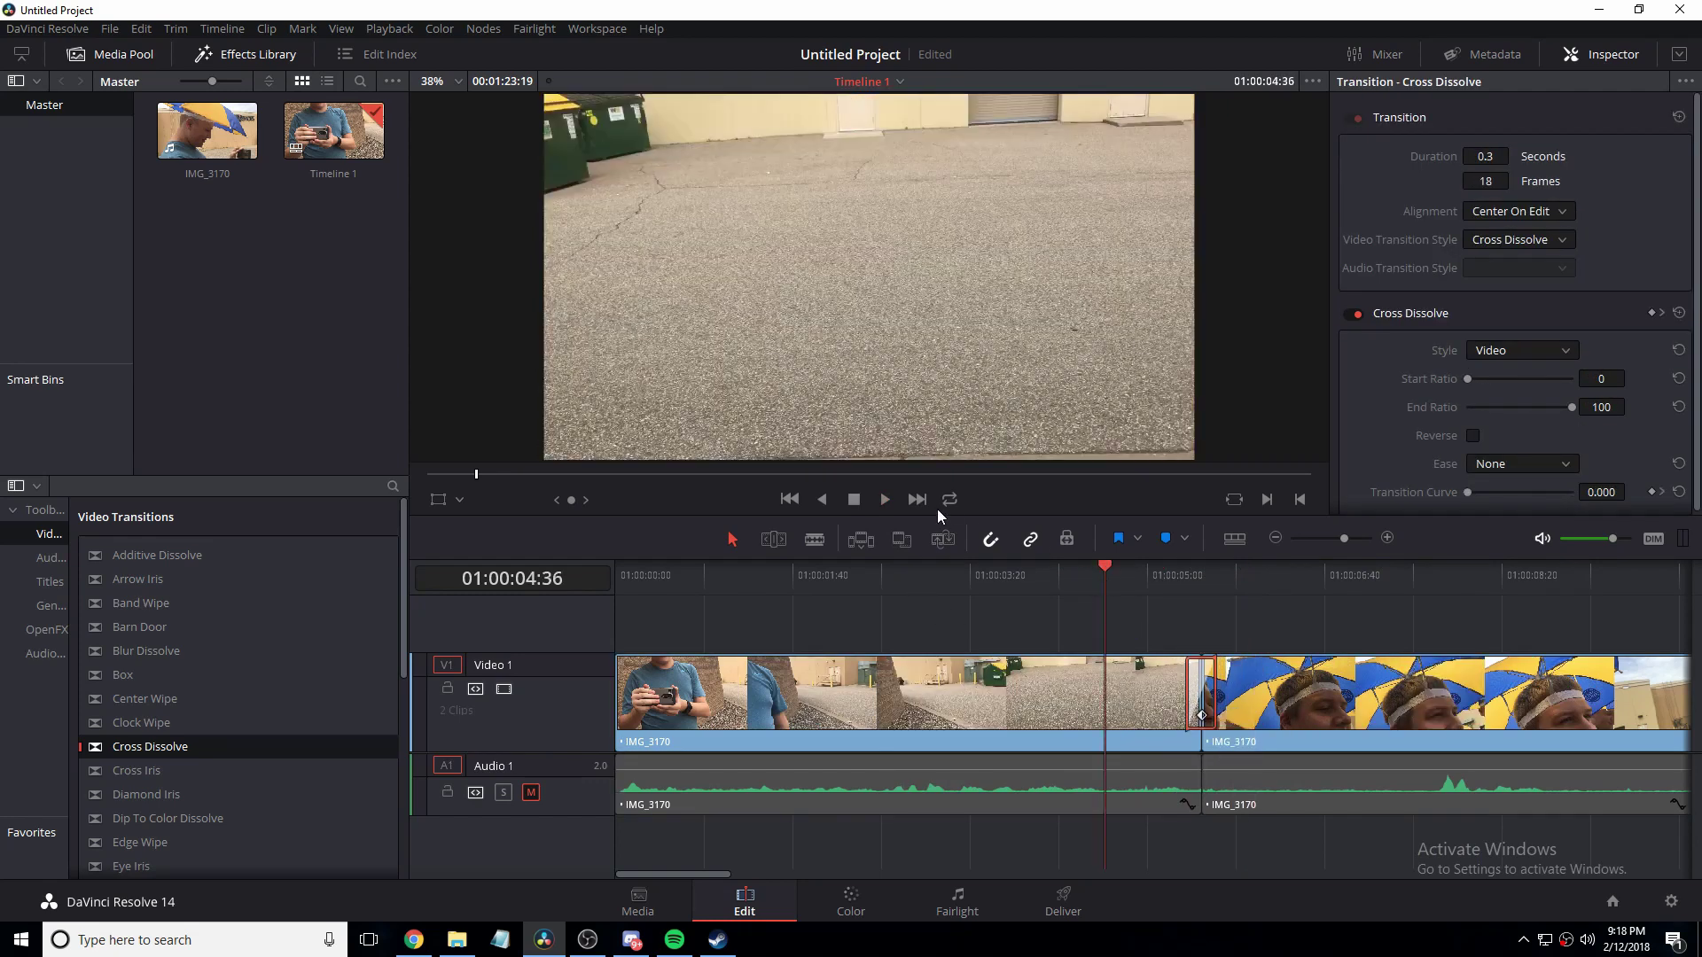
{"action": "left_click", "coordinate": [881, 499]}
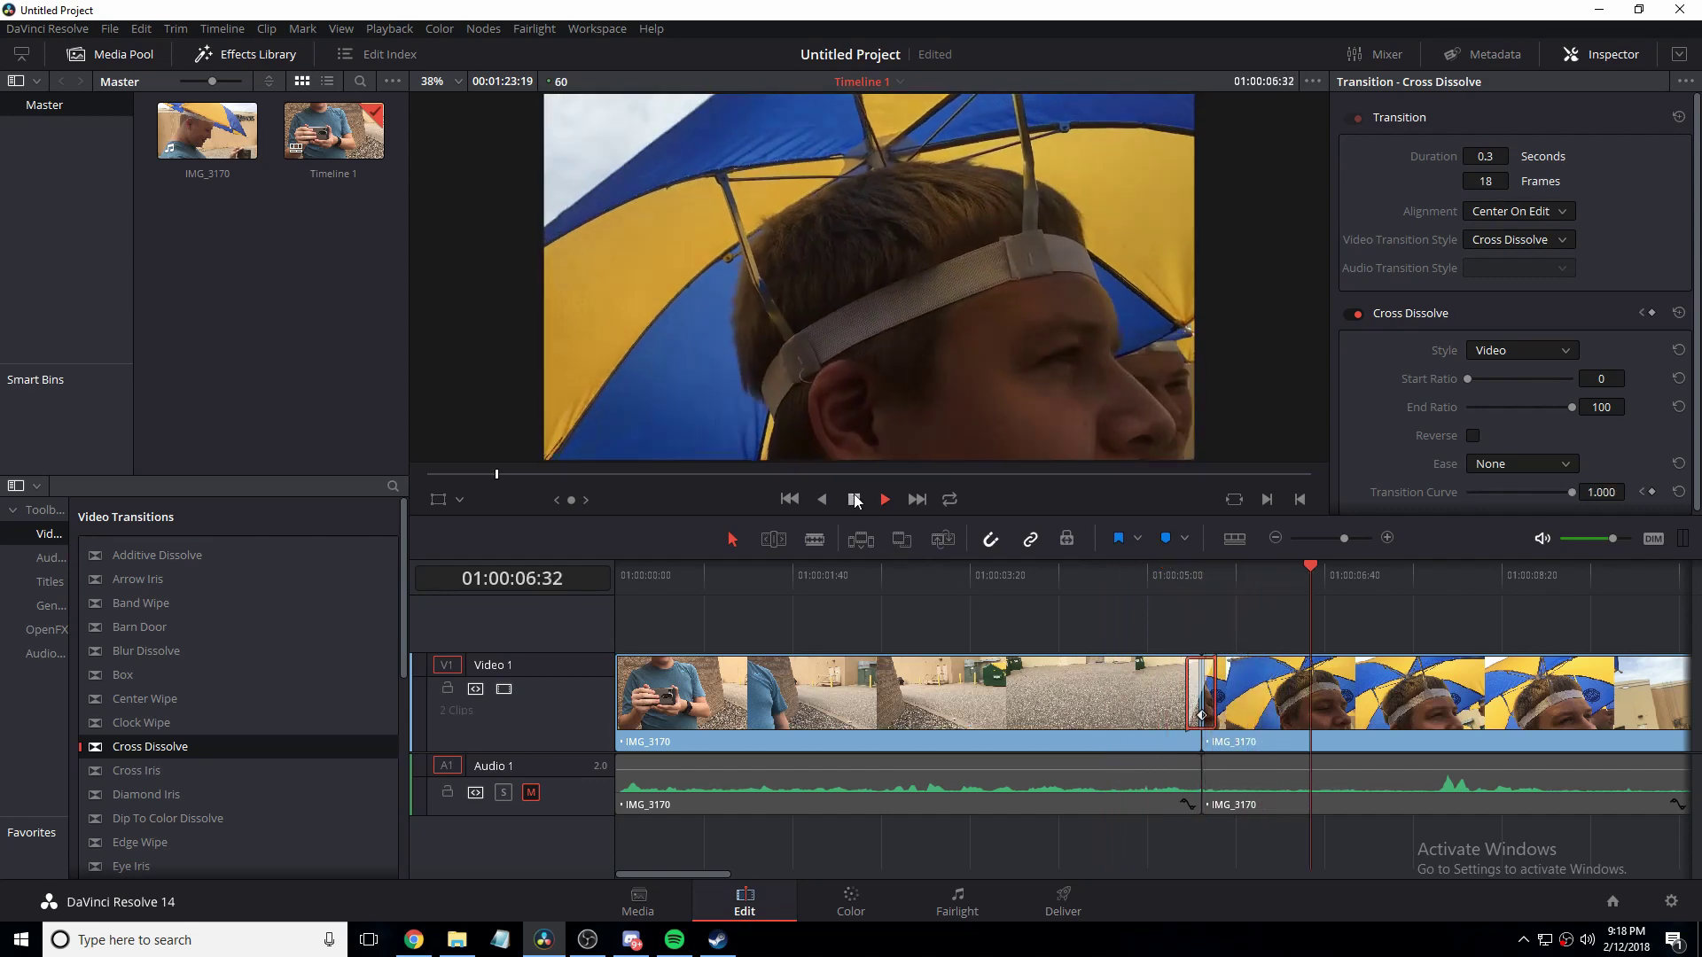
{"action": "left_click", "coordinate": [1198, 592]}
{"action": "left_click", "coordinate": [1143, 609]}
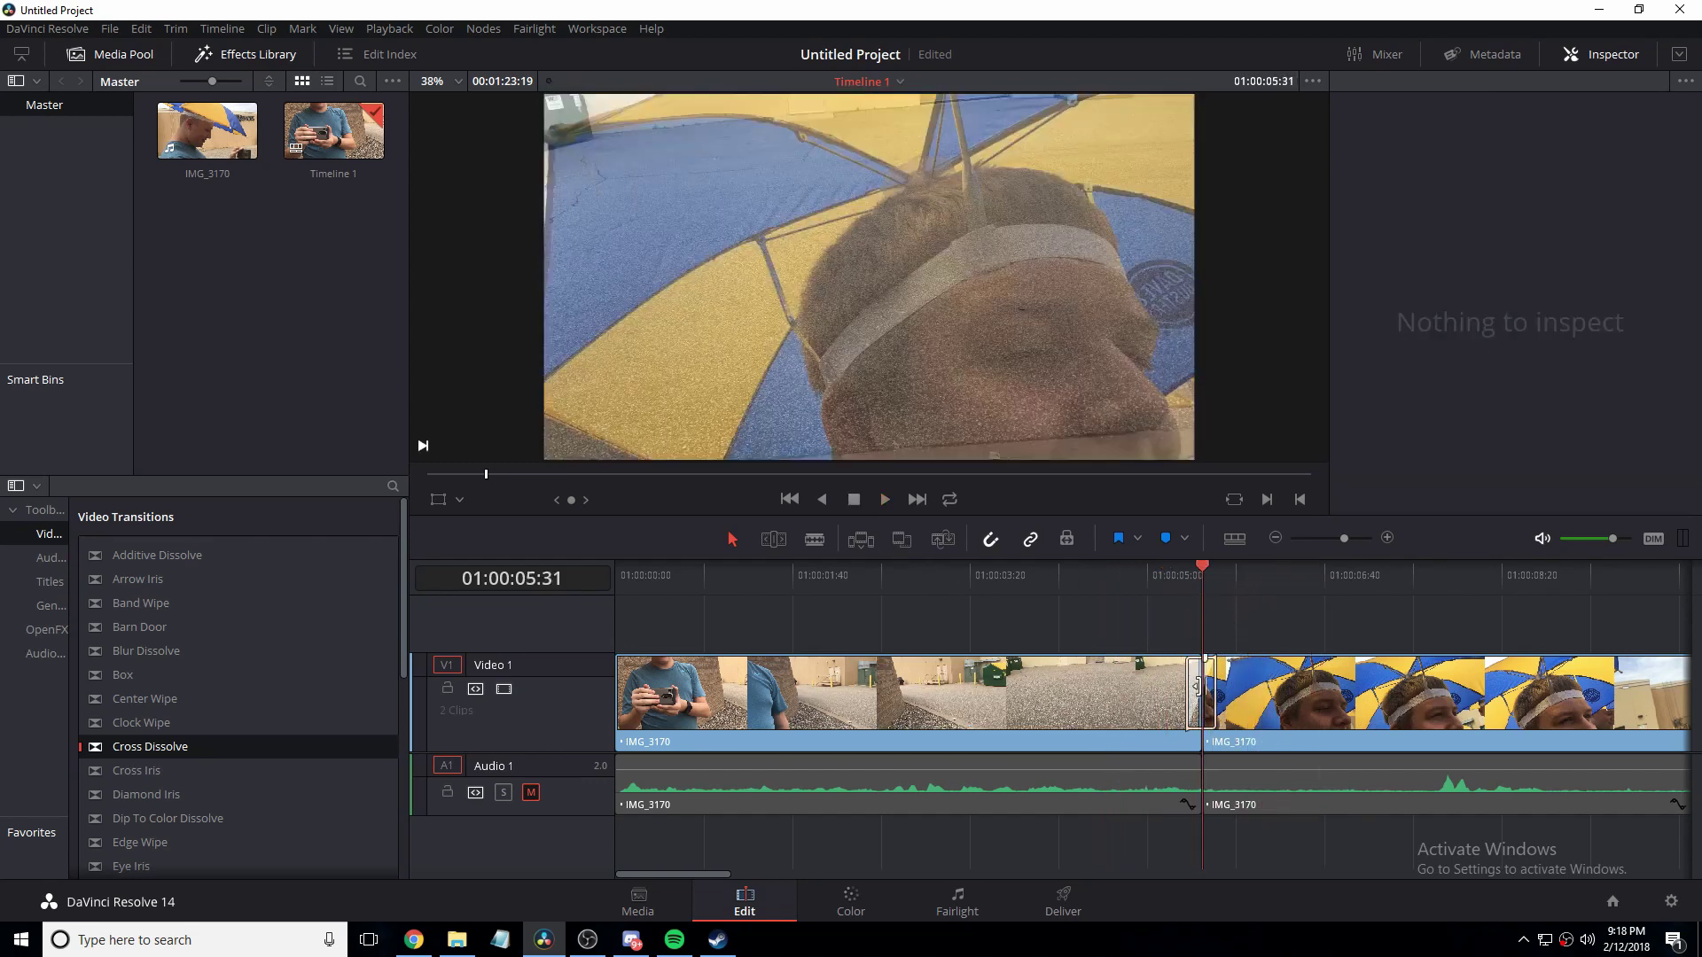
Replace the Cross Dissolve at the cut with a Barn Door transition and preview it.
{"action": "left_click", "coordinate": [1191, 703]}
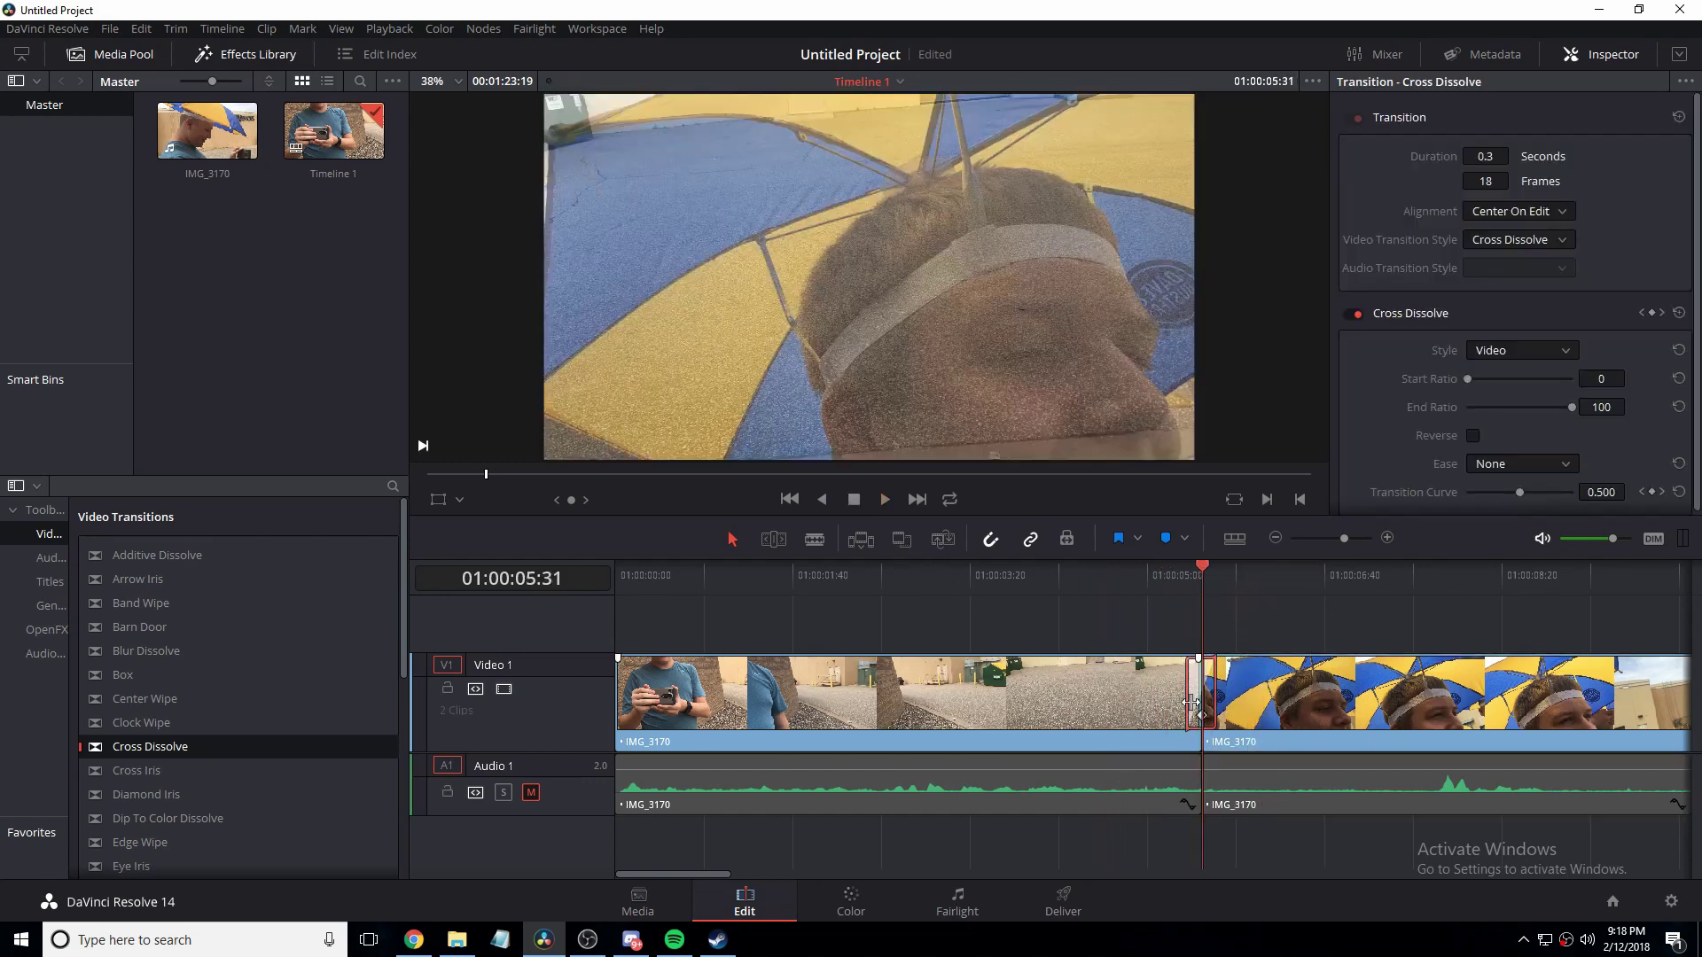
{"action": "right_click", "coordinate": [1190, 703]}
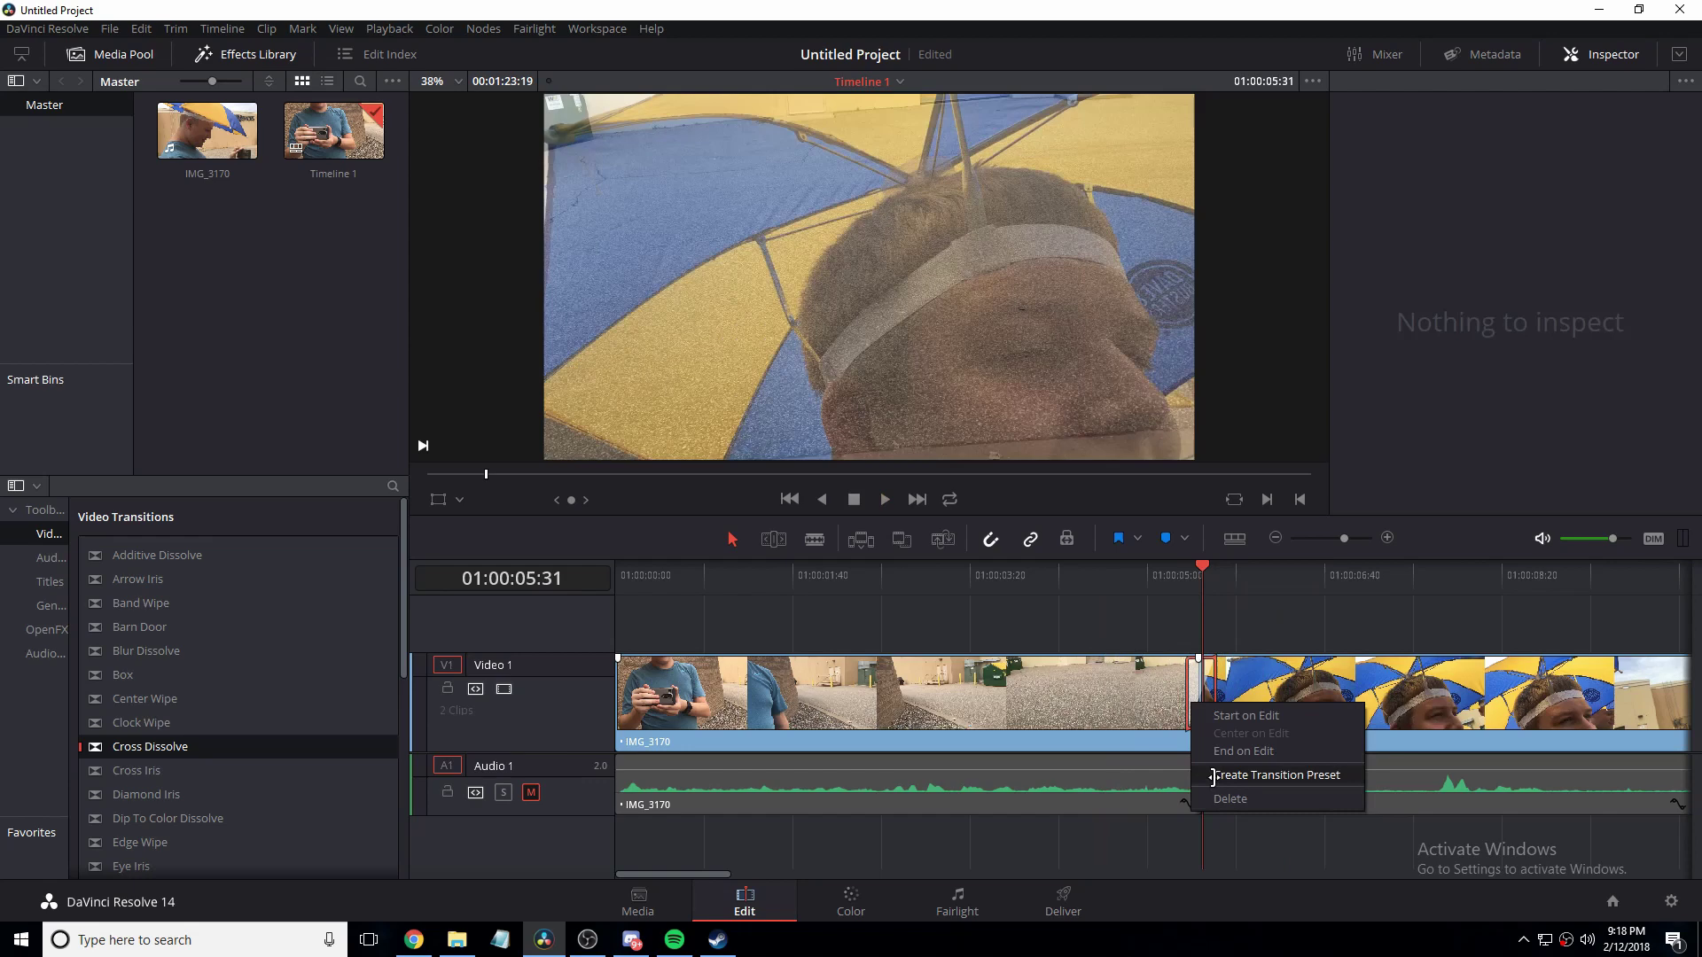
{"action": "left_click", "coordinate": [1219, 798]}
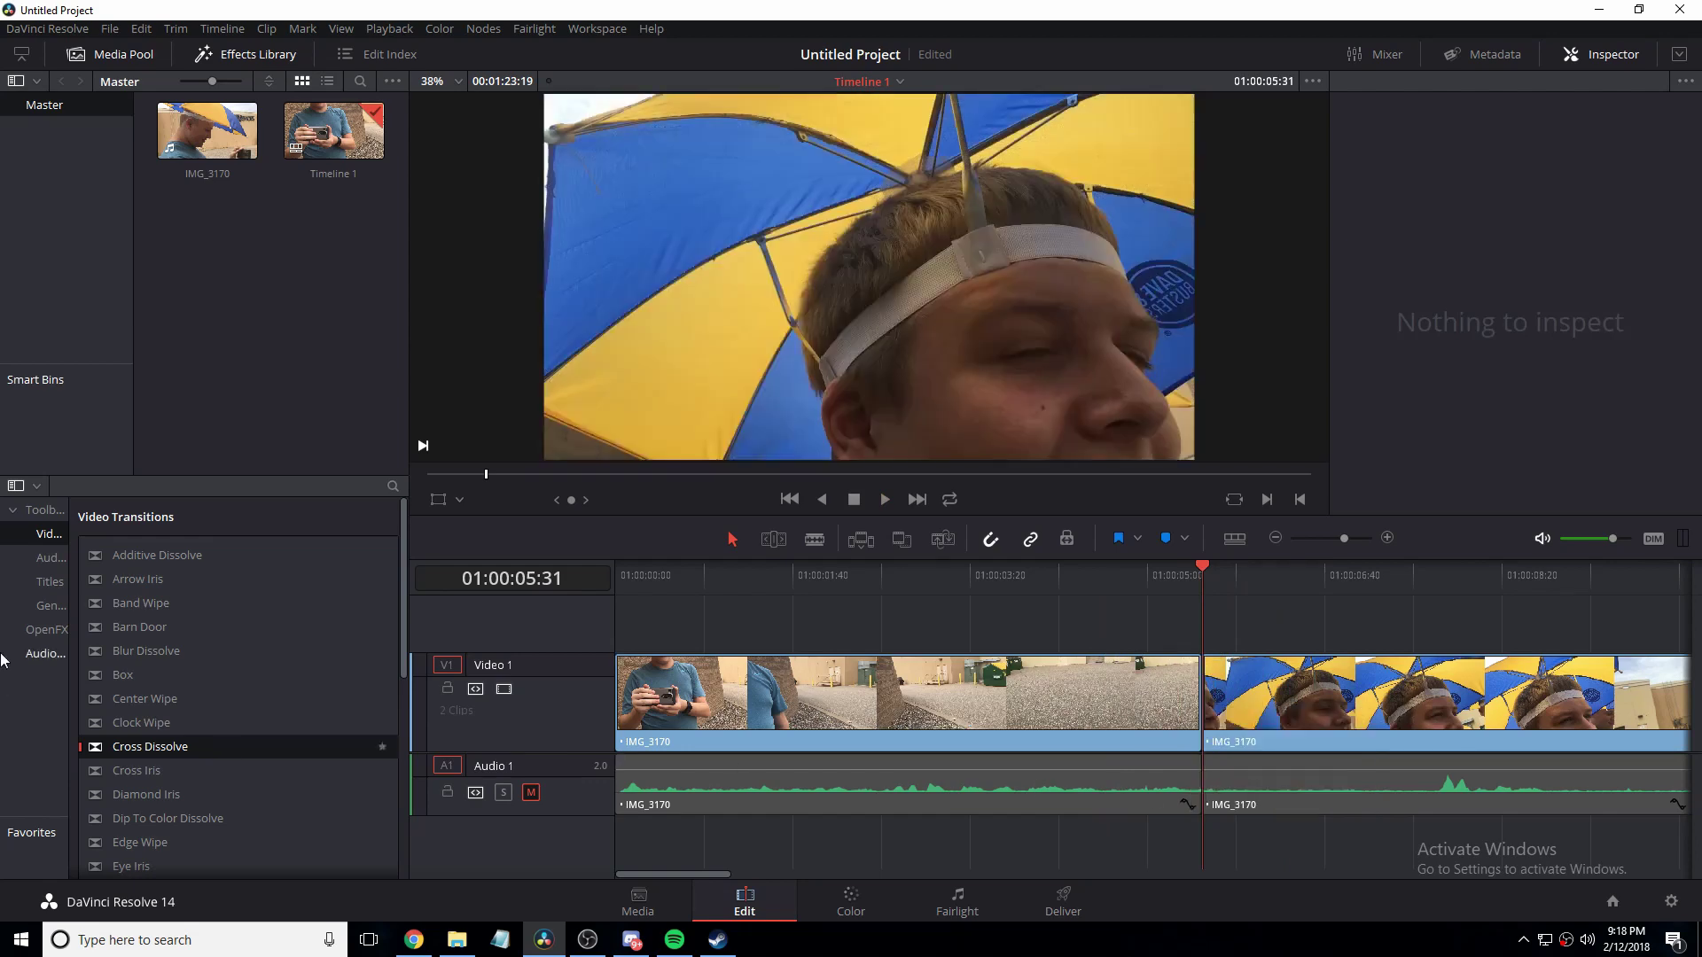
{"action": "left_click_drag", "start_coordinate": [188, 631], "coordinate": [1193, 696]}
{"action": "left_click", "coordinate": [1091, 568]}
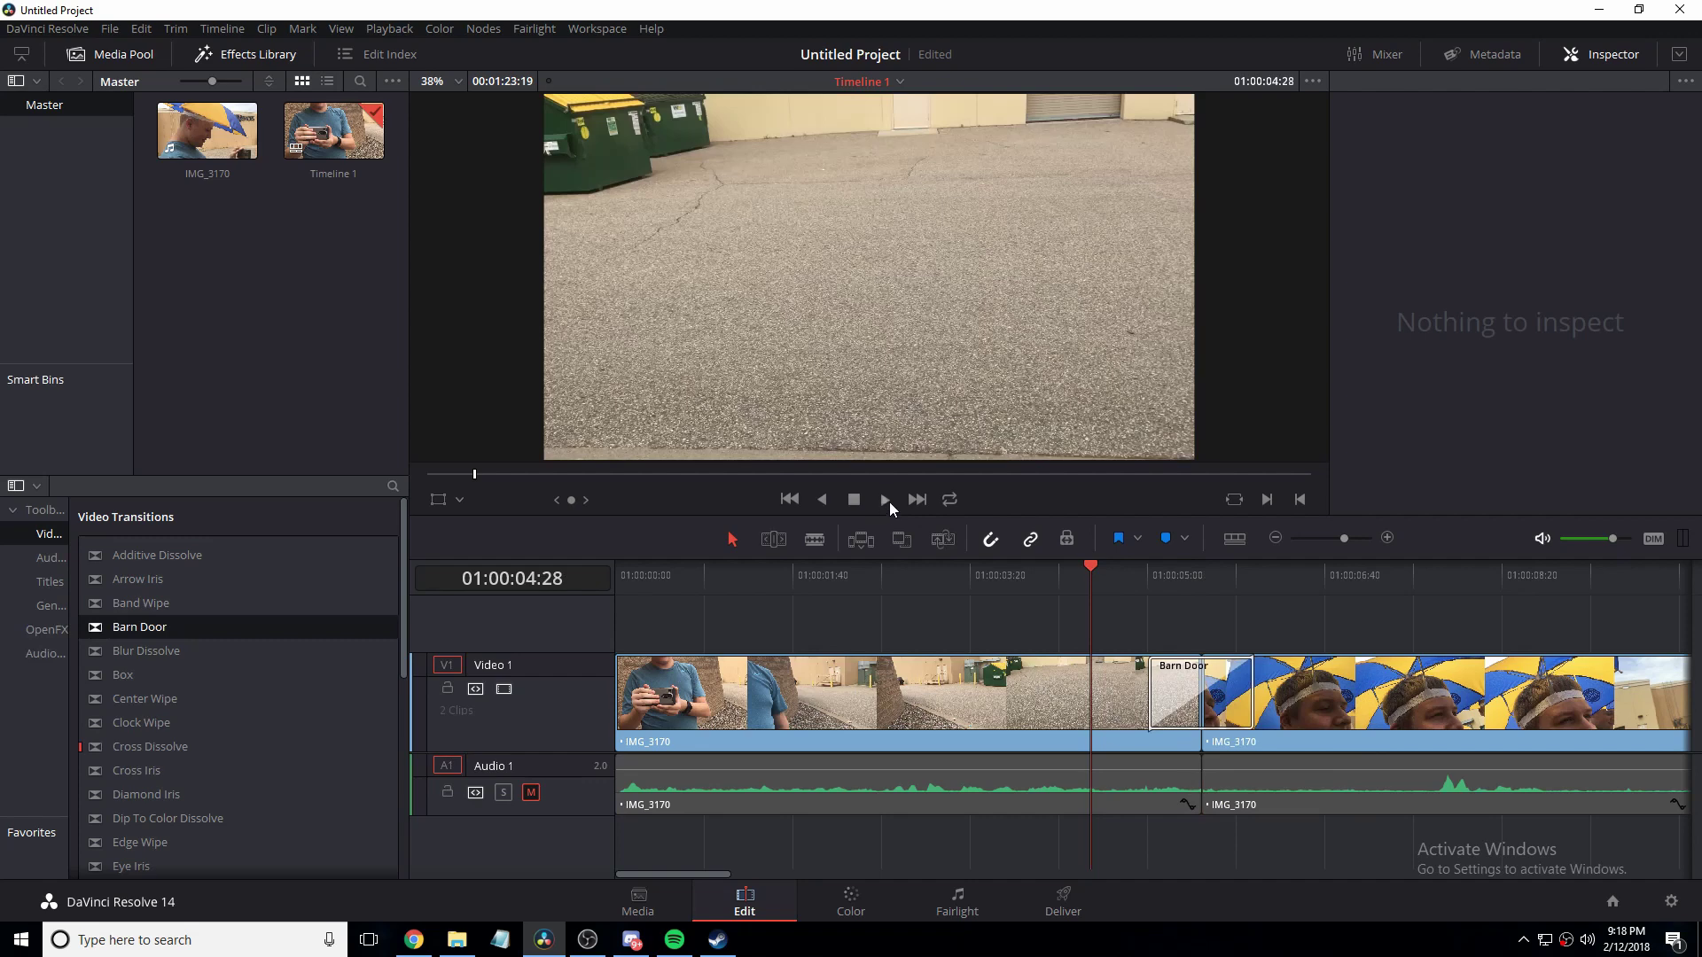
{"action": "left_click", "coordinate": [889, 501]}
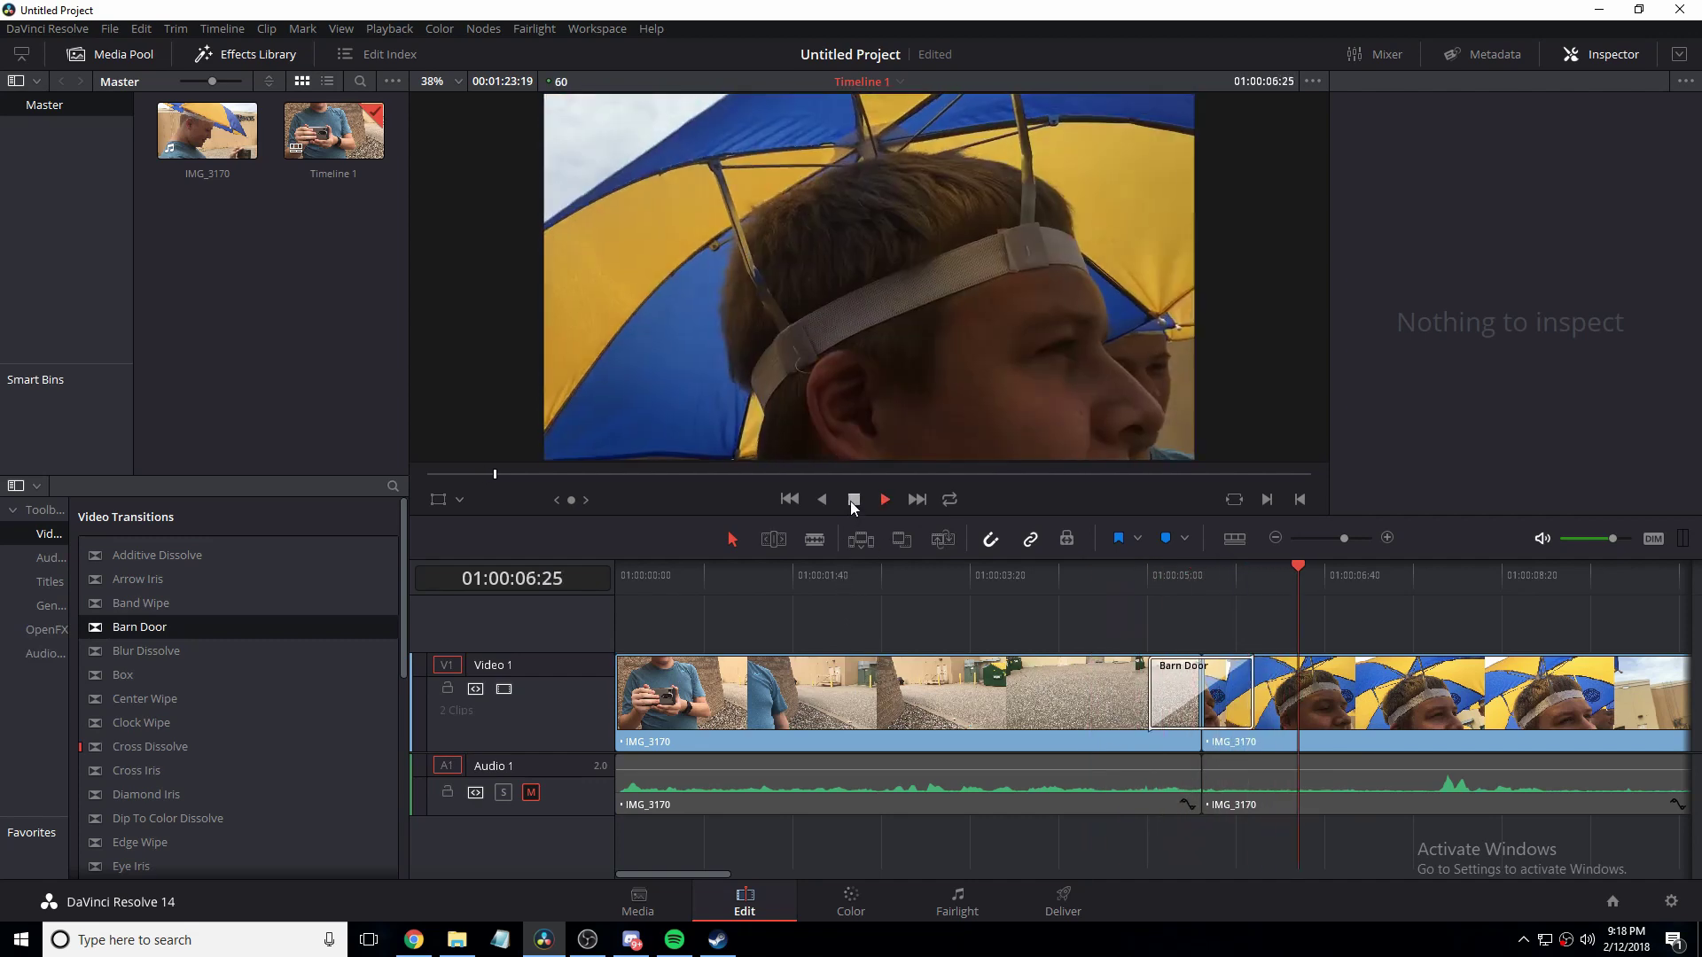
{"action": "key", "text": "space"}
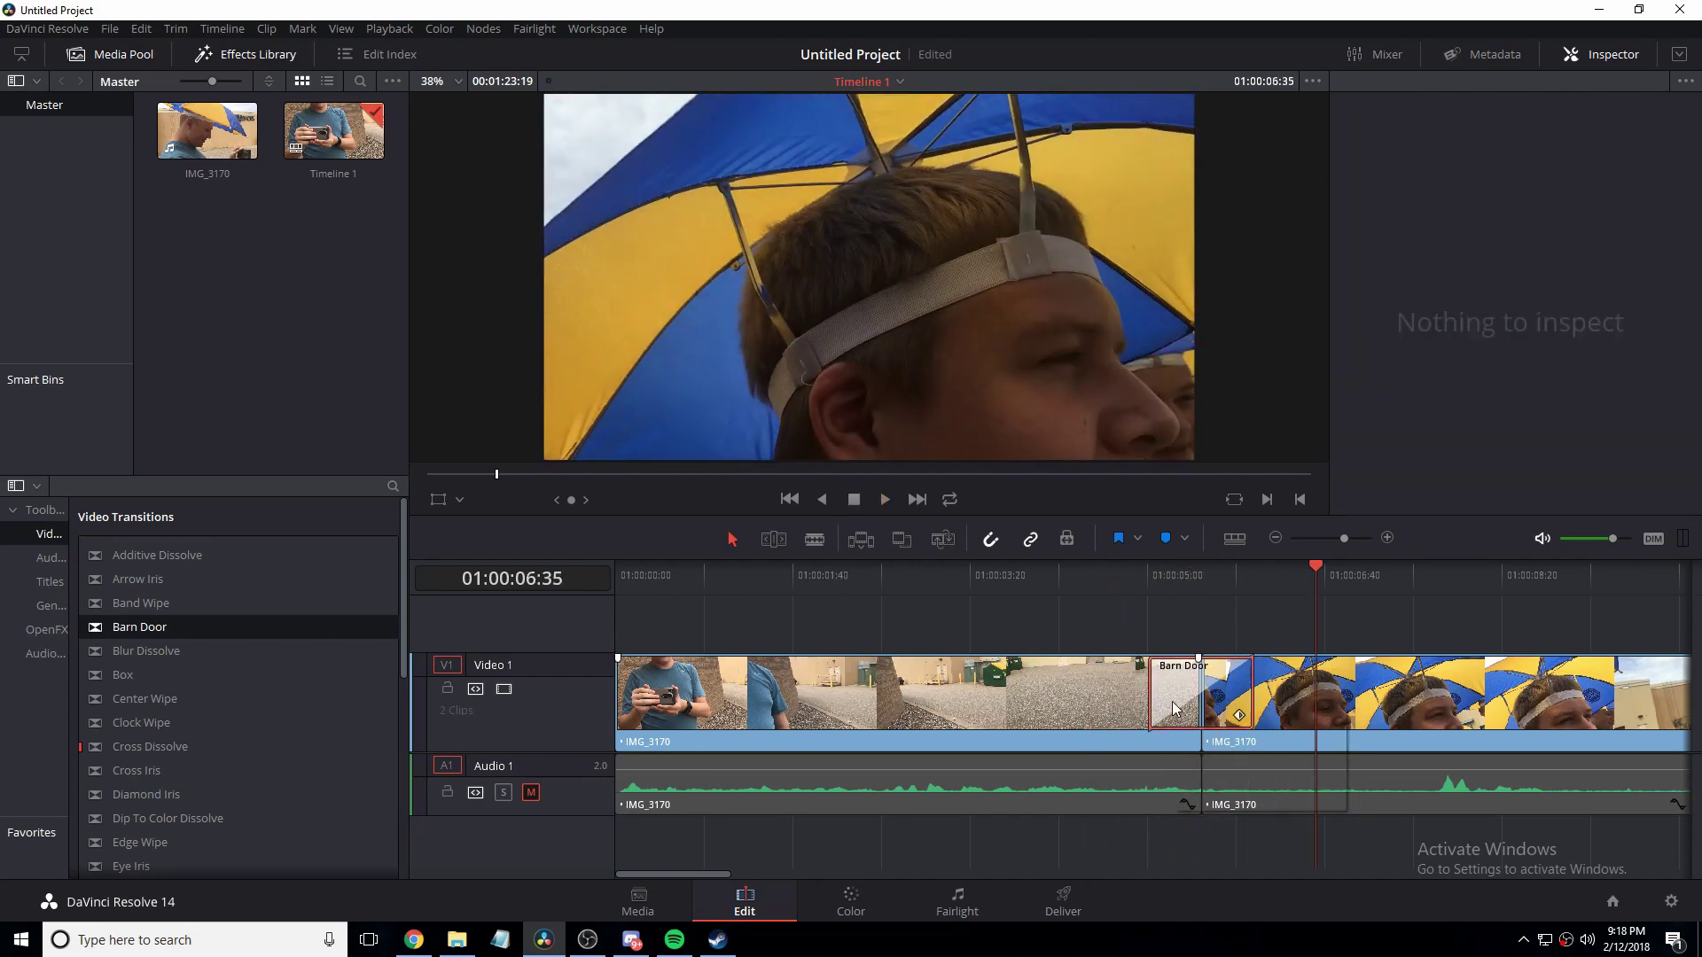
Delete the Barn Door and put a fresh Cross Dissolve on the cut.
{"action": "right_click", "coordinate": [1175, 709]}
{"action": "left_click", "coordinate": [1217, 801]}
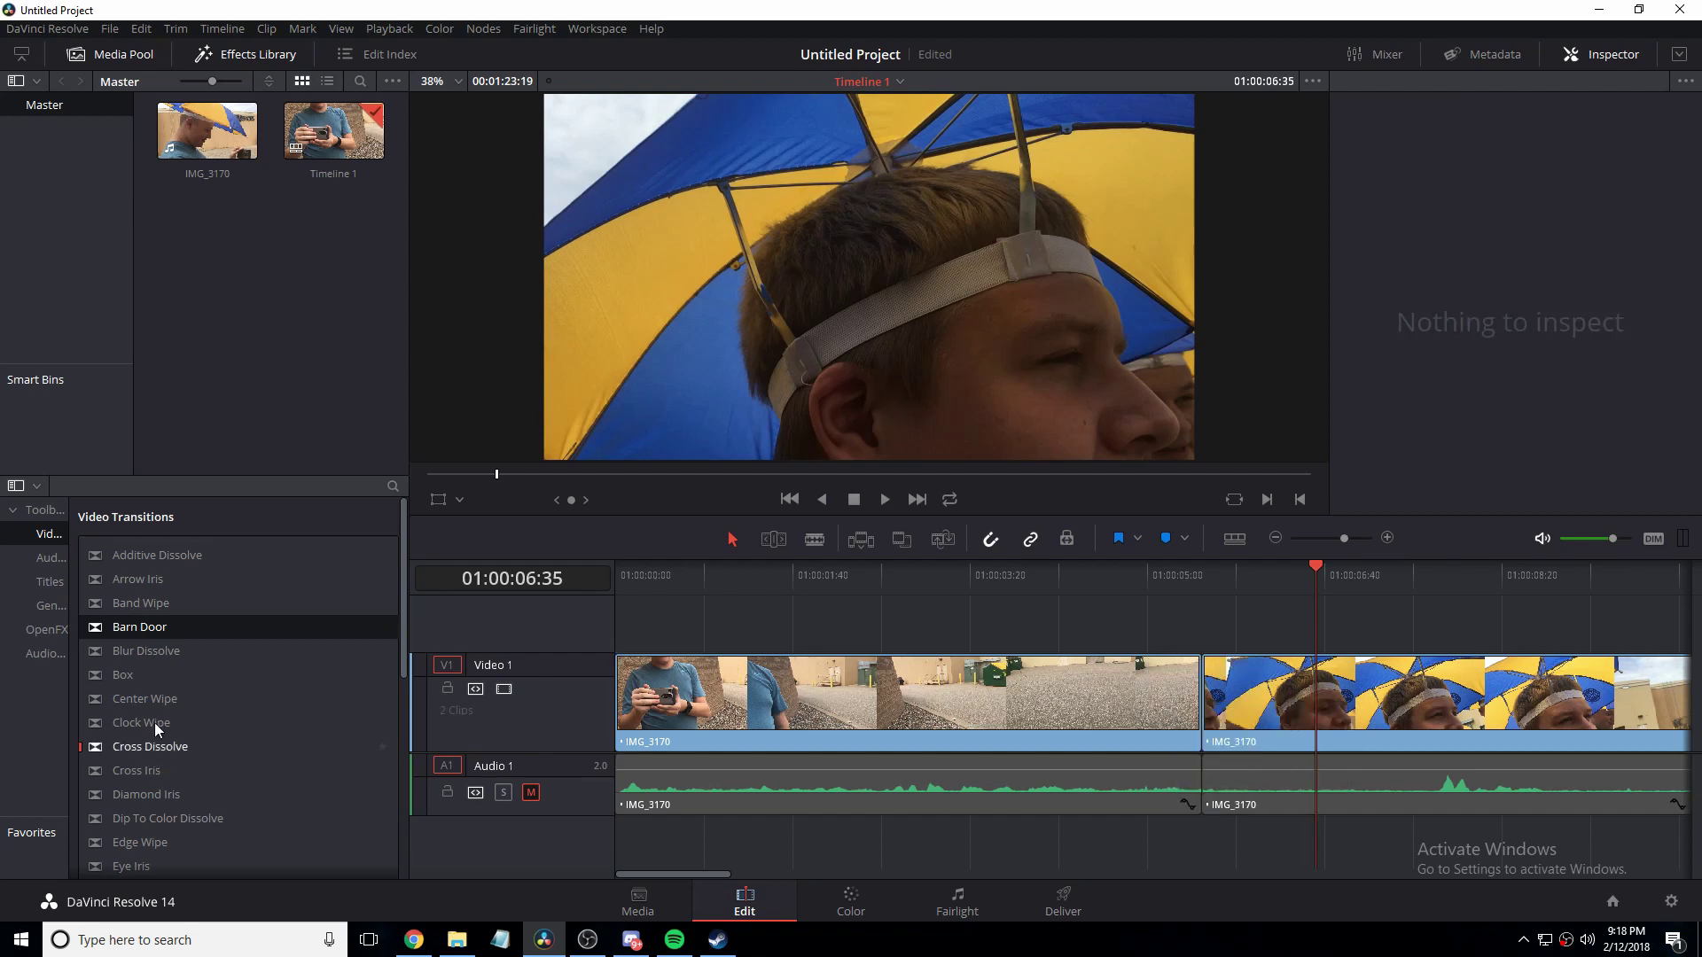
{"action": "left_click_drag", "start_coordinate": [158, 754], "coordinate": [1204, 700]}
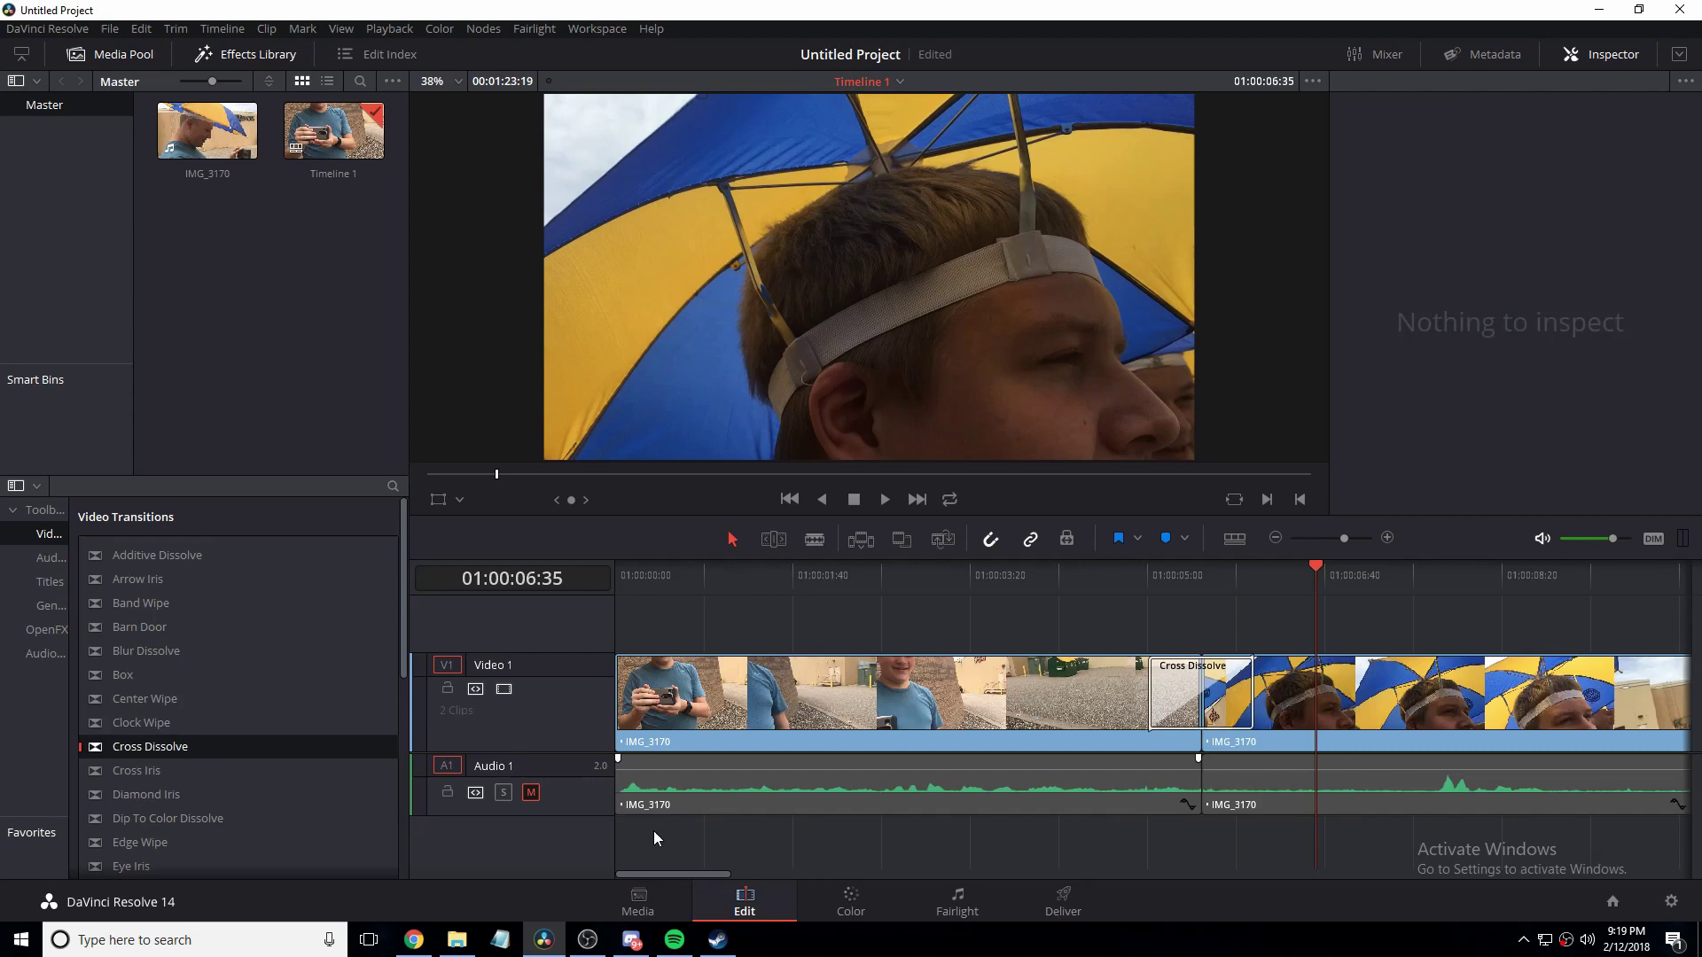
Shift both clips right, add a Cross Dissolve fade-in at the first clip's start, and preview it.
{"action": "left_click_drag", "start_coordinate": [654, 831], "coordinate": [1337, 654]}
{"action": "left_click_drag", "start_coordinate": [856, 695], "coordinate": [981, 691]}
{"action": "left_click_drag", "start_coordinate": [222, 747], "coordinate": [749, 691]}
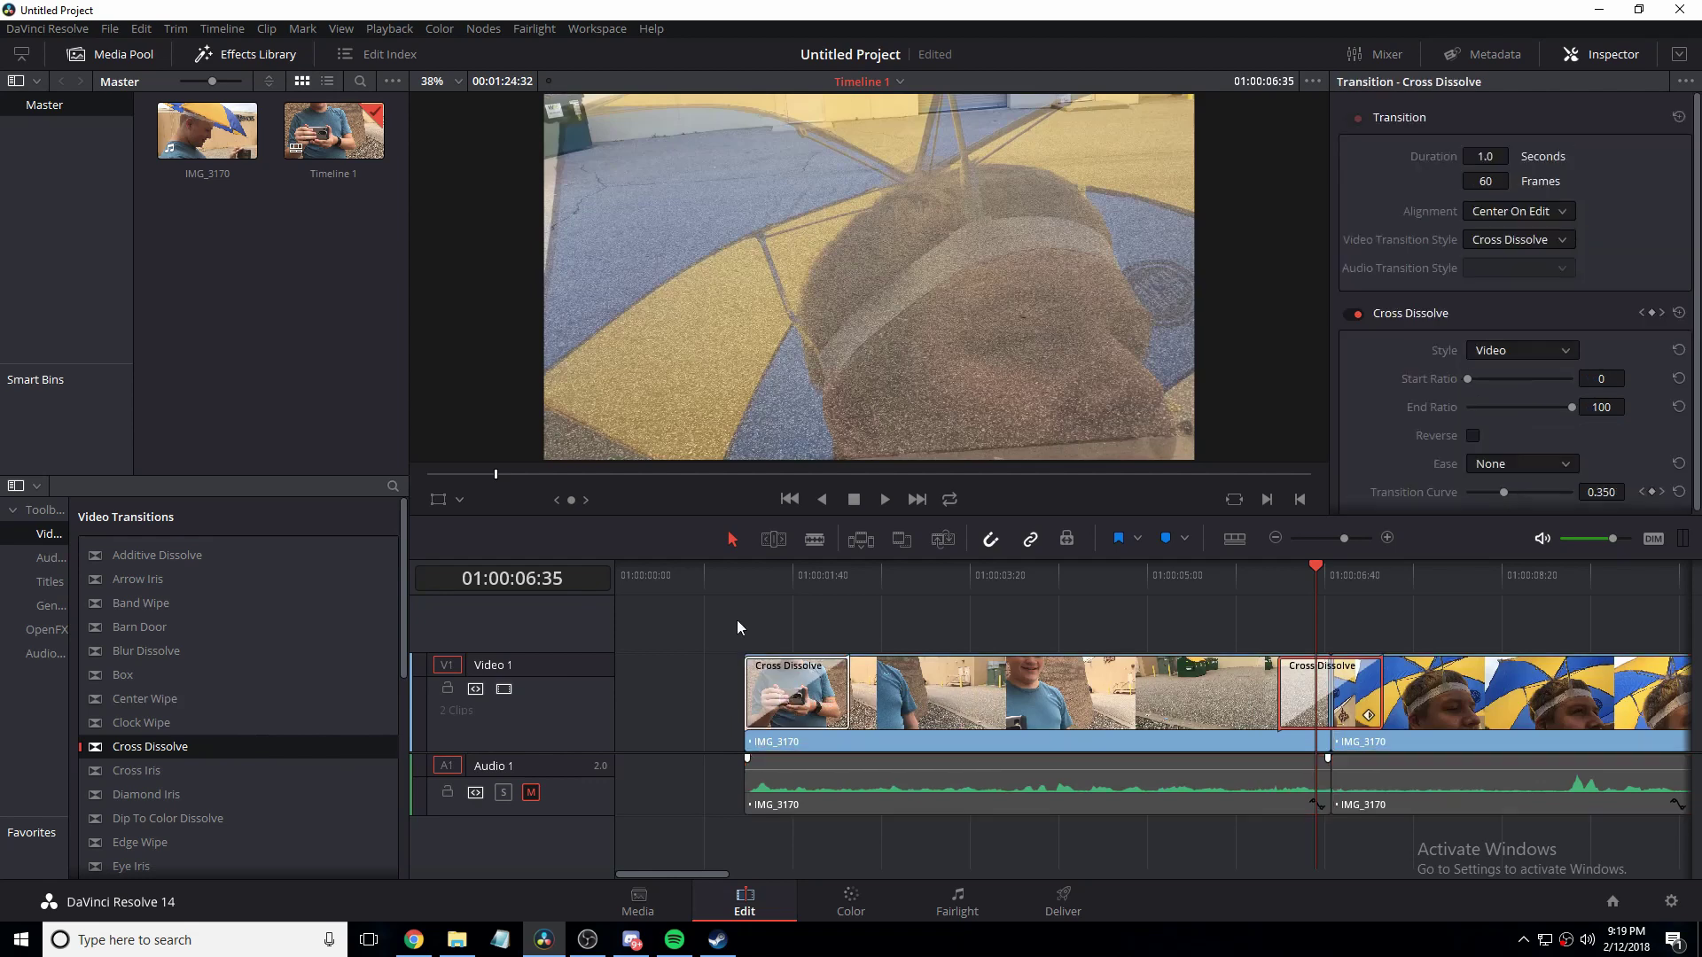
{"action": "left_click", "coordinate": [709, 581]}
{"action": "left_click_drag", "start_coordinate": [702, 582], "coordinate": [682, 580]}
{"action": "left_click", "coordinate": [880, 503]}
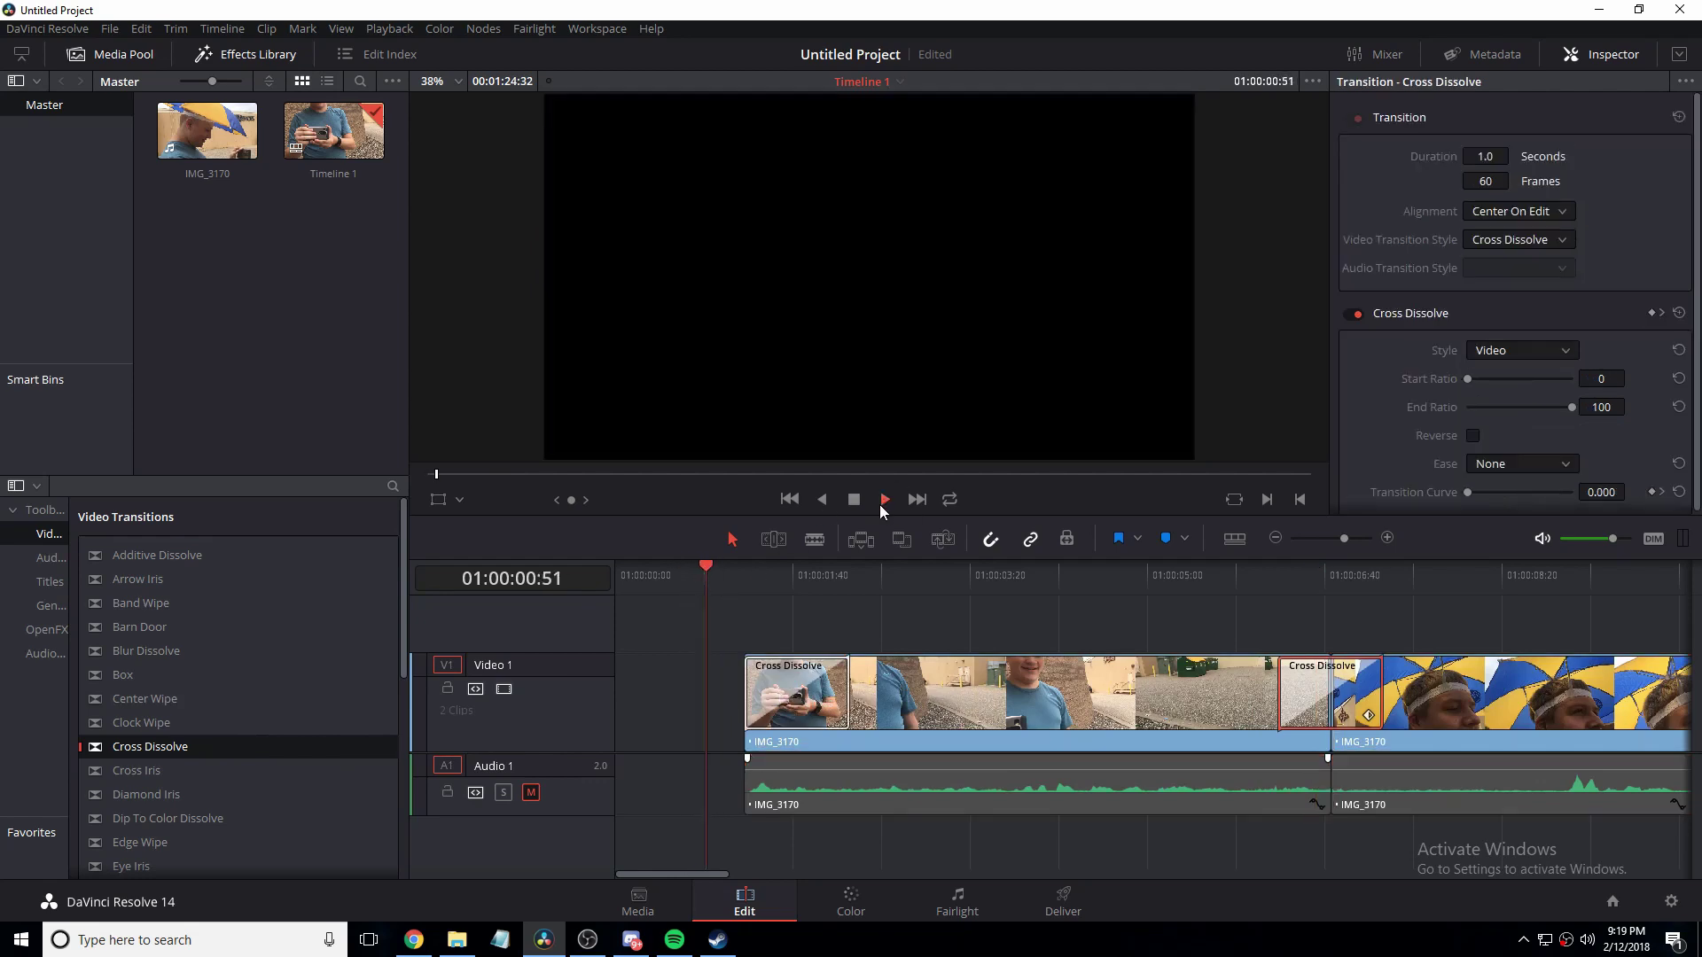
{"action": "left_click", "coordinate": [849, 501]}
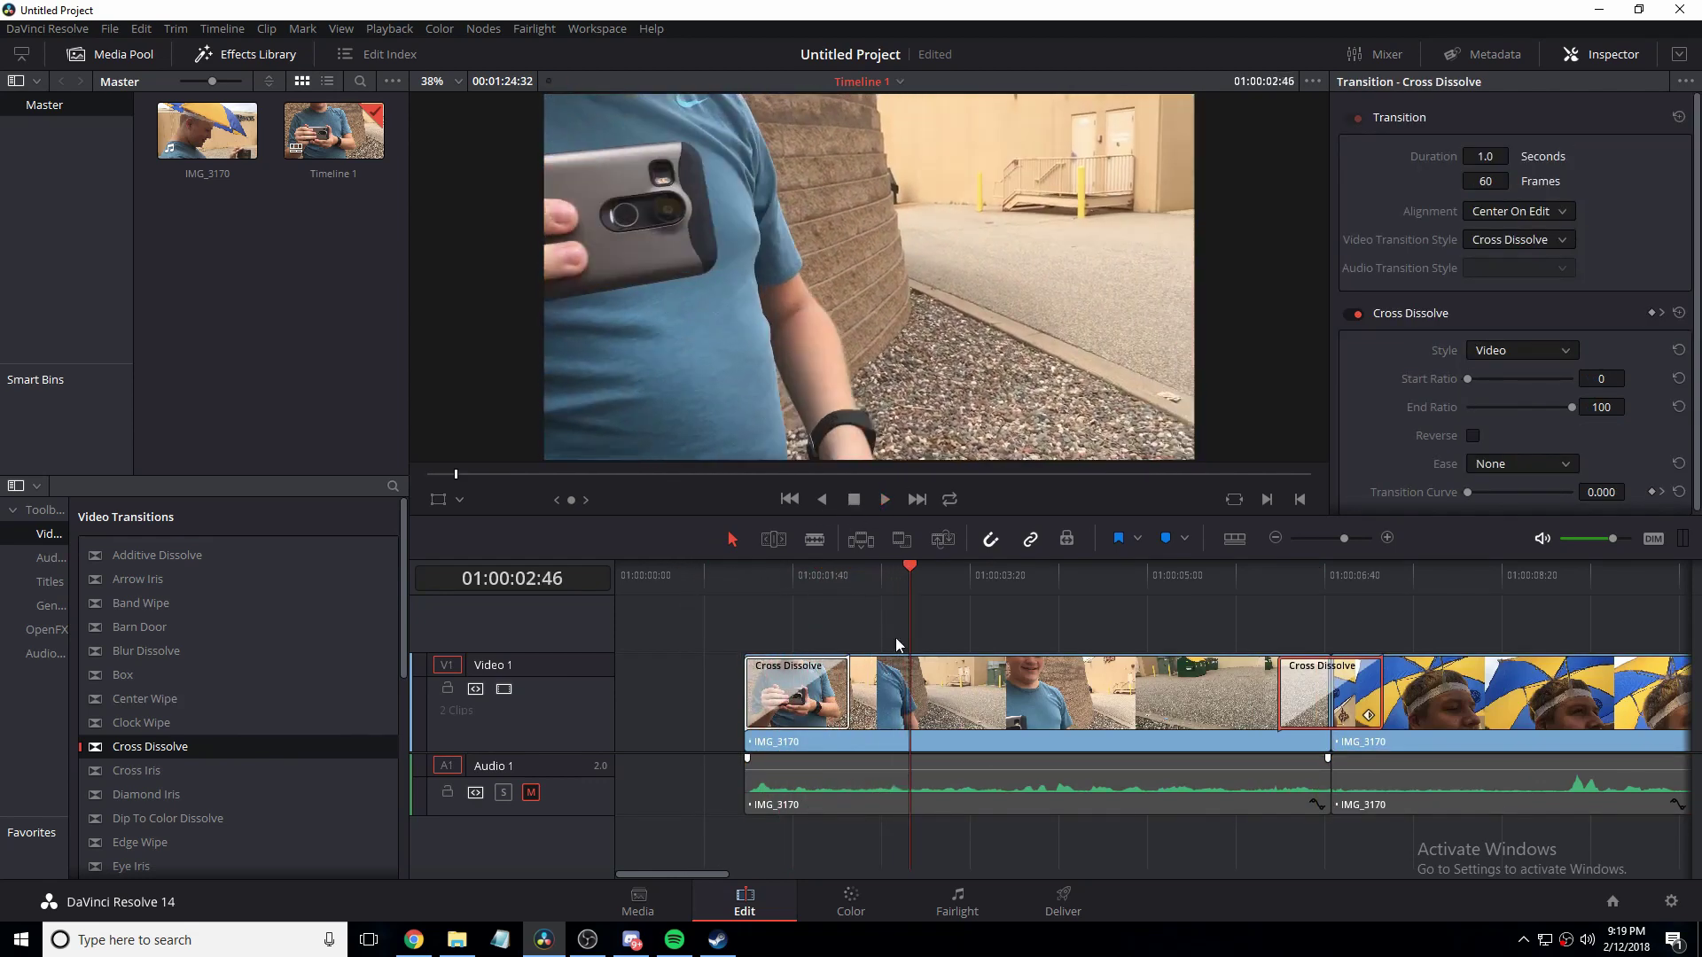
Move both clips back to start at 01:00:00:00 and play from the beginning.
{"action": "left_click_drag", "start_coordinate": [1450, 848], "coordinate": [753, 656]}
{"action": "left_click_drag", "start_coordinate": [955, 693], "coordinate": [801, 694]}
{"action": "key", "text": "Home"}
{"action": "left_click", "coordinate": [876, 502]}
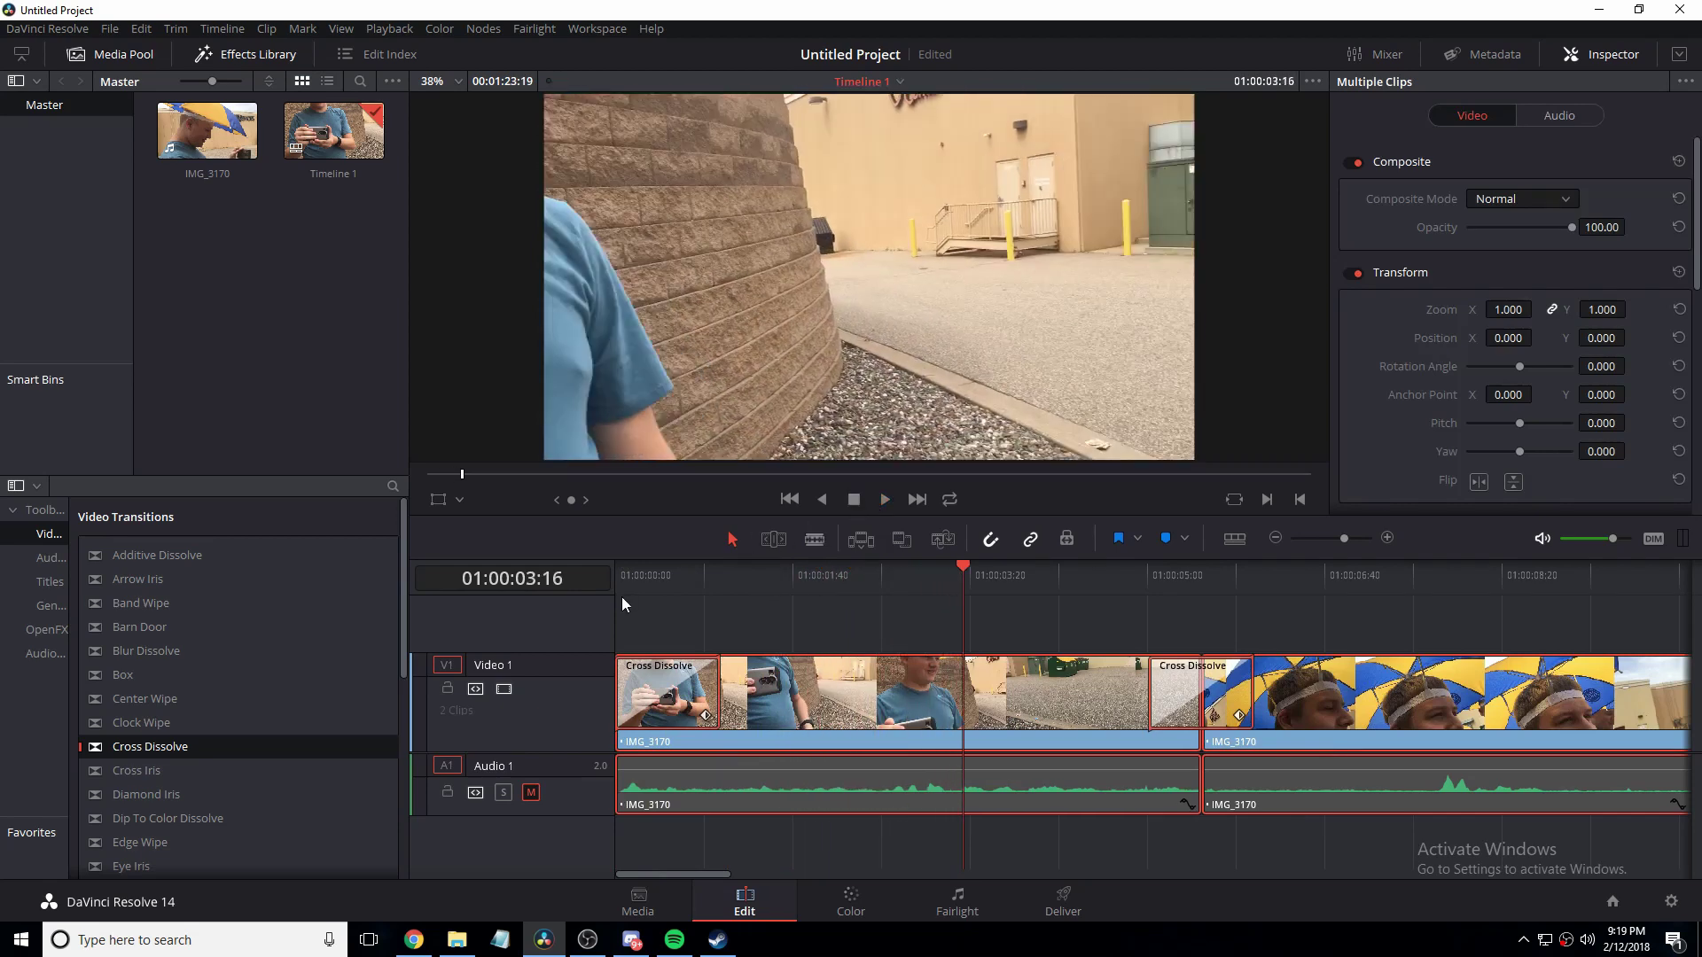
Replay the timeline from the start, then clear and redo the clip selection.
{"action": "key", "text": "space"}
{"action": "key", "text": "Home"}
{"action": "left_click", "coordinate": [885, 497]}
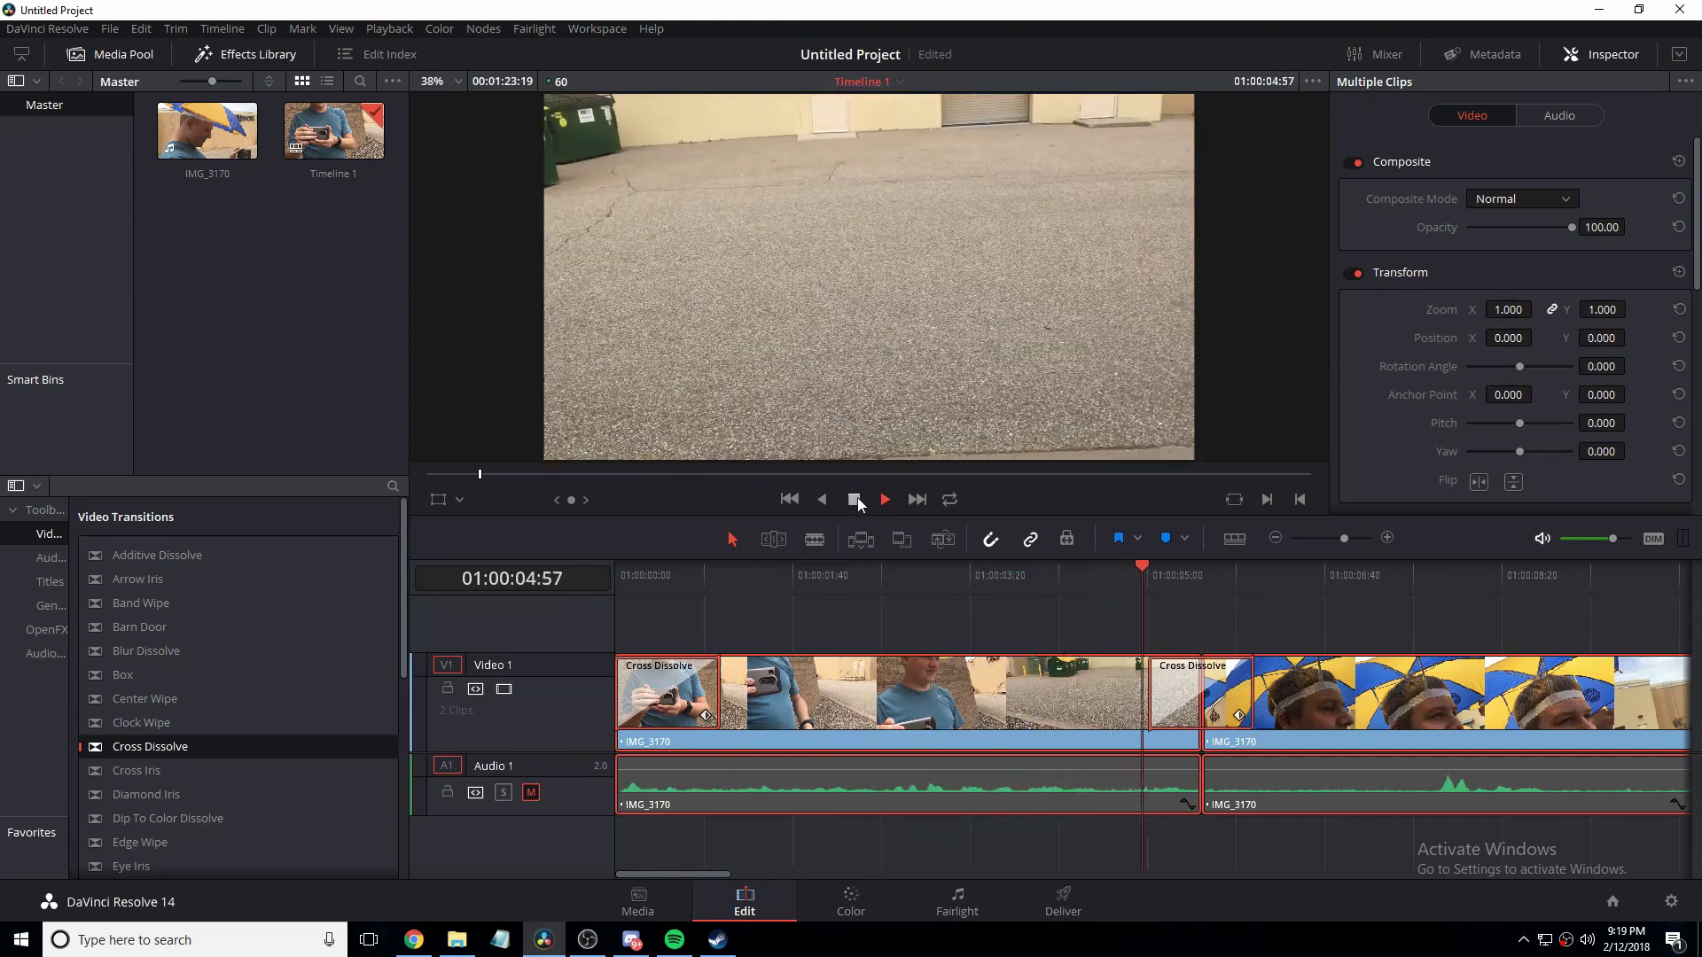
{"action": "left_click", "coordinate": [854, 500]}
{"action": "left_click", "coordinate": [816, 646]}
{"action": "left_click_drag", "start_coordinate": [667, 871], "coordinate": [1562, 839]}
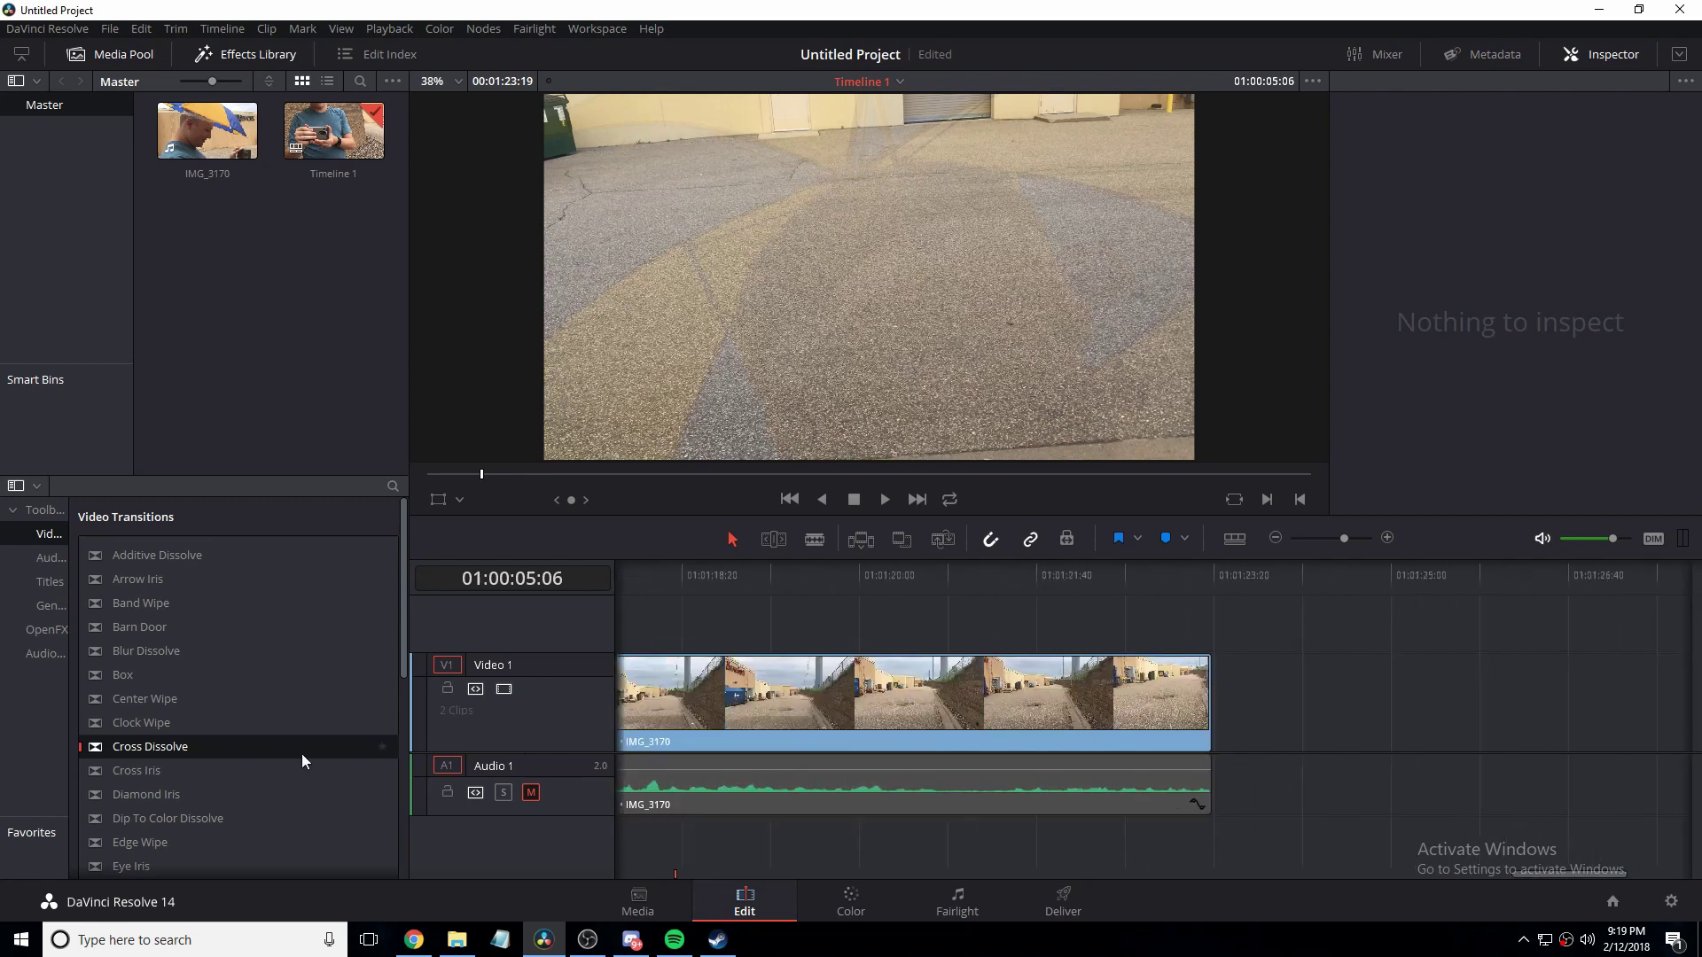
Drop a Cross Dissolve at the end of the second clip and play the fade-out.
{"action": "mouse_move", "coordinate": [301, 754]}
{"action": "left_mouse_down"}
{"action": "mouse_move", "coordinate": [1231, 700]}
{"action": "mouse_move", "coordinate": [1152, 699]}
{"action": "left_mouse_up"}
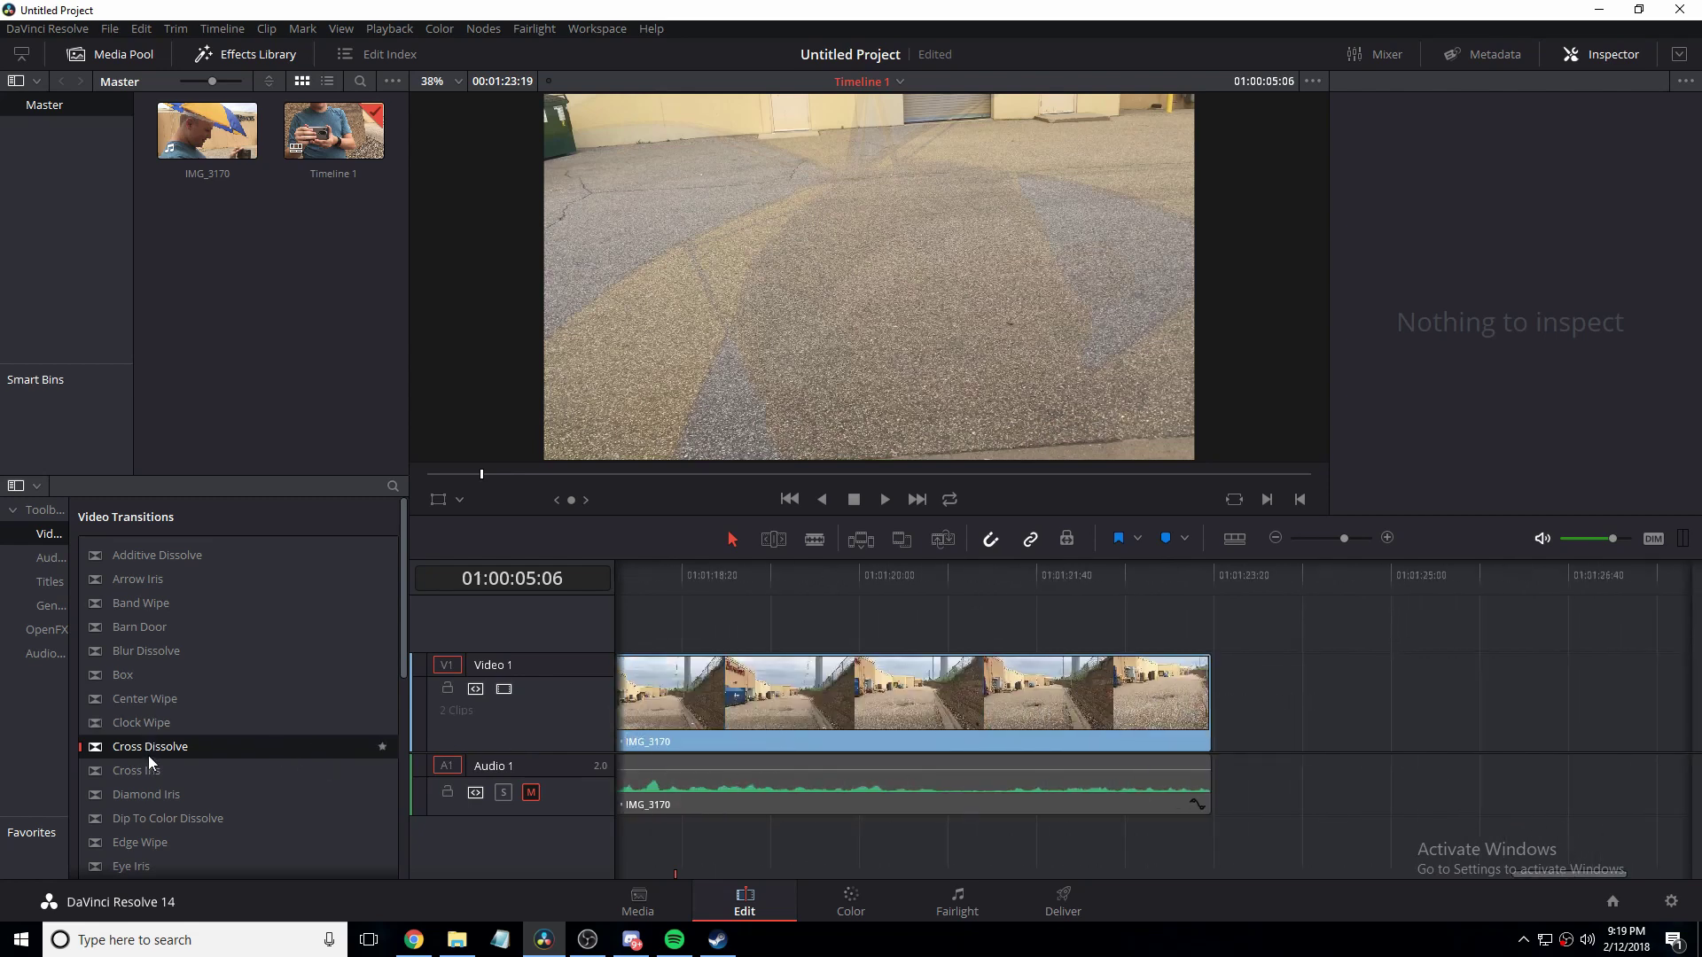
{"action": "left_click_drag", "start_coordinate": [147, 755], "coordinate": [1197, 697]}
{"action": "left_click", "coordinate": [1024, 572]}
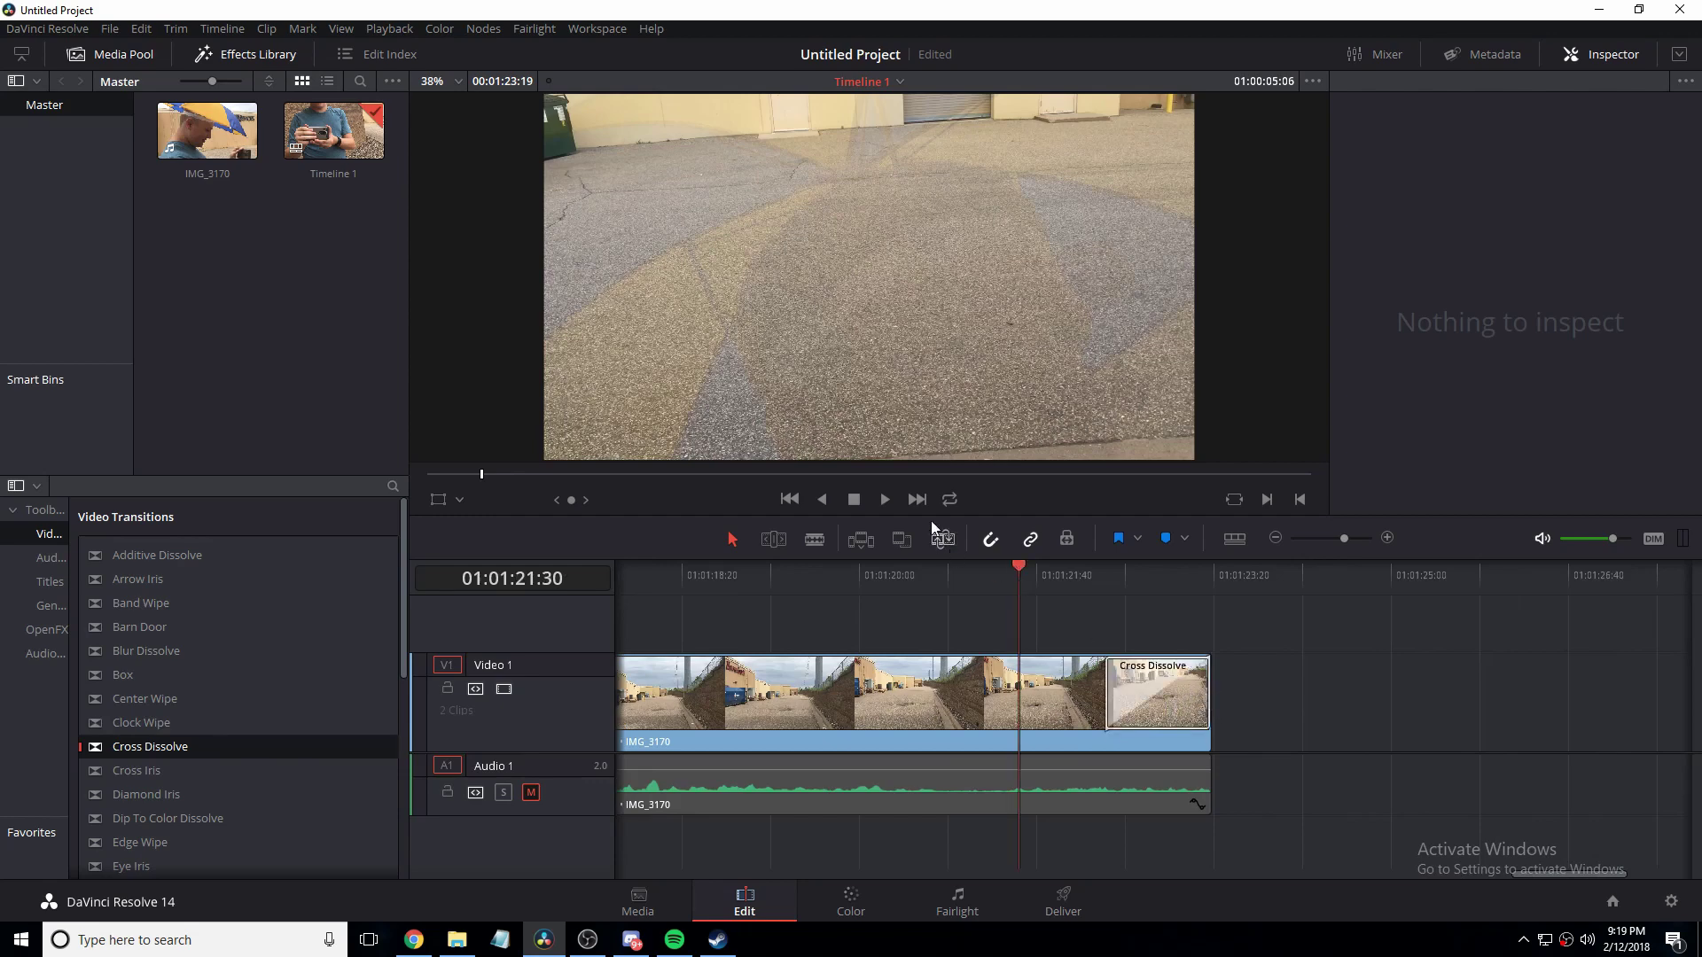
{"action": "left_click", "coordinate": [884, 500]}
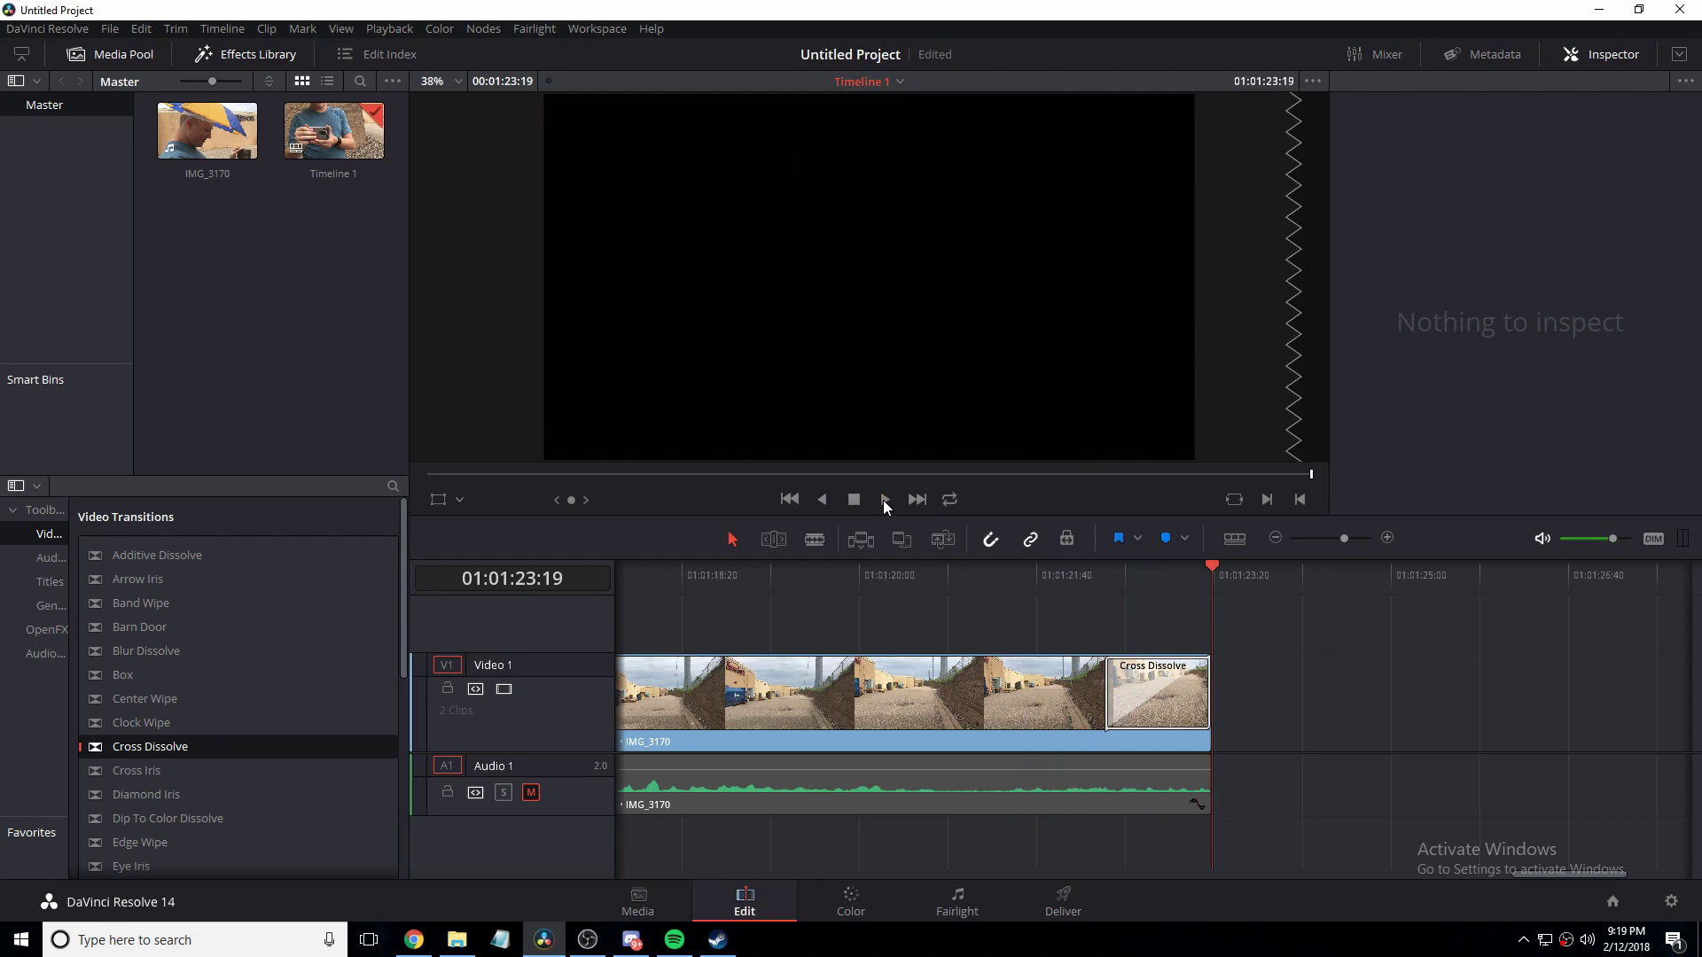
Delete the ending Cross Dissolve, add Triangle Right at the clip's end, and preview it.
{"action": "left_click", "coordinate": [1125, 701]}
{"action": "right_click", "coordinate": [1125, 700]}
{"action": "left_click", "coordinate": [1175, 793]}
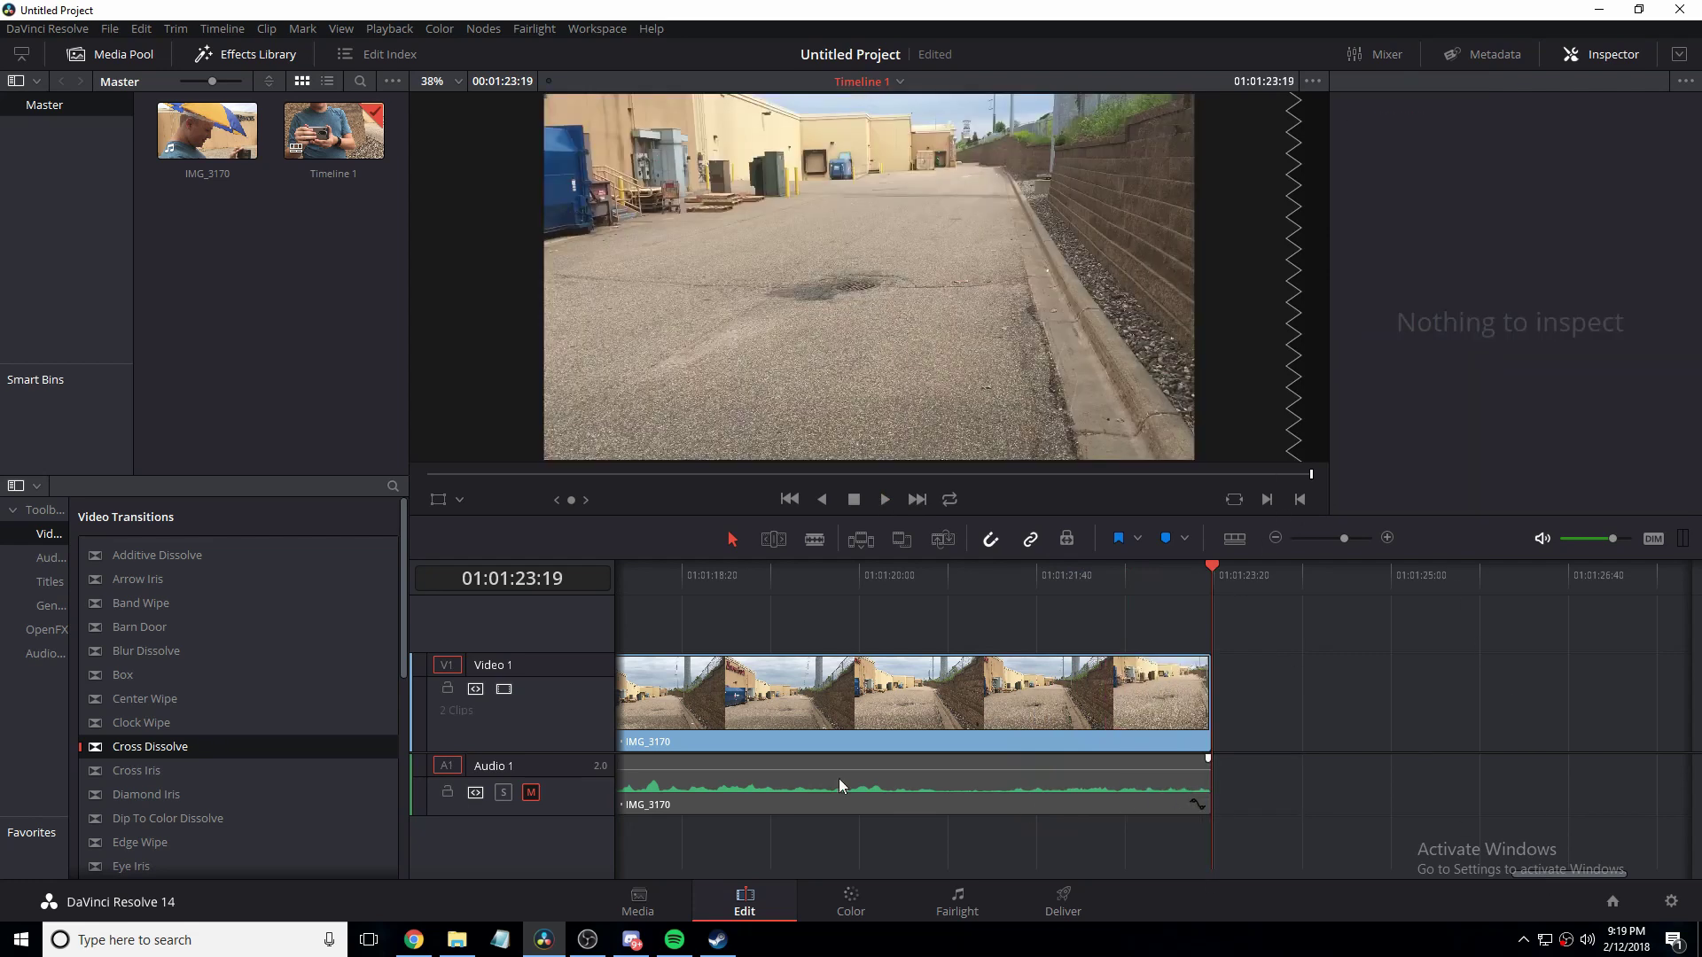
{"action": "scroll", "coordinate": [317, 757], "scroll_direction": "down", "scroll_amount": 5}
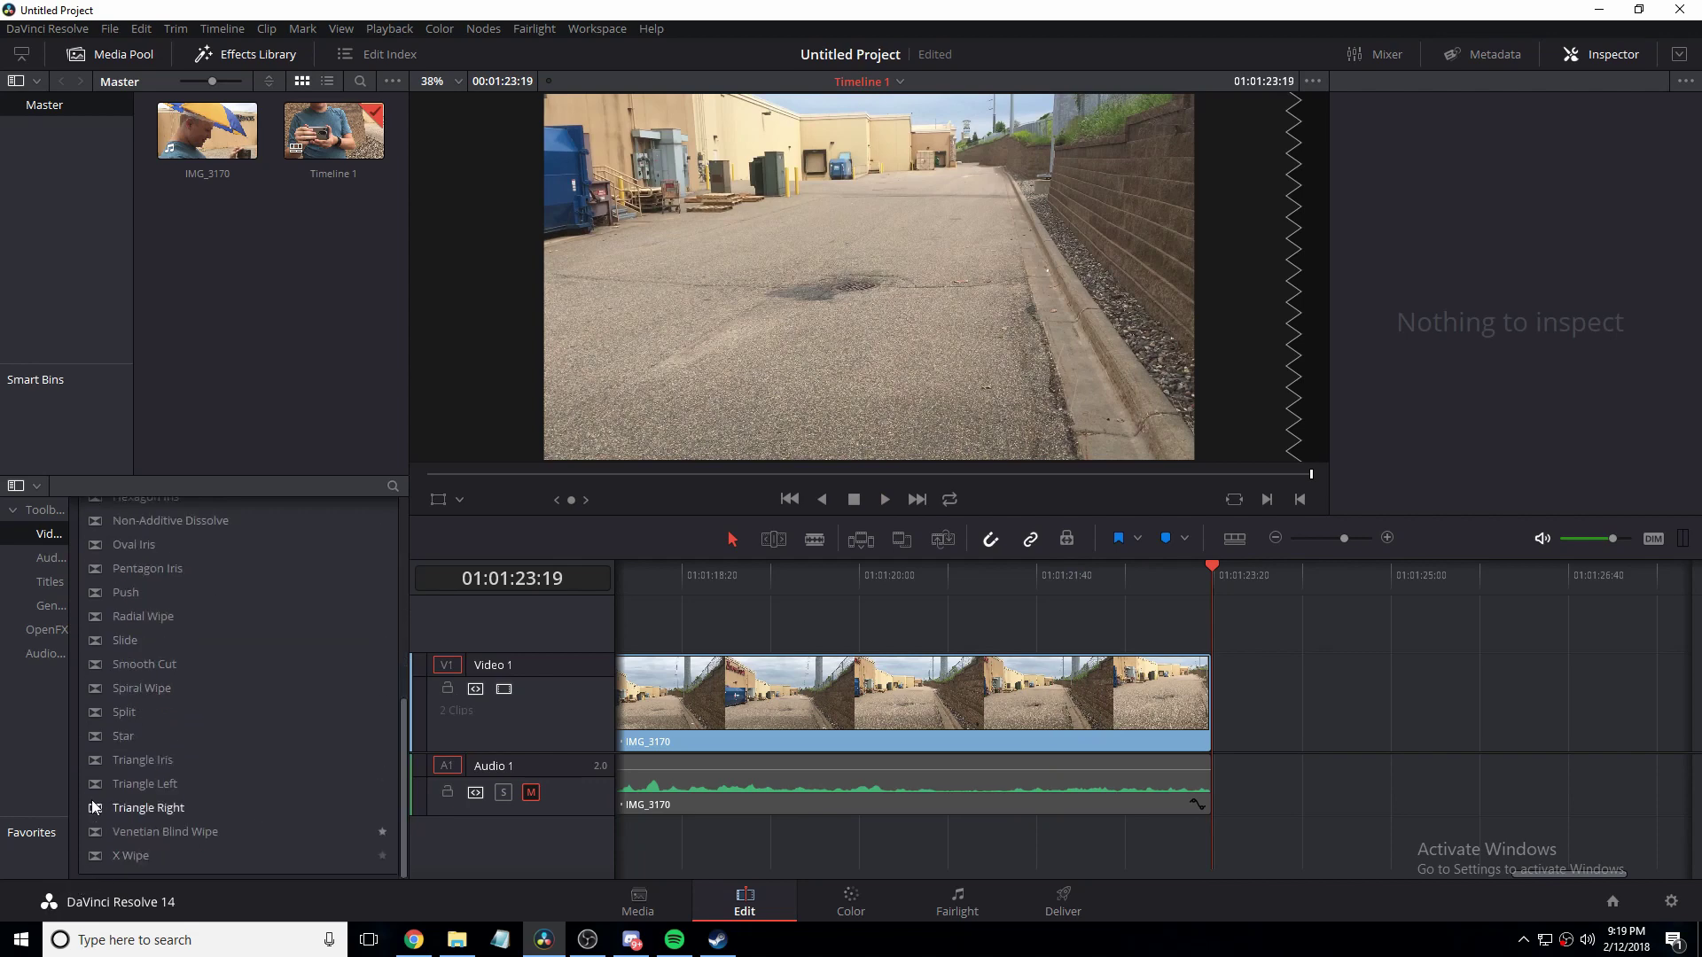
{"action": "left_click_drag", "start_coordinate": [141, 808], "coordinate": [1169, 687]}
{"action": "left_click_drag", "start_coordinate": [205, 805], "coordinate": [1259, 701]}
{"action": "left_click", "coordinate": [1145, 575]}
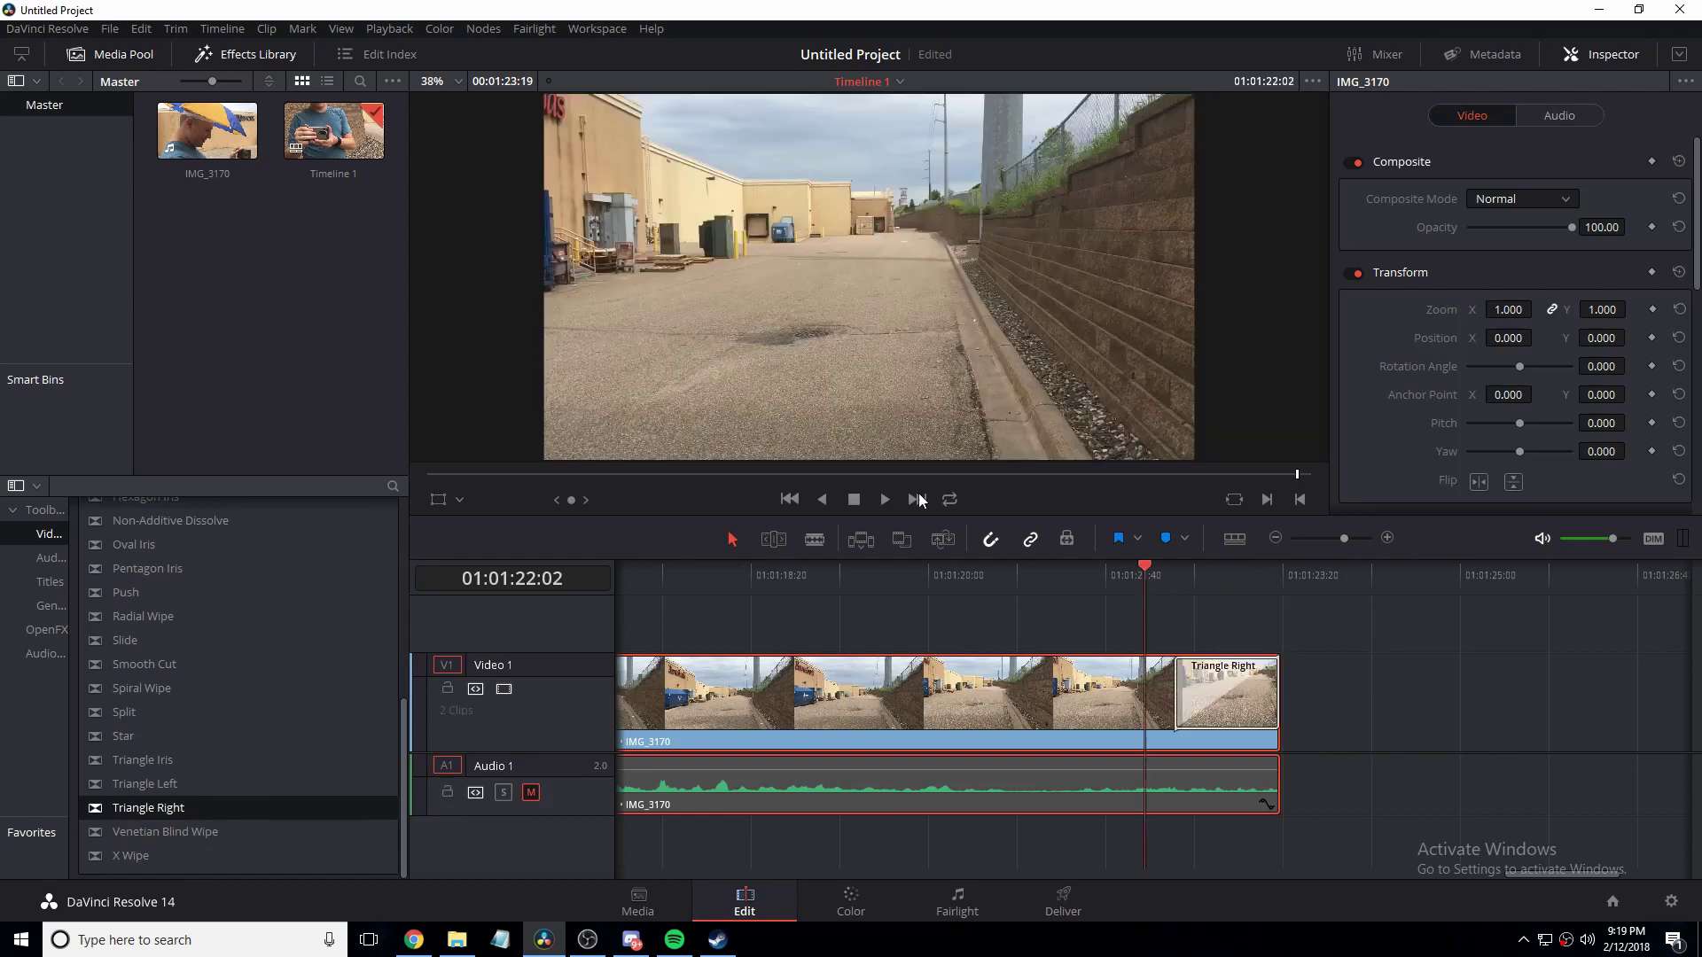
{"action": "left_click", "coordinate": [886, 499]}
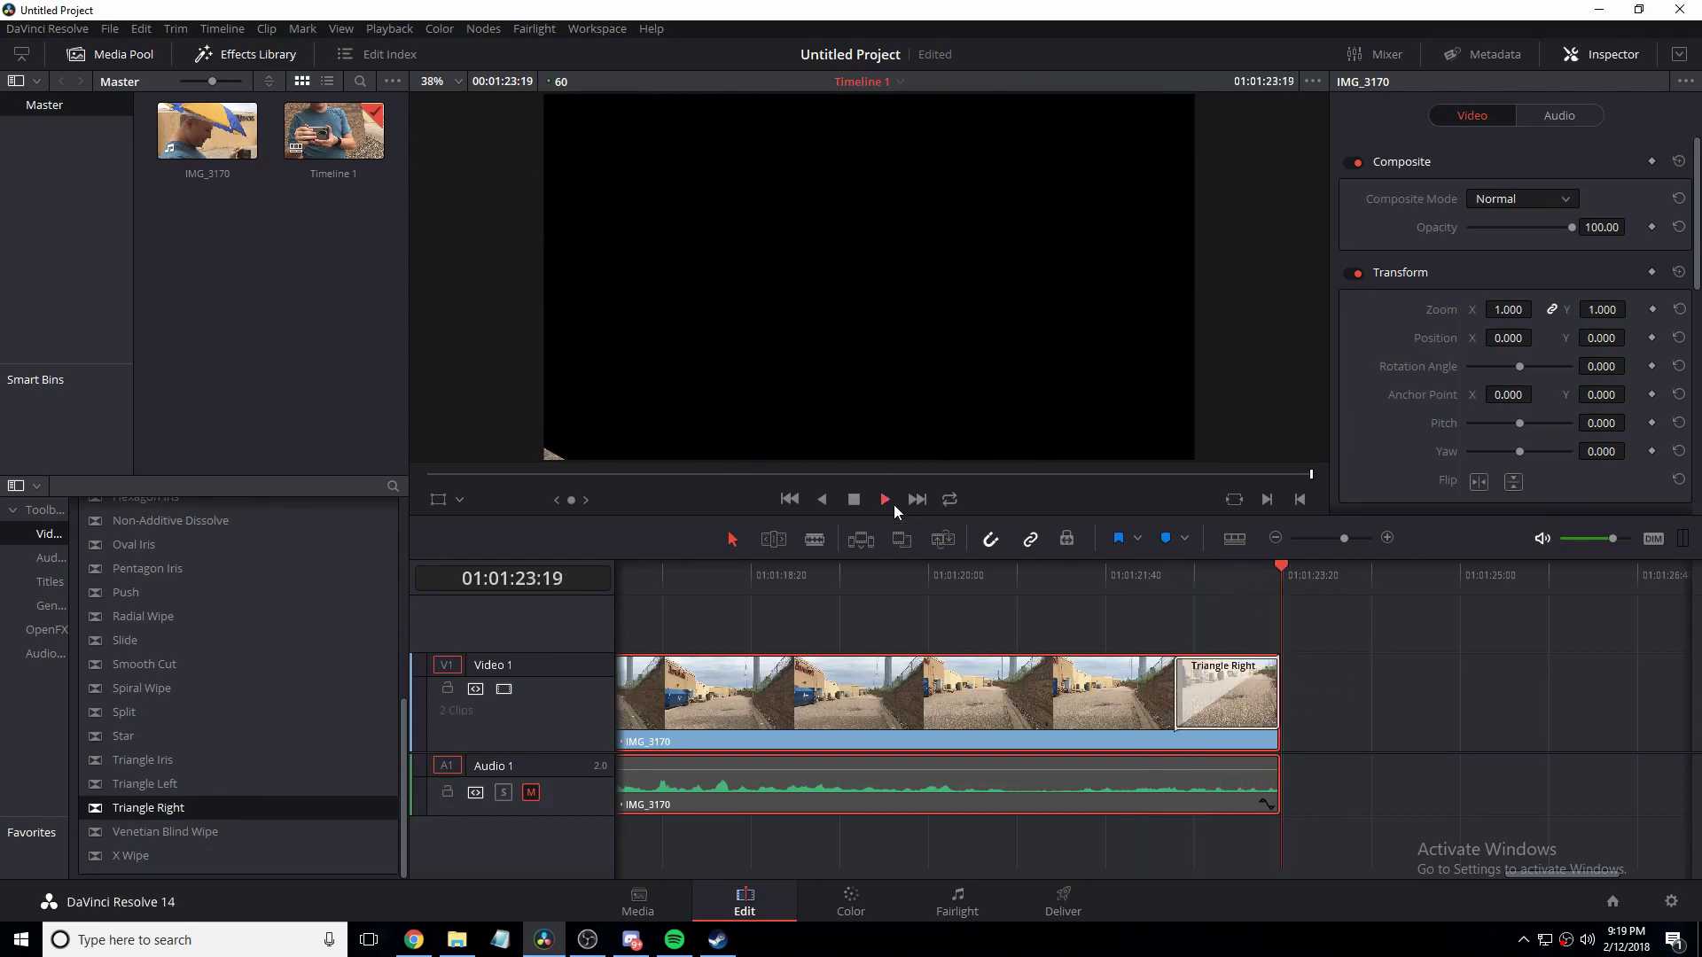
Remove Triangle Right, place a Star transition at the clip's end, and preview it.
{"action": "right_click", "coordinate": [1250, 714]}
{"action": "left_click", "coordinate": [1268, 803]}
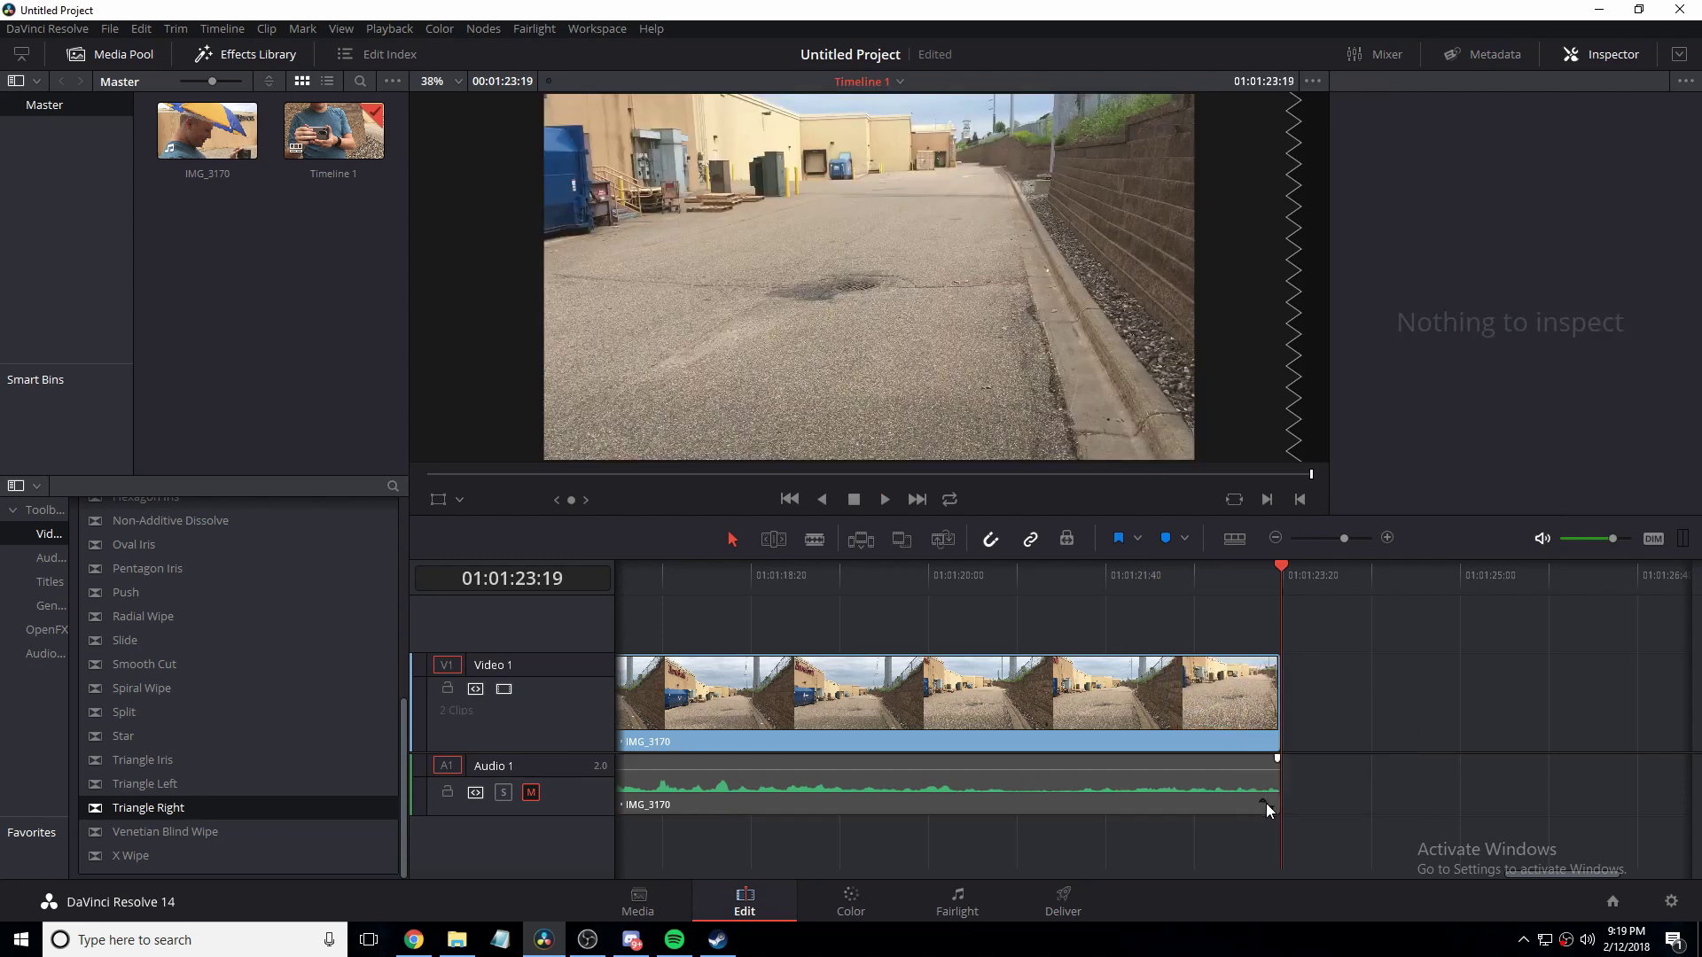
{"action": "left_click", "coordinate": [190, 740]}
{"action": "left_click_drag", "start_coordinate": [1236, 683], "coordinate": [1256, 702]}
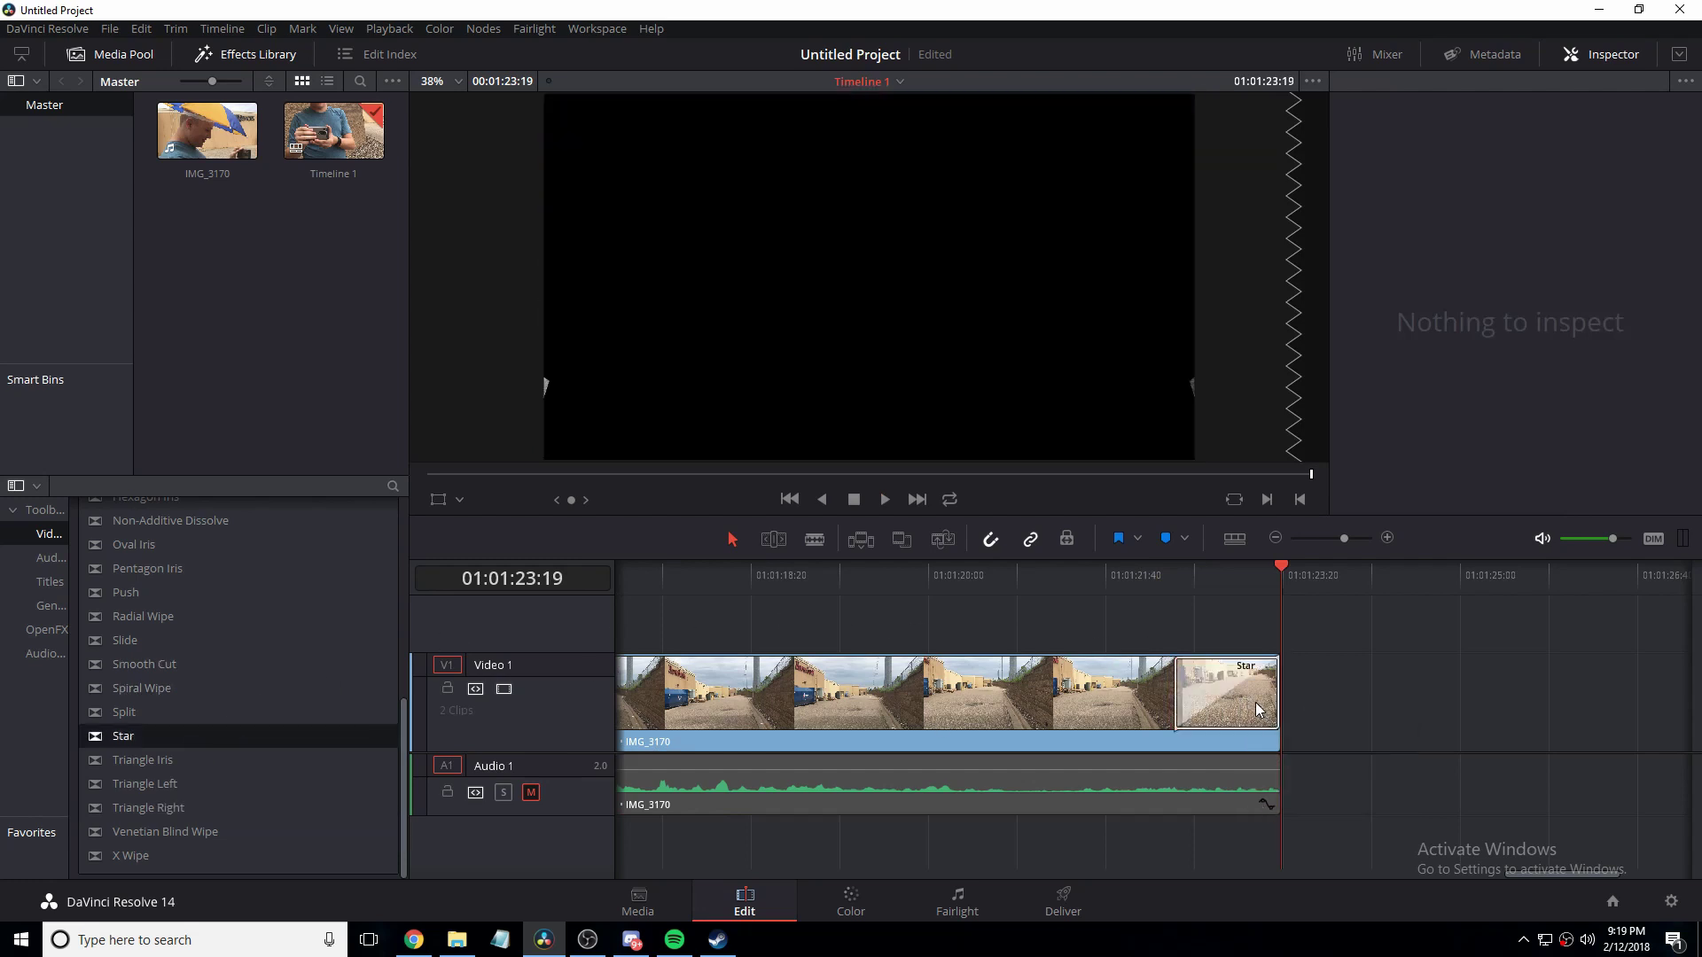
{"action": "left_click", "coordinate": [1089, 585]}
{"action": "left_click", "coordinate": [878, 502]}
{"action": "left_click_drag", "start_coordinate": [1560, 874], "coordinate": [550, 638]}
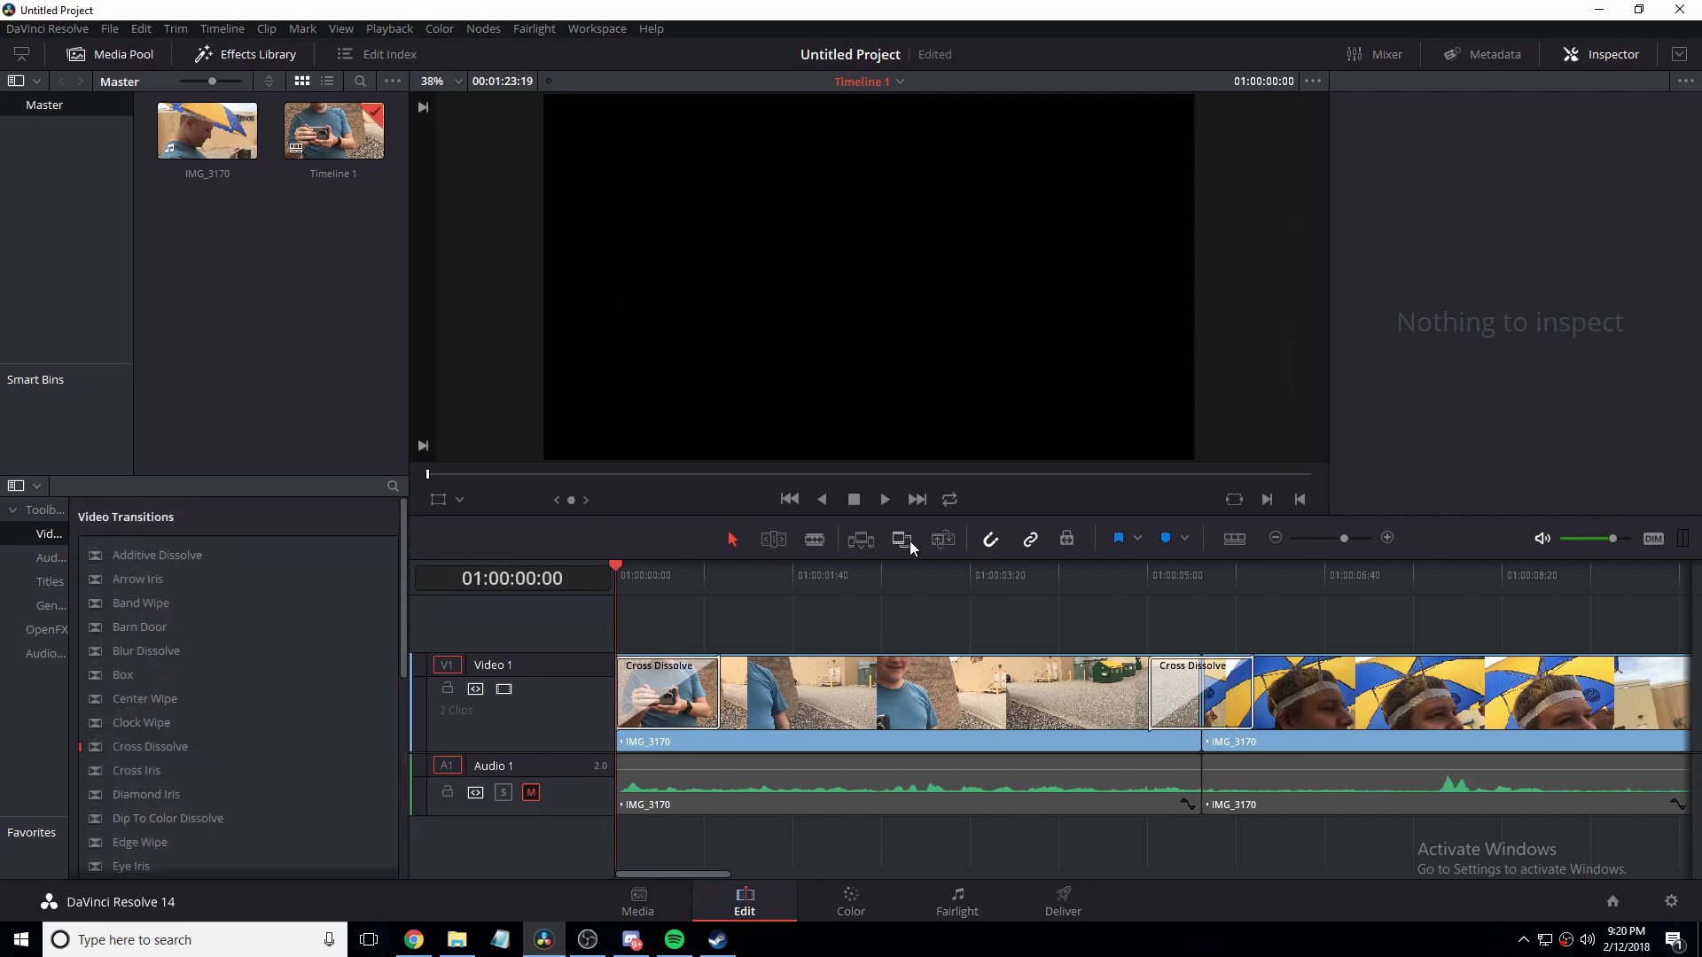
Delete the Cross Dissolve at the cut and play through the now-hard cut.
{"action": "left_click", "coordinate": [885, 499]}
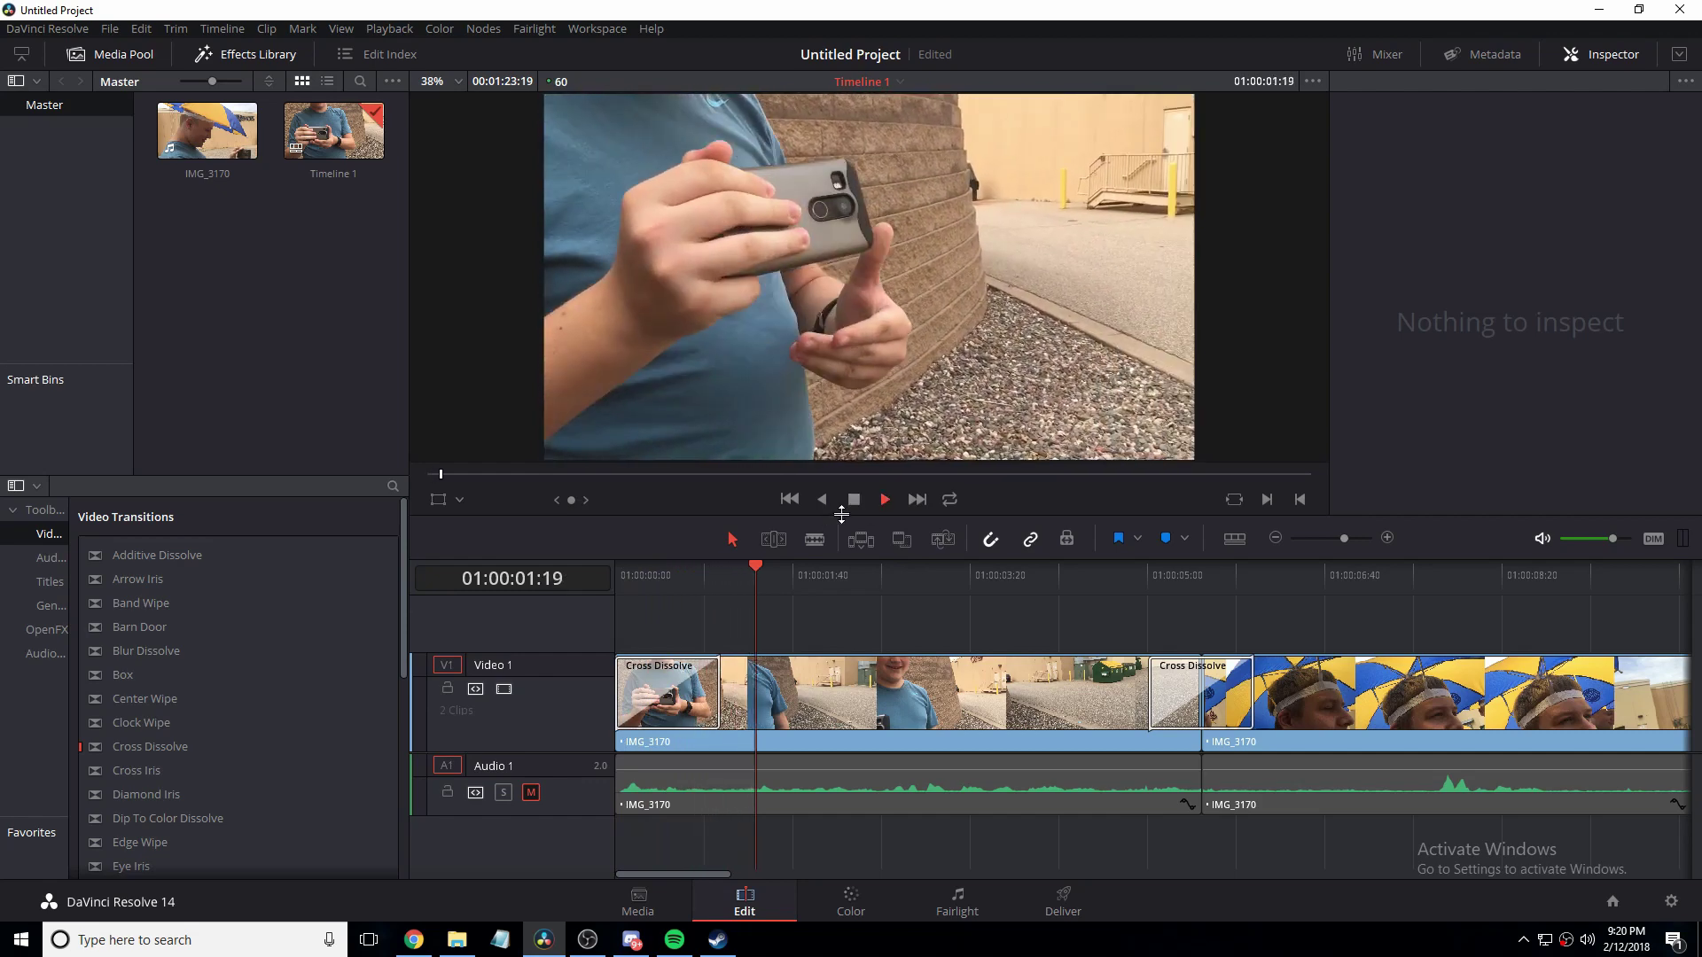
{"action": "left_click", "coordinate": [801, 569]}
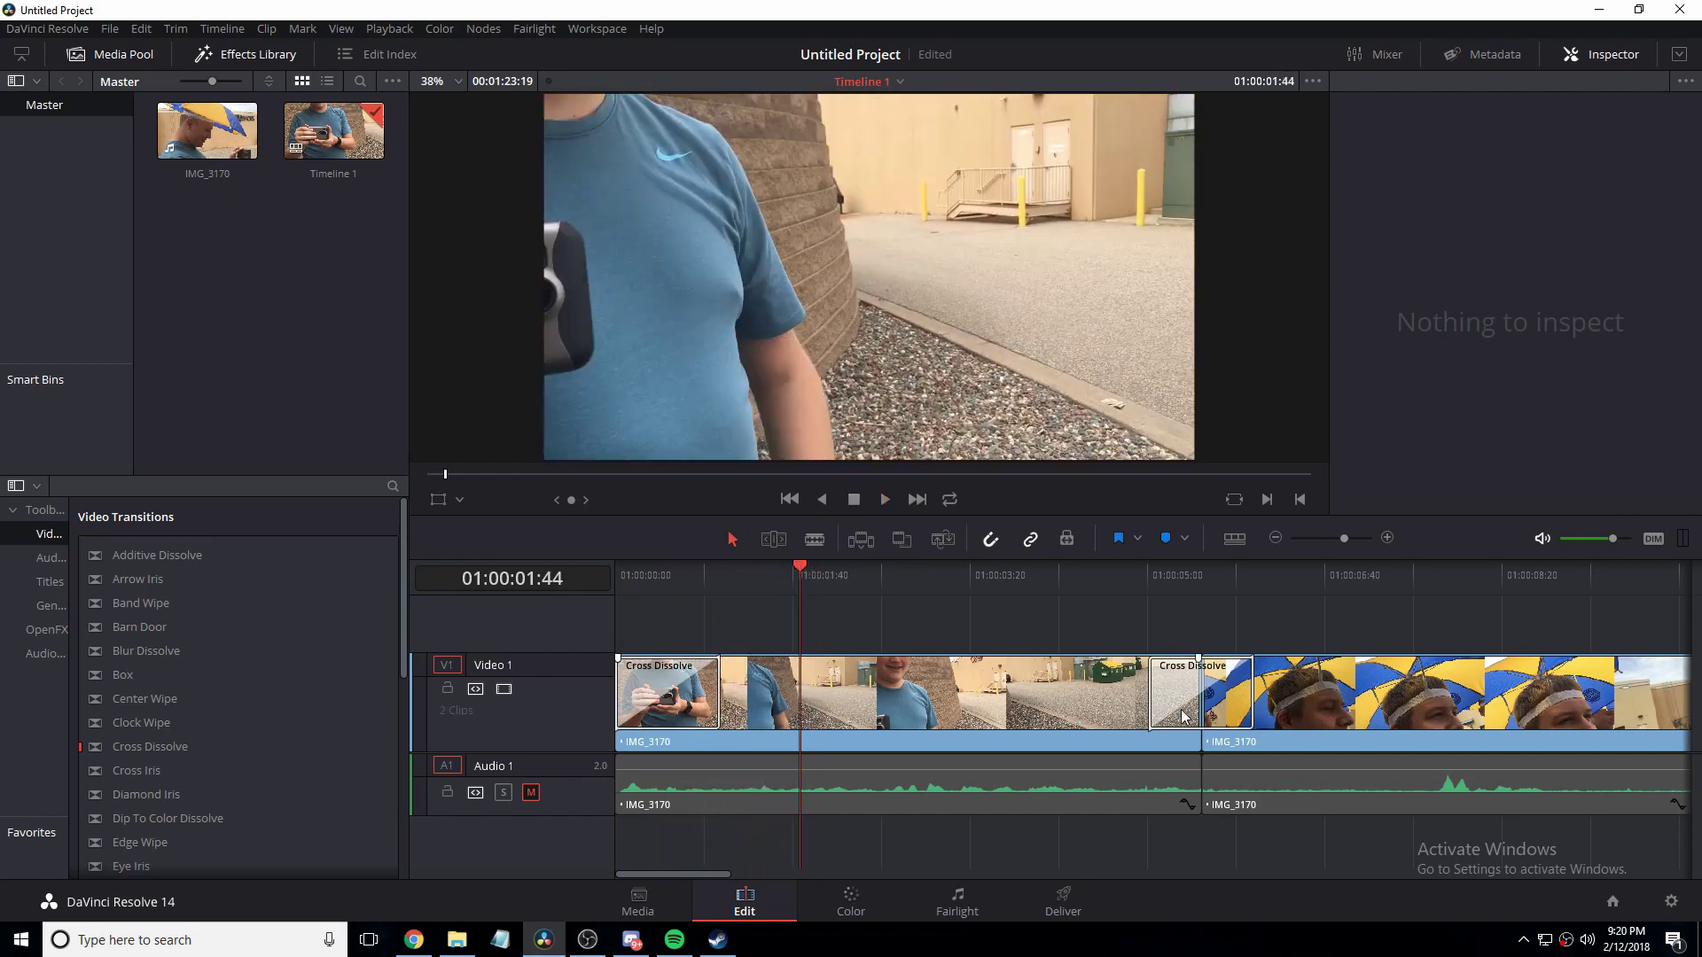
{"action": "right_click", "coordinate": [1183, 715]}
{"action": "left_click", "coordinate": [1201, 807]}
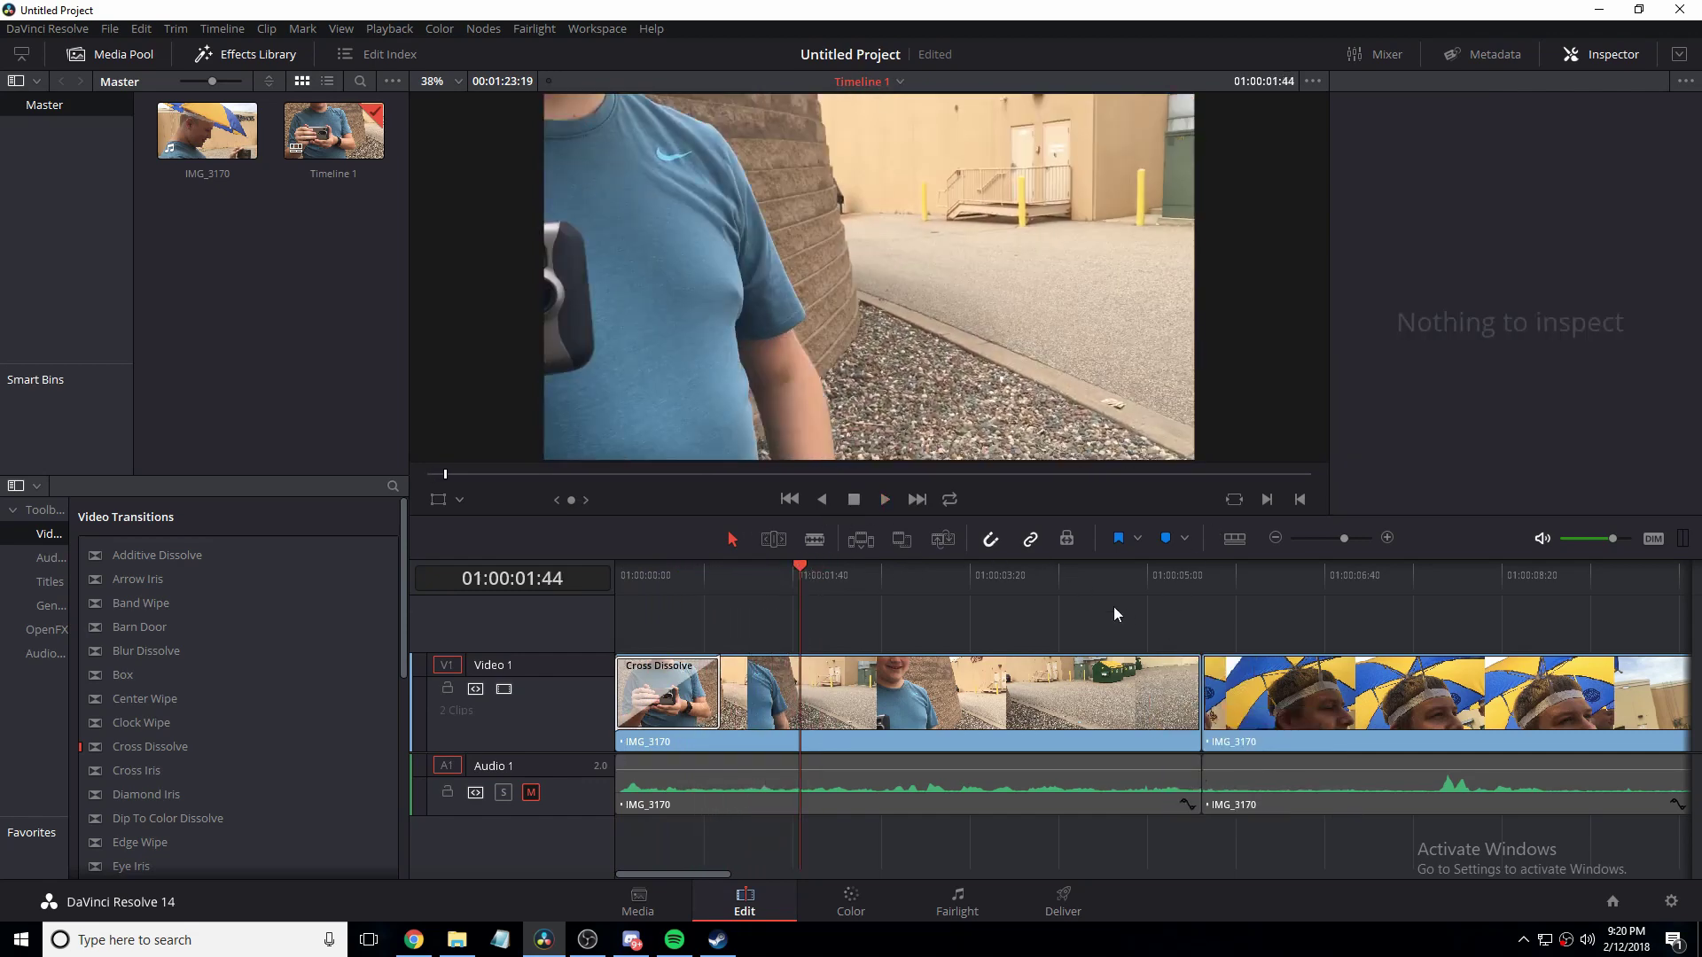
{"action": "left_click", "coordinate": [1132, 613]}
{"action": "left_click", "coordinate": [883, 500]}
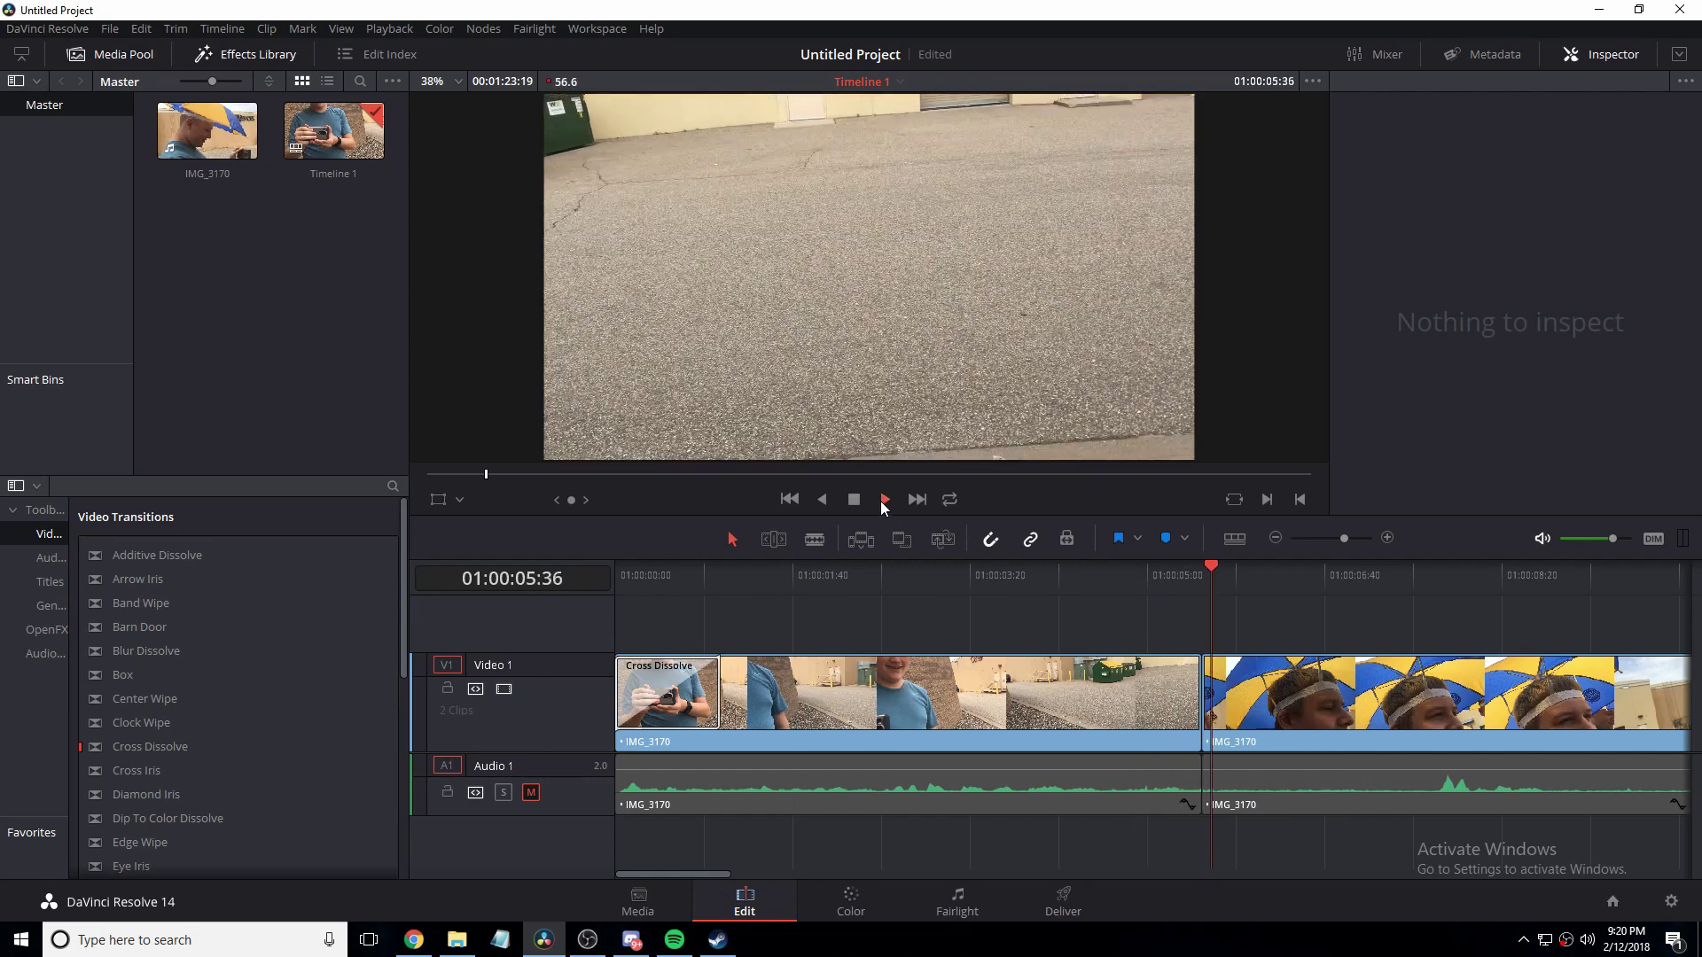
{"action": "left_click", "coordinate": [853, 499]}
Add a 1-second Cross Dissolve starting on the edit at the second clip's beginning and preview it.
{"action": "left_click_drag", "start_coordinate": [178, 747], "coordinate": [1226, 702]}
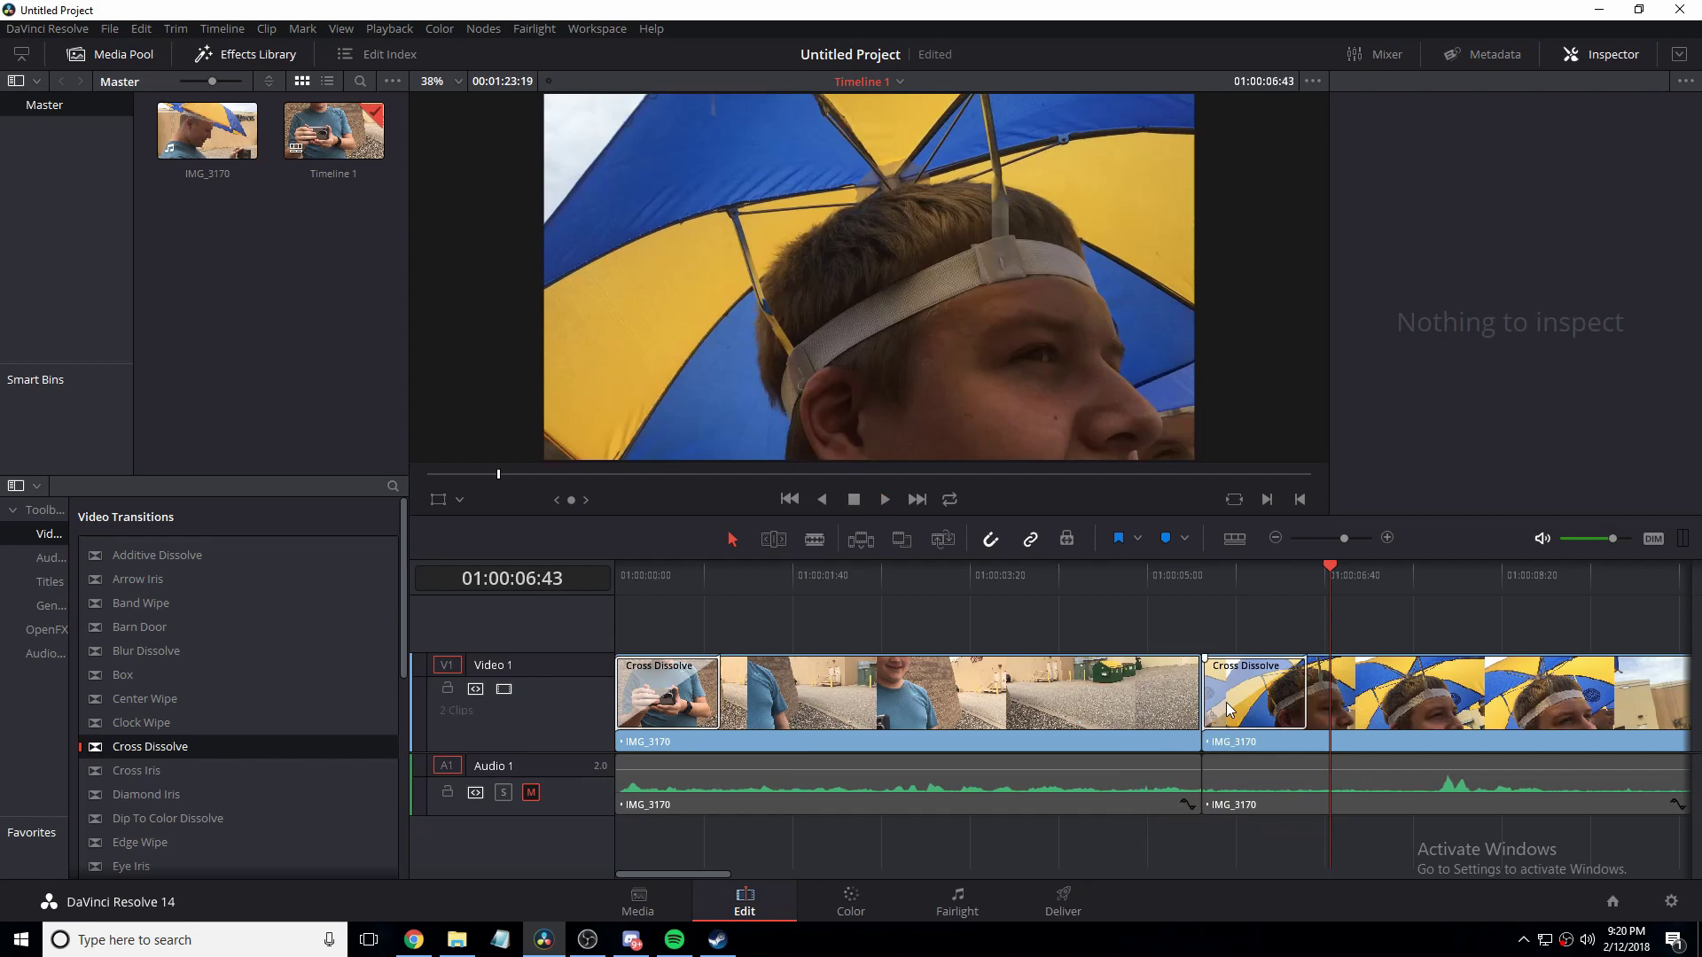
{"action": "left_click", "coordinate": [1226, 702]}
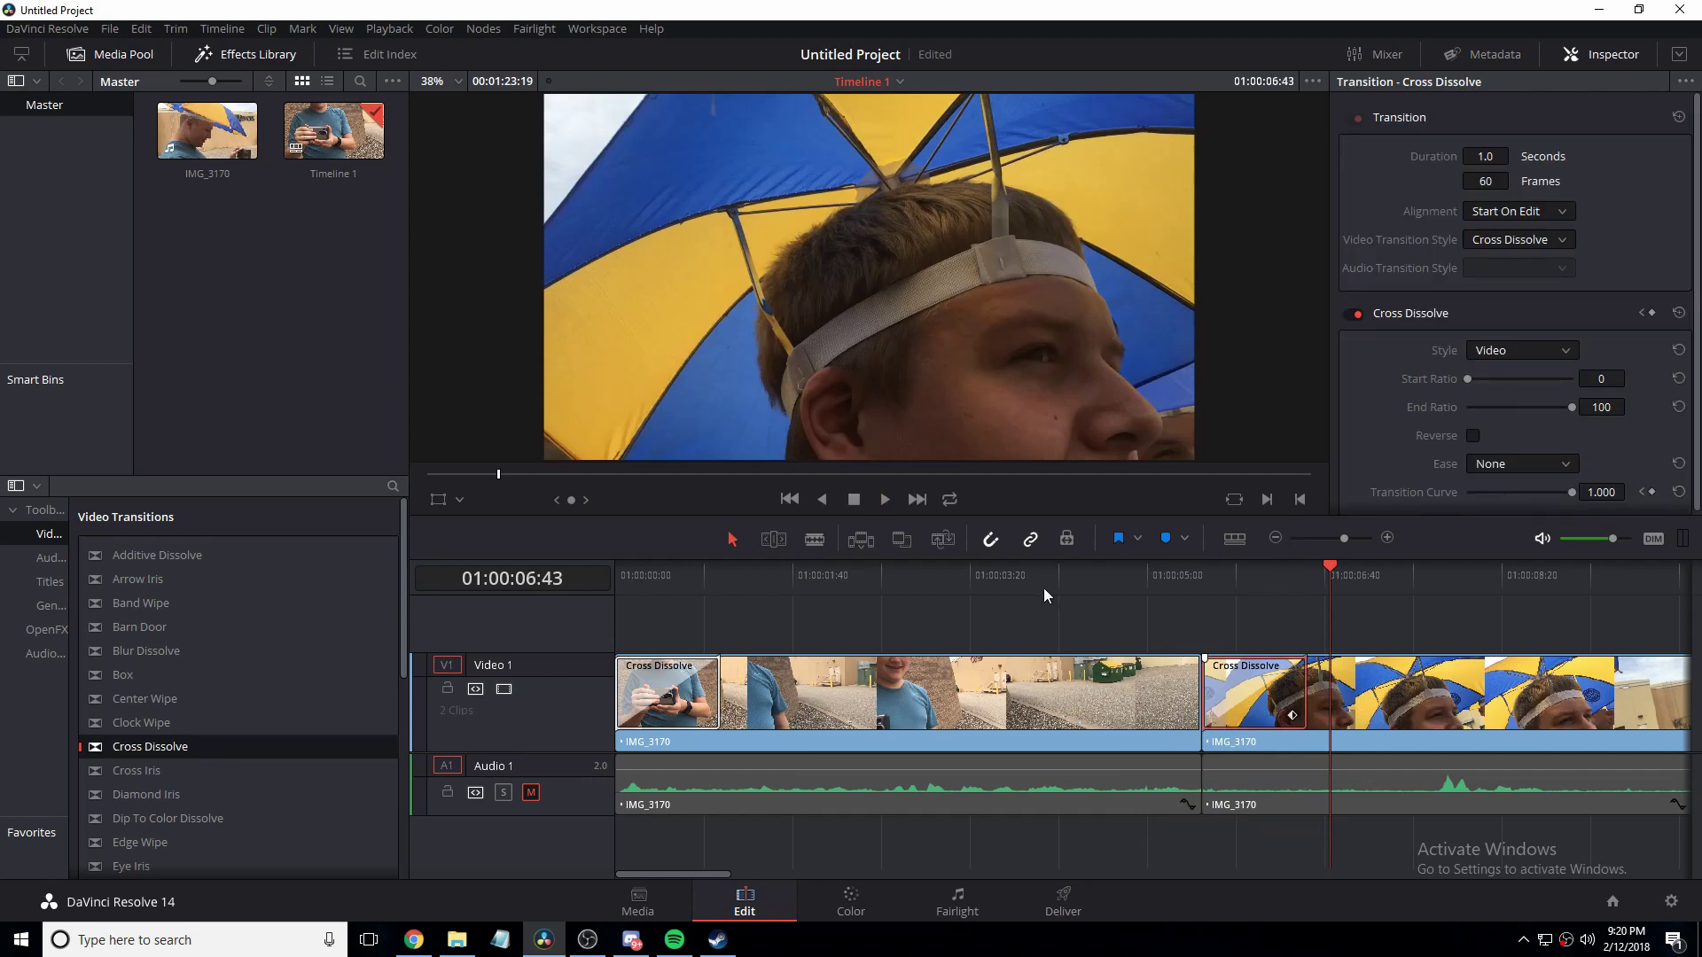
{"action": "left_click", "coordinate": [1072, 576]}
{"action": "left_click", "coordinate": [886, 499]}
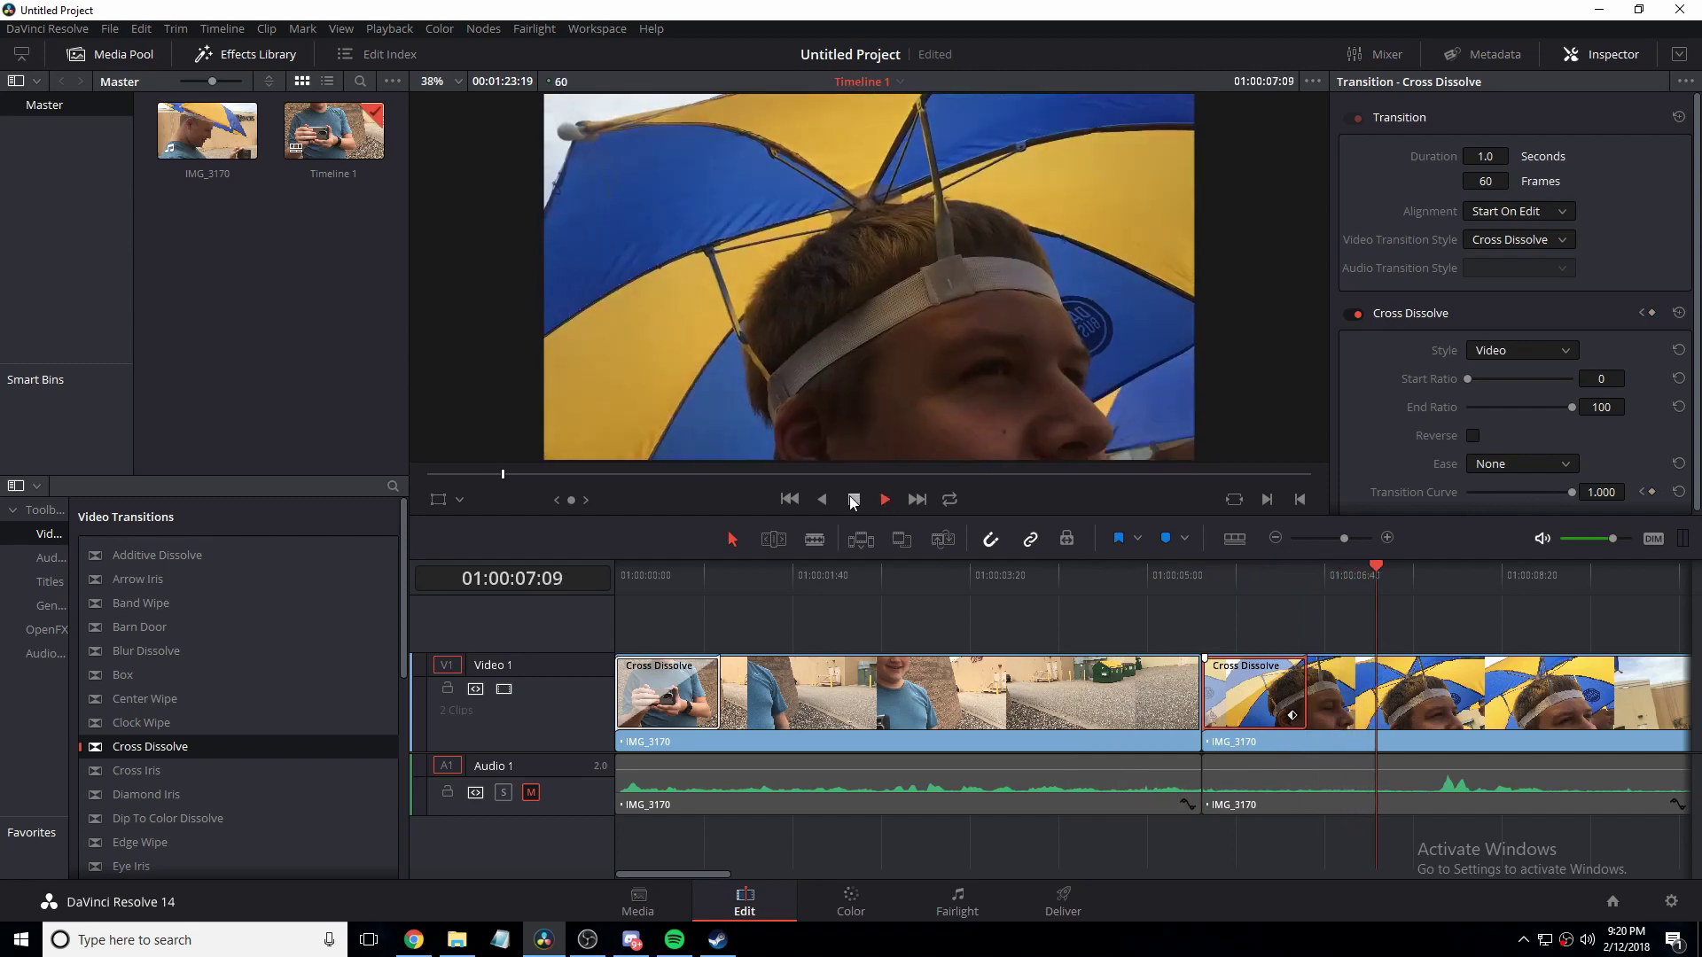
{"action": "left_click", "coordinate": [853, 500]}
Delete the start-on-edit dissolve and drop a Cross Dissolve onto the cut between the clips.
{"action": "right_click", "coordinate": [1274, 720]}
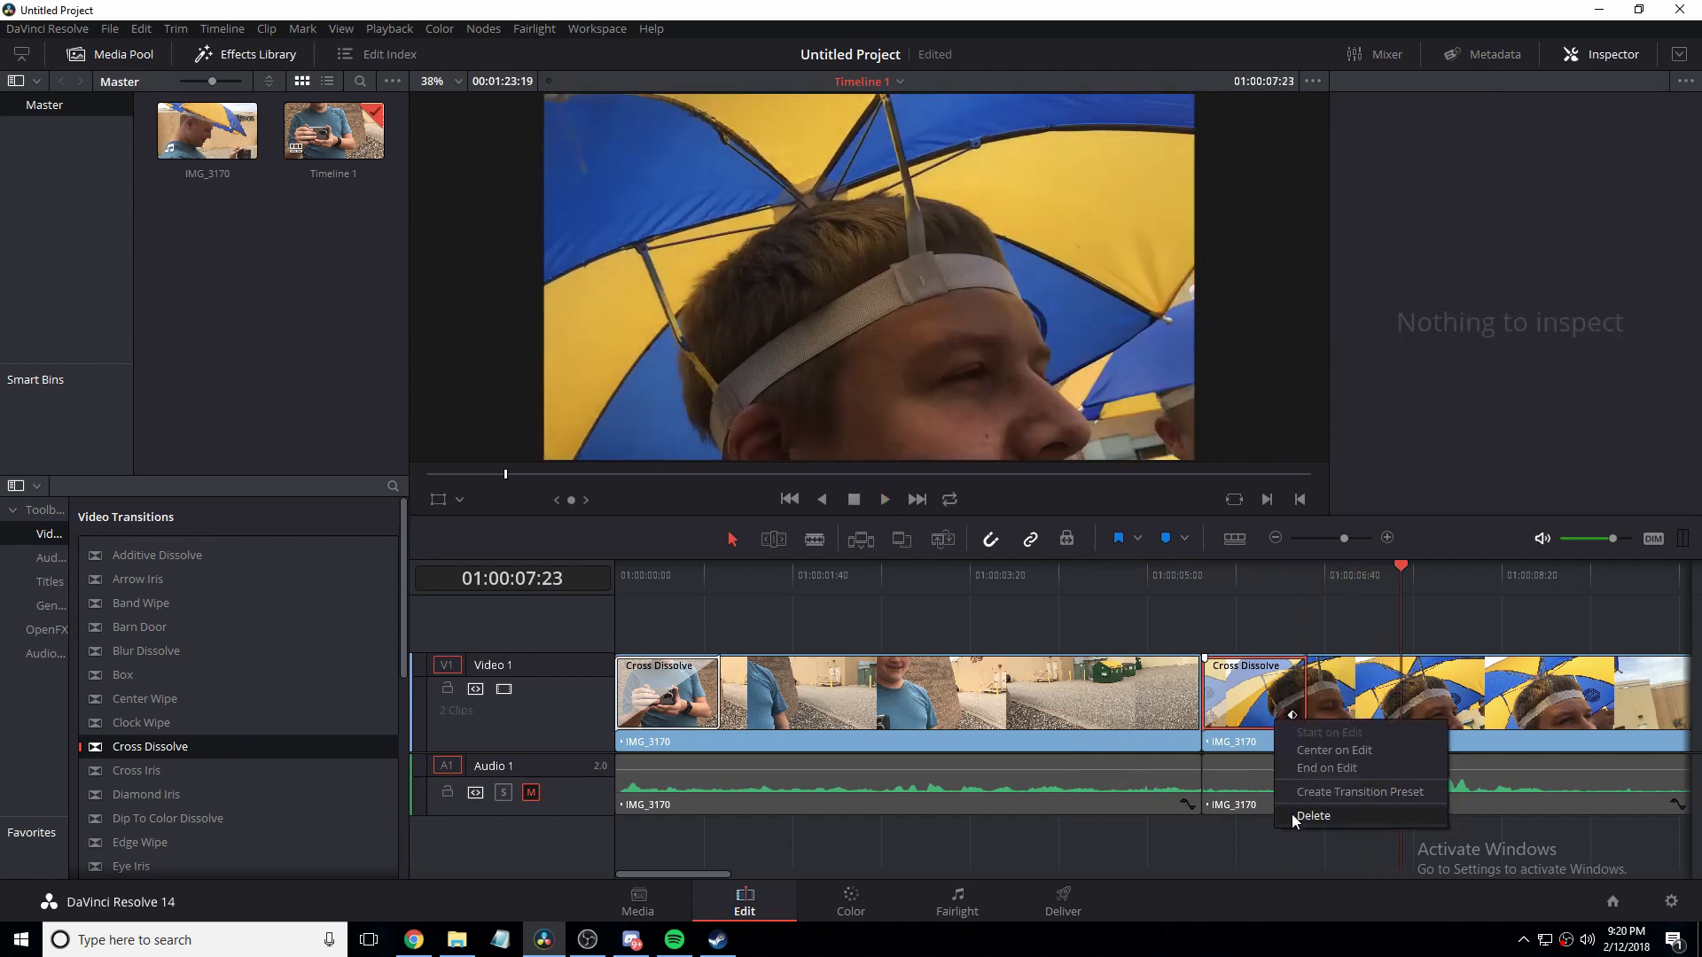
{"action": "left_click", "coordinate": [1312, 815]}
{"action": "left_click_drag", "start_coordinate": [158, 748], "coordinate": [1199, 712]}
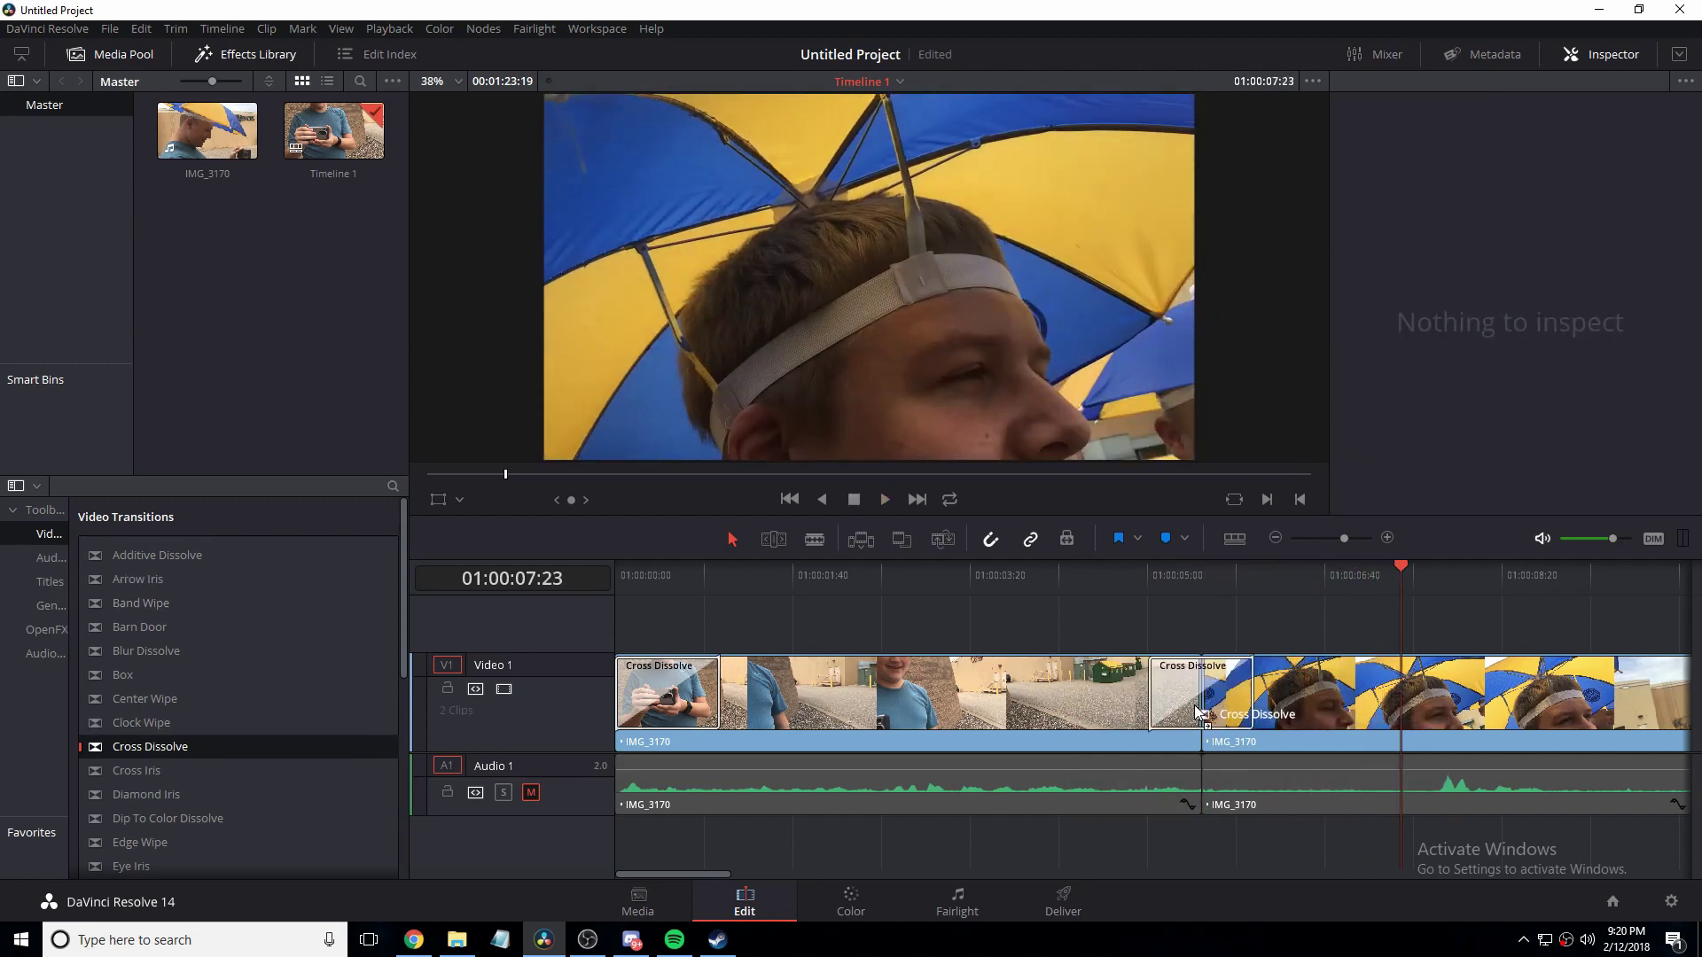
Play back the new dissolve from just before the cut, stopping after it.
{"action": "left_click", "coordinate": [1046, 575]}
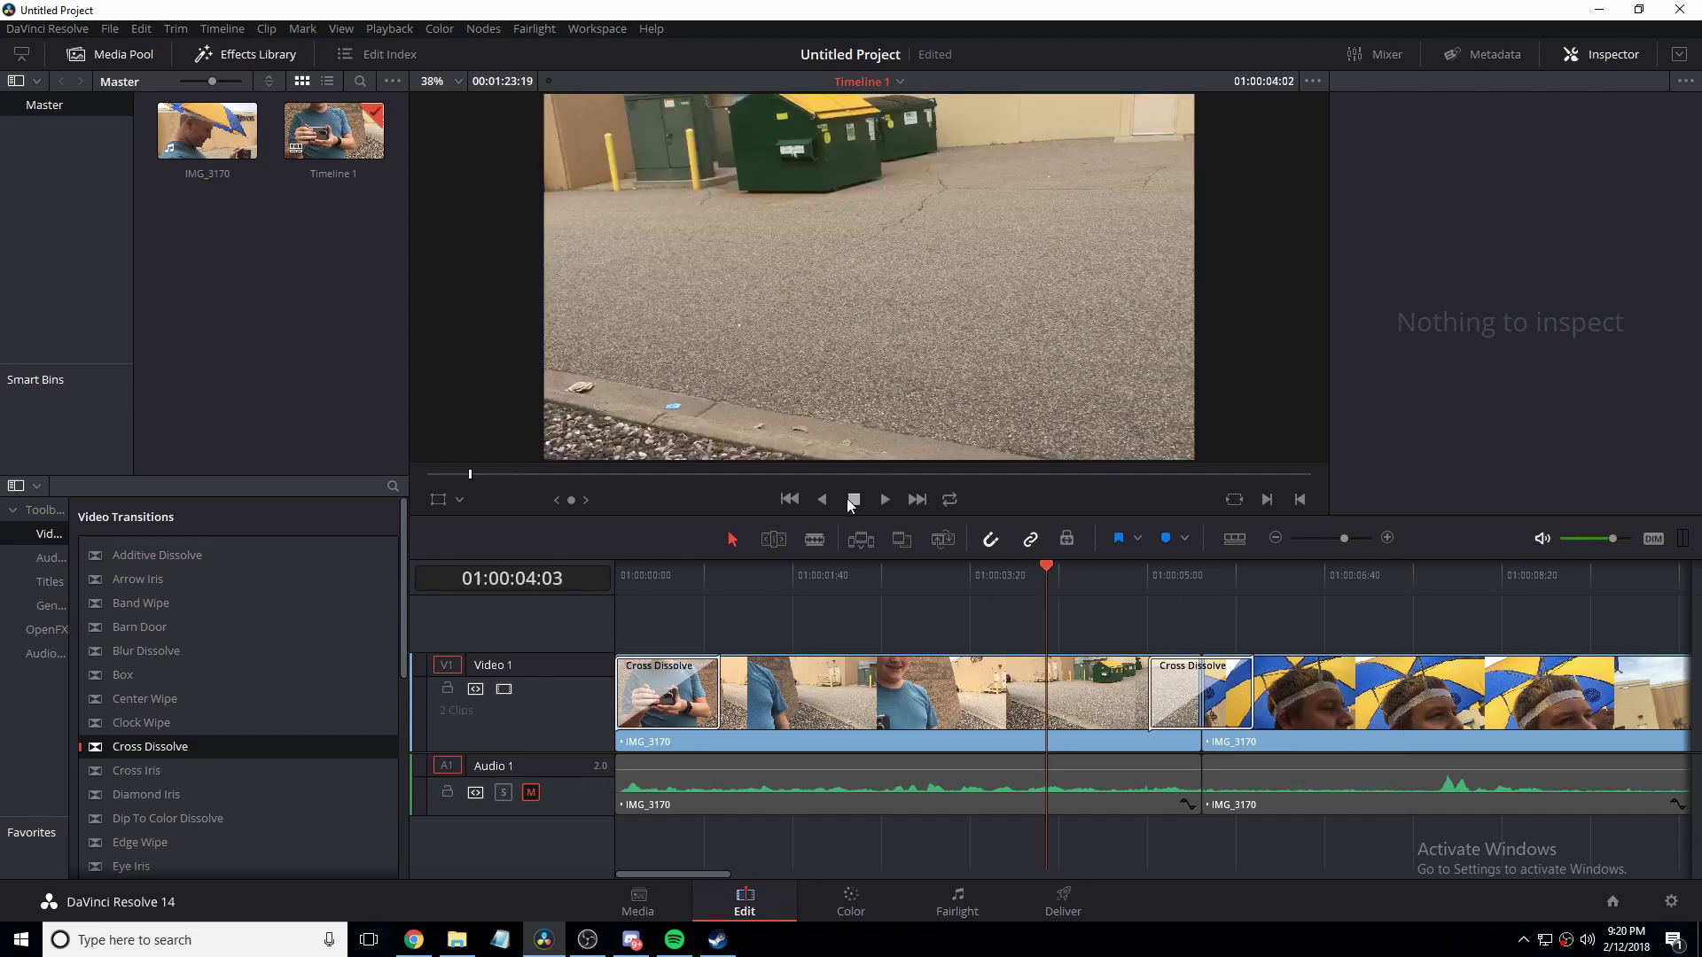
{"action": "left_click", "coordinate": [885, 499]}
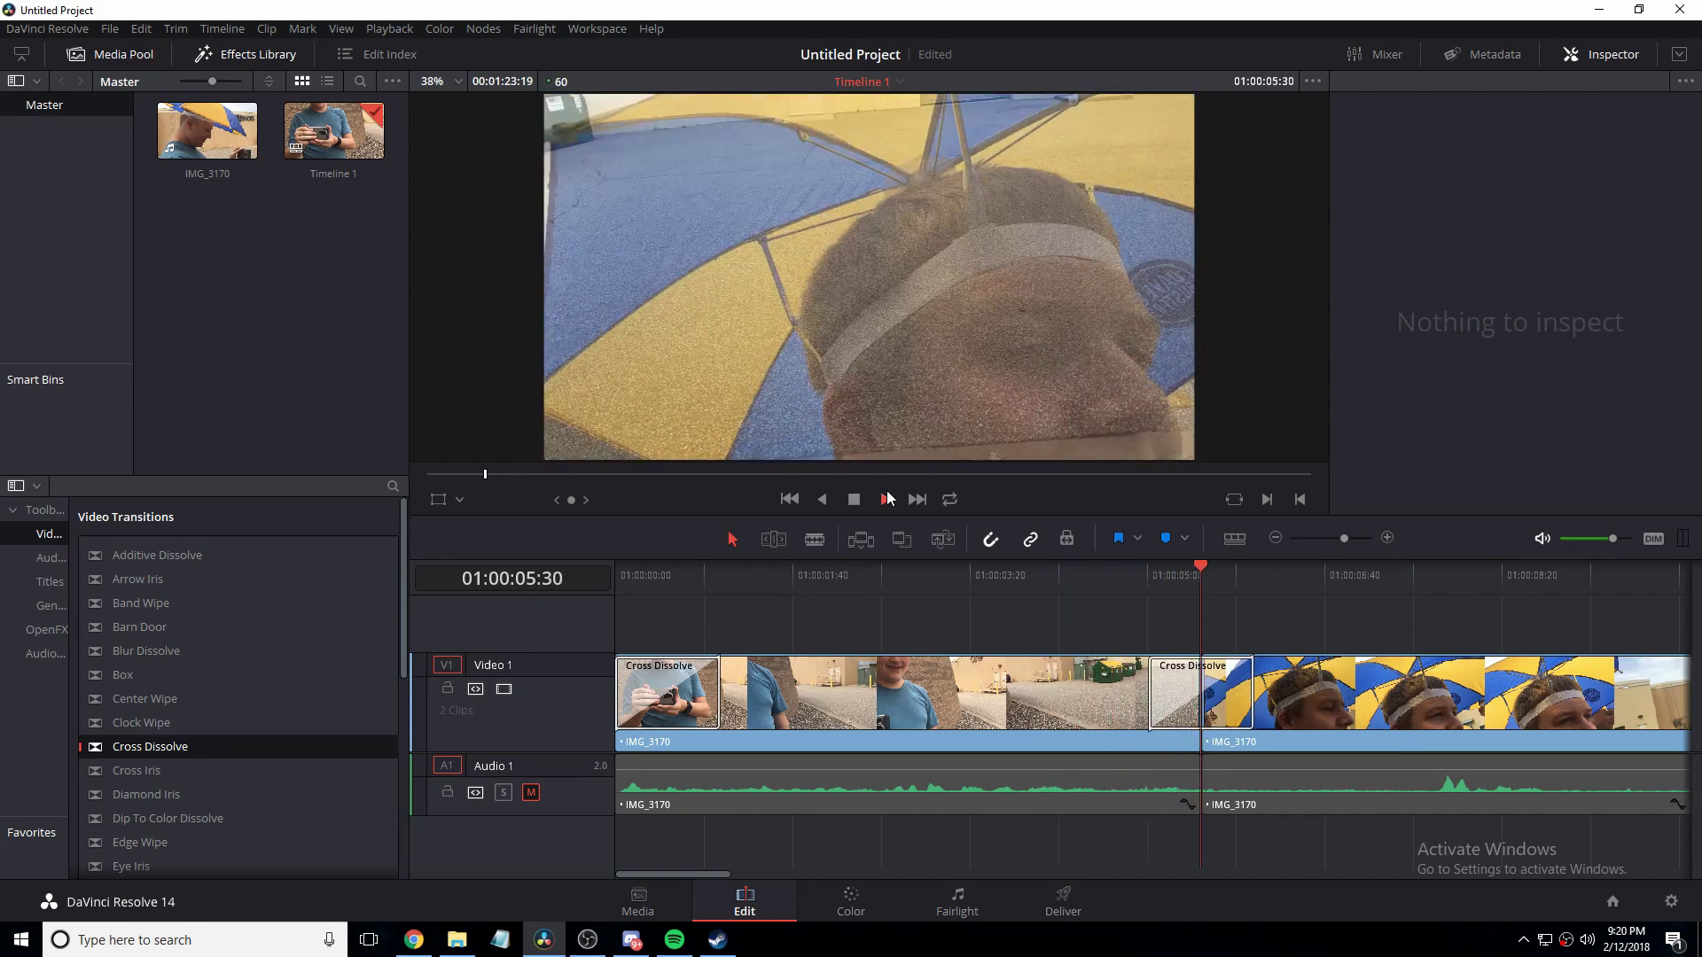
{"action": "left_click", "coordinate": [886, 499]}
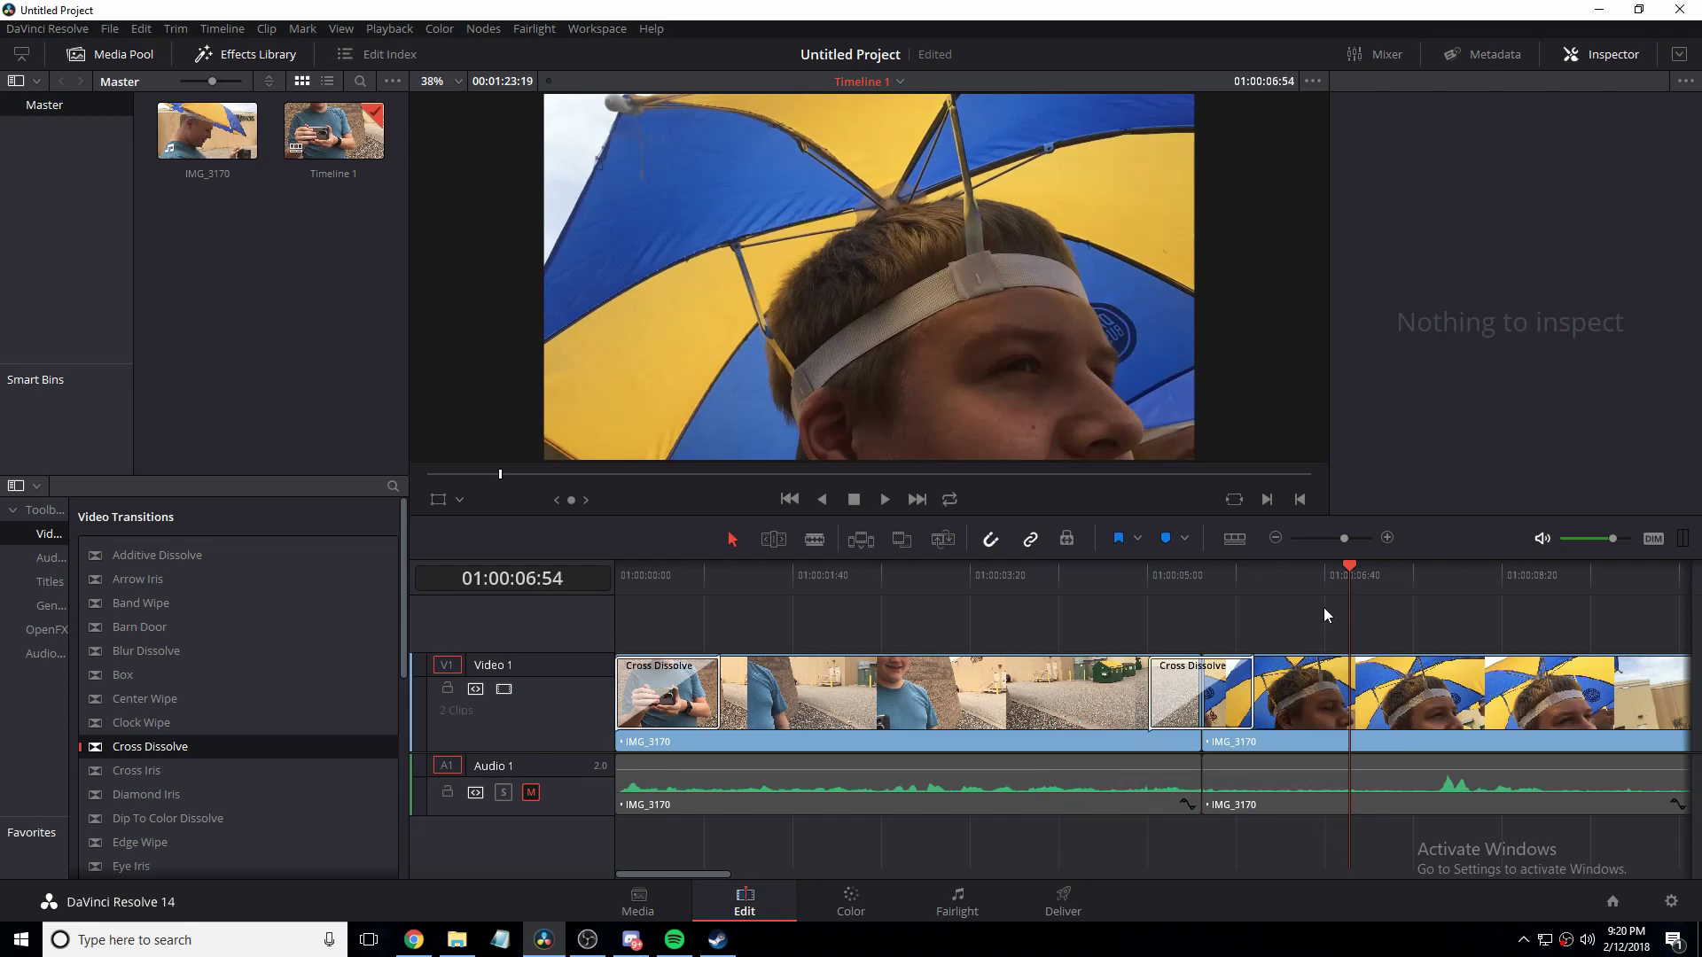